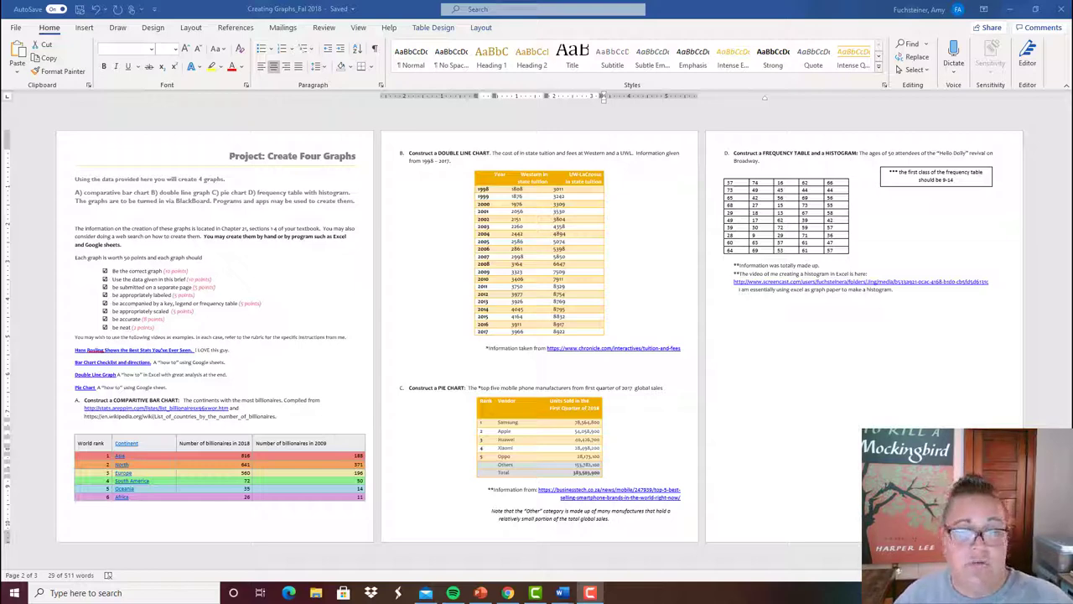
- Launch Excel and create a new blank workbook
left_click(166, 593)
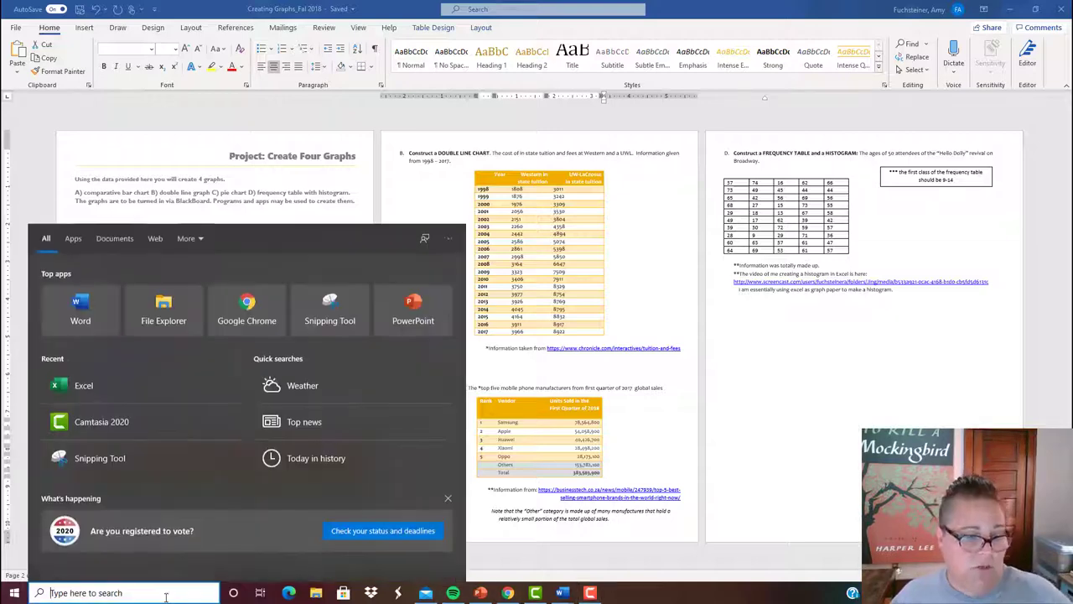
type("excel")
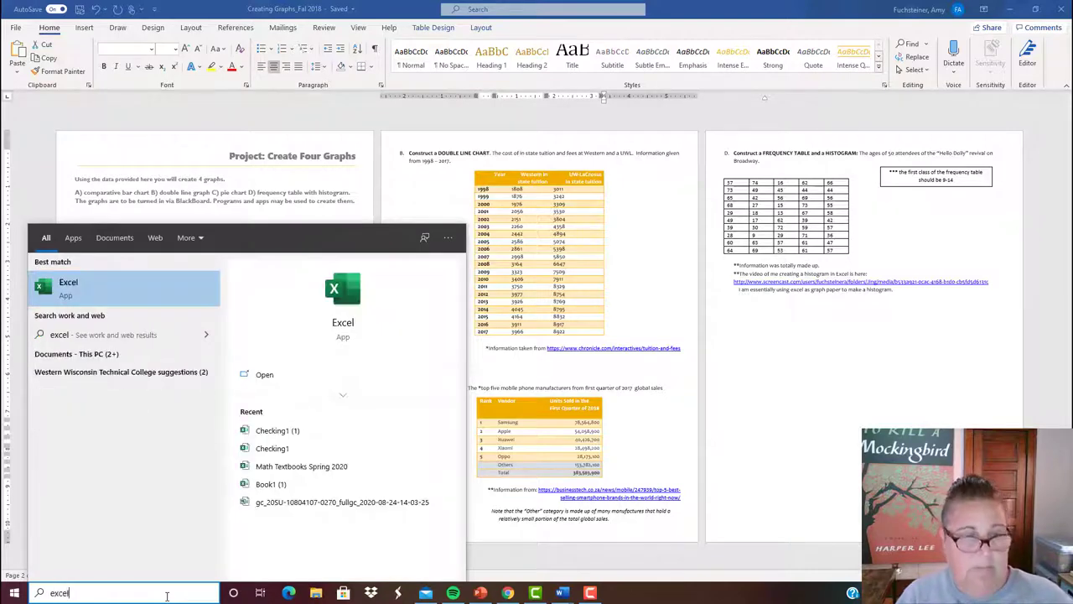
key("Return")
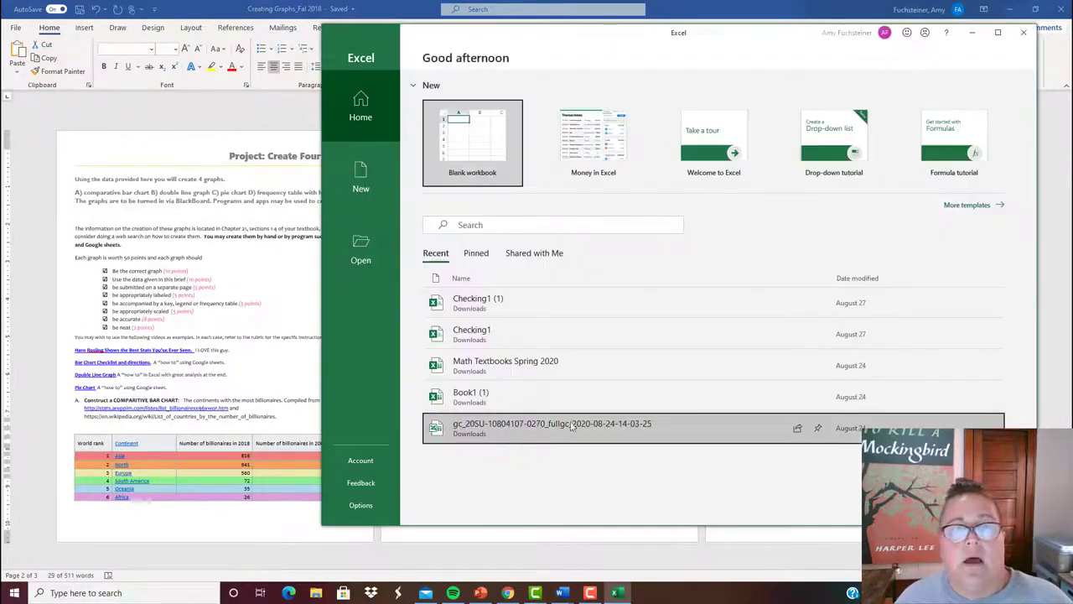
left_click(483, 144)
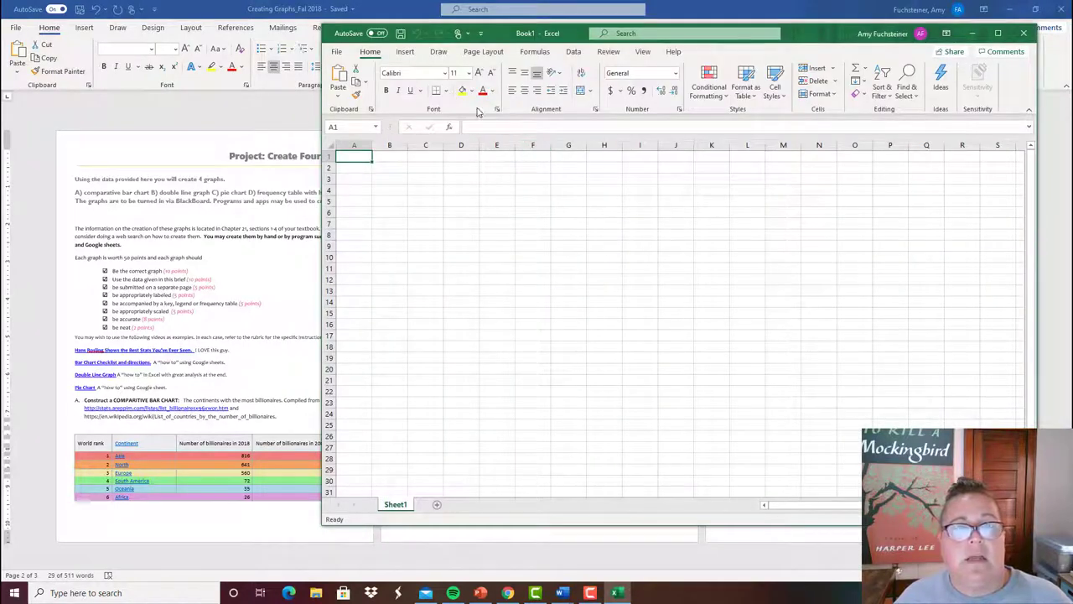
- Save the new workbook to the OneDrive Desktop folder as "Create 4 Graphs"
left_click(336, 53)
left_click(356, 202)
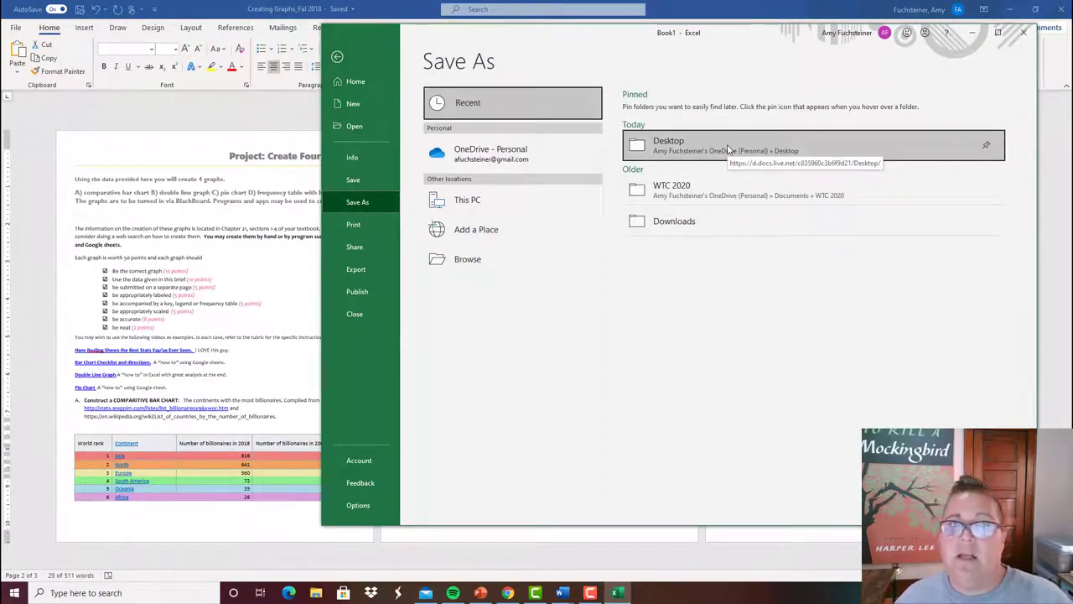
left_click(728, 150)
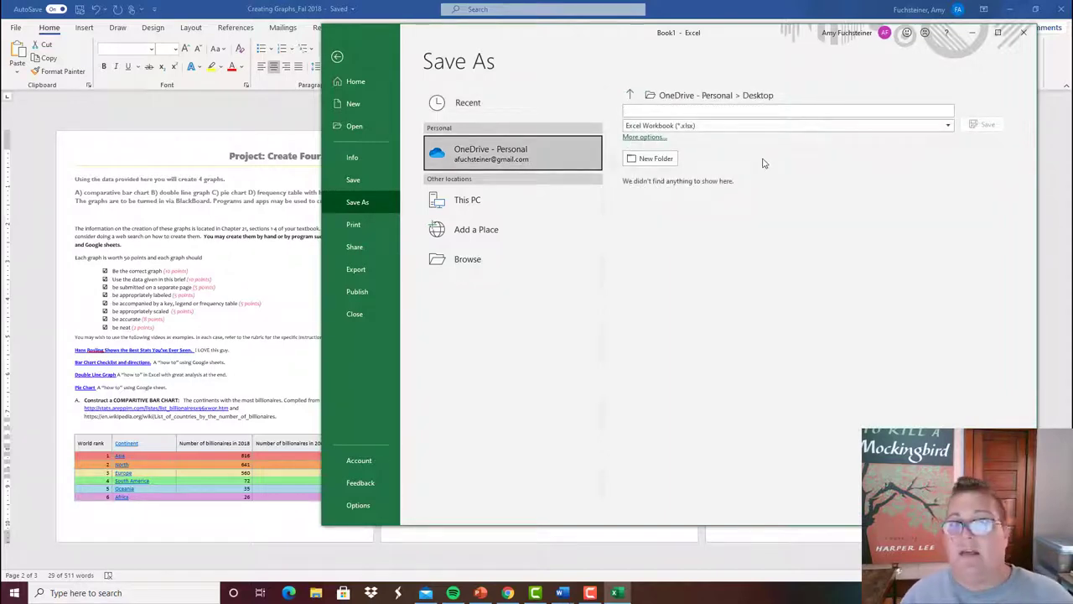
type("Create")
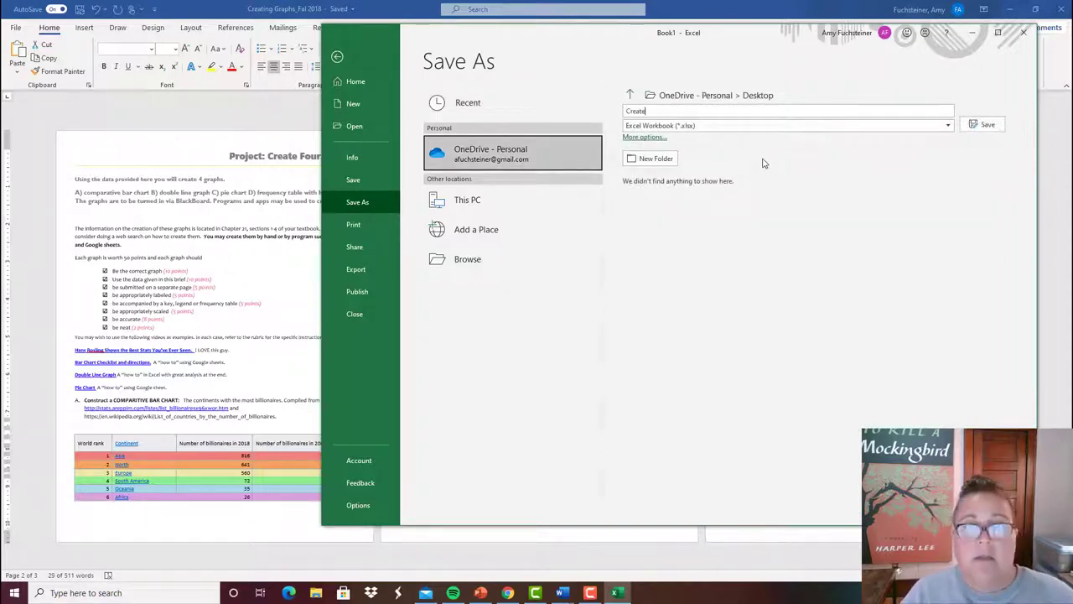
type(" 4 Graphs")
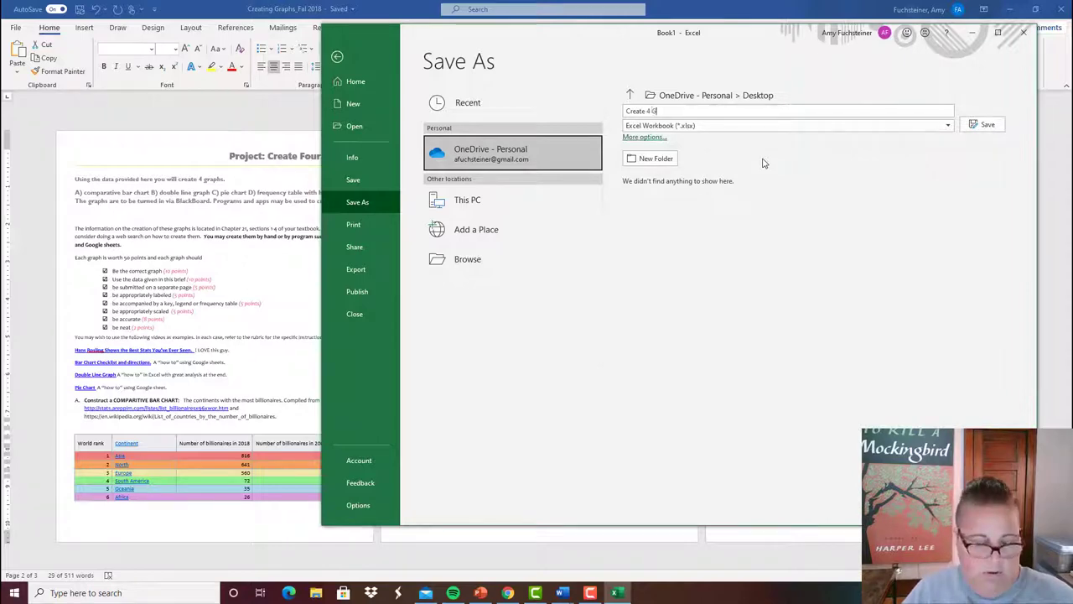
left_click(984, 124)
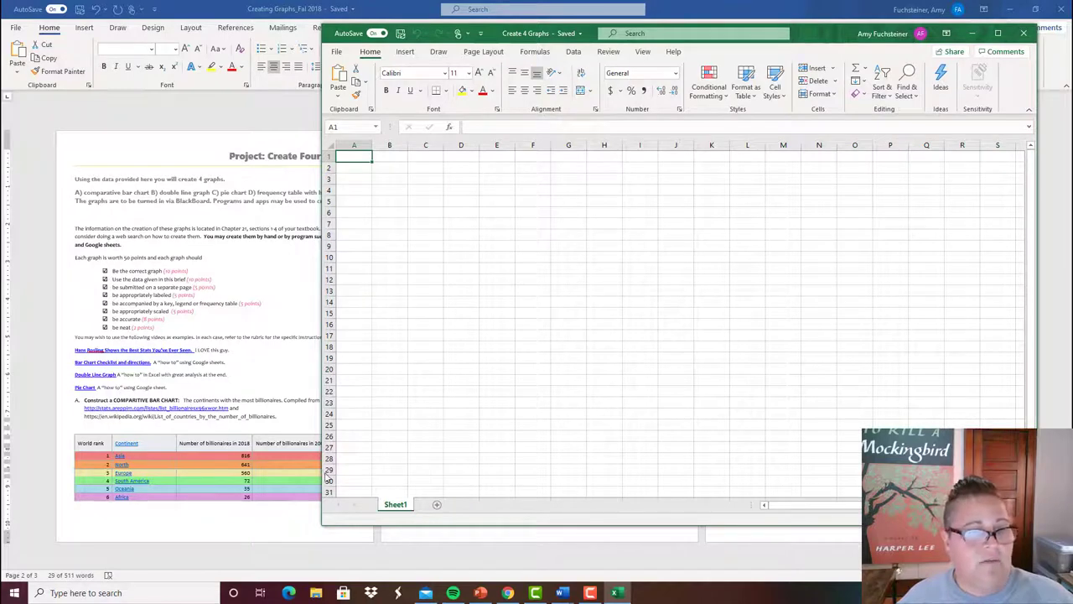
- Rename the worksheet Sheet1 as "Bar Chart"
right_click(391, 504)
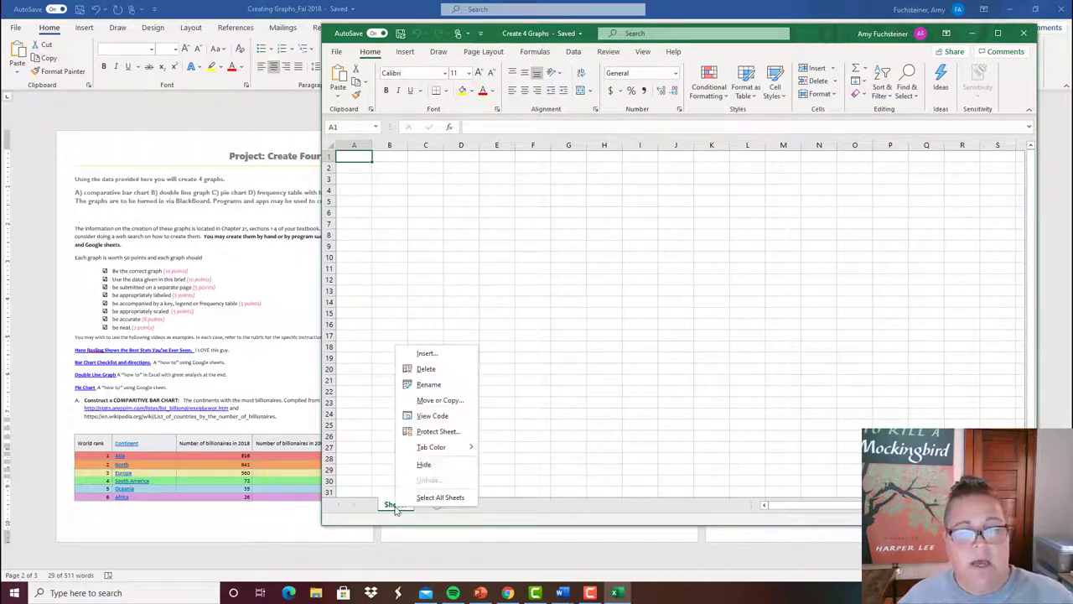
left_click(447, 385)
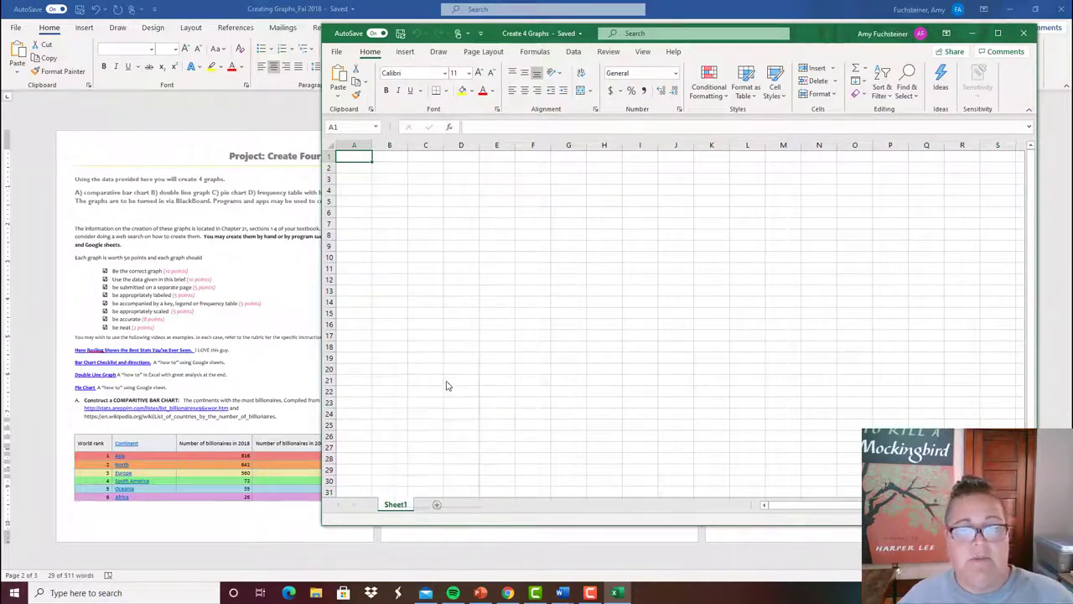
type("Bar Chart")
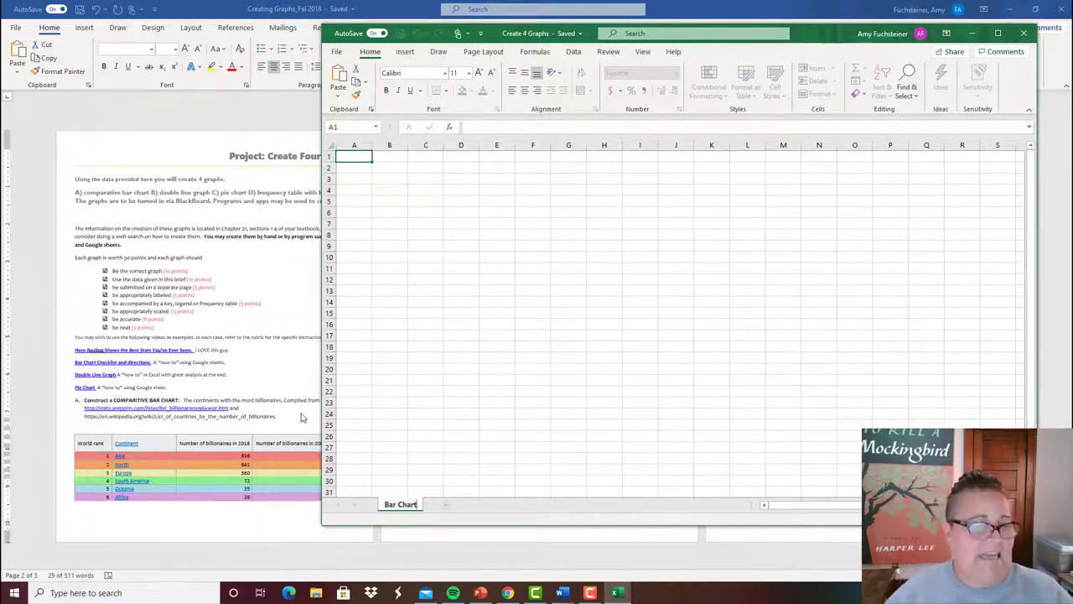
- Switch to the Word project document and copy the entire table of billionaires by continent, including its header row
left_click(252, 527)
left_click(128, 453)
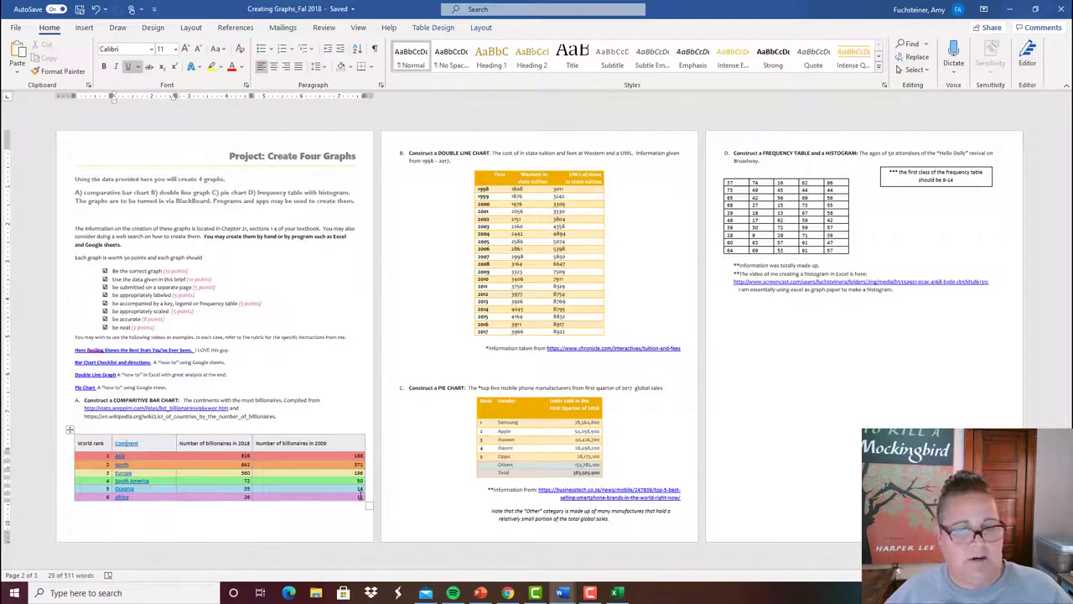
mouse_move(363, 497)
left_mouse_down()
mouse_move(207, 482)
mouse_move(94, 442)
left_mouse_up()
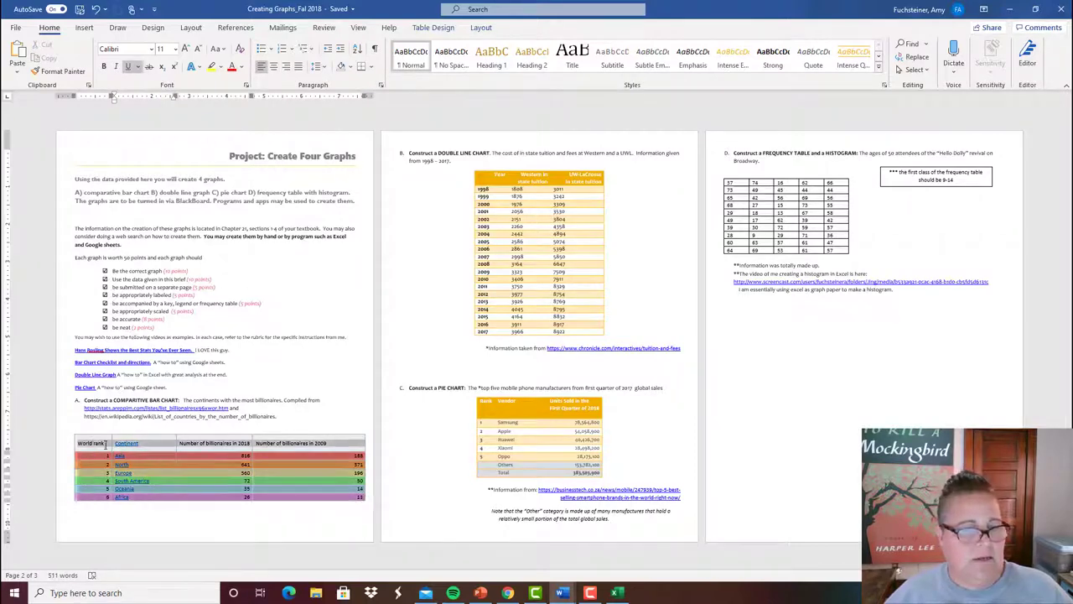
right_click(95, 450)
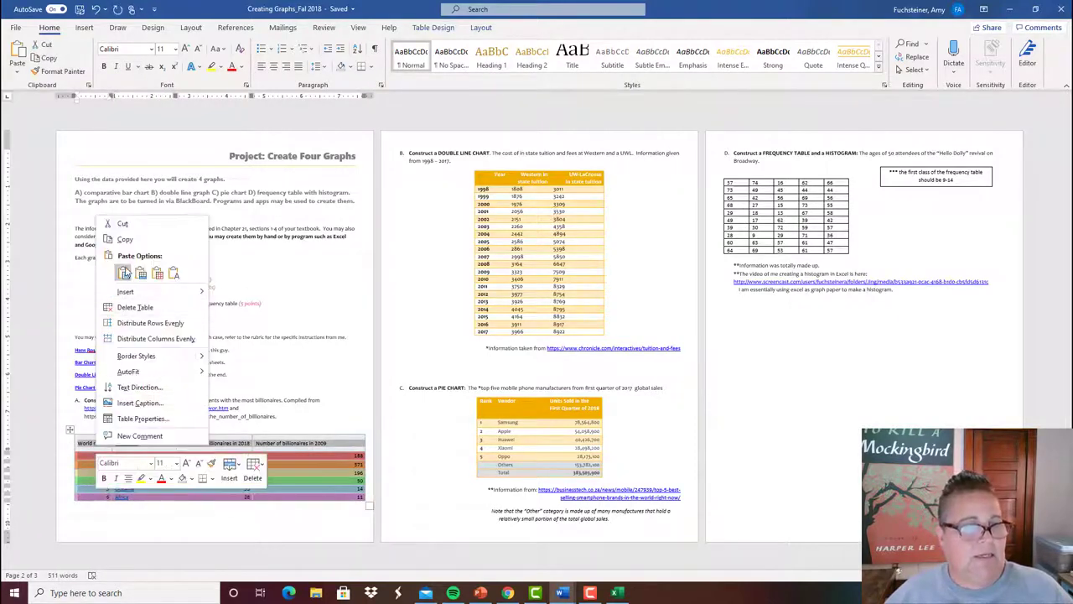
left_click(129, 240)
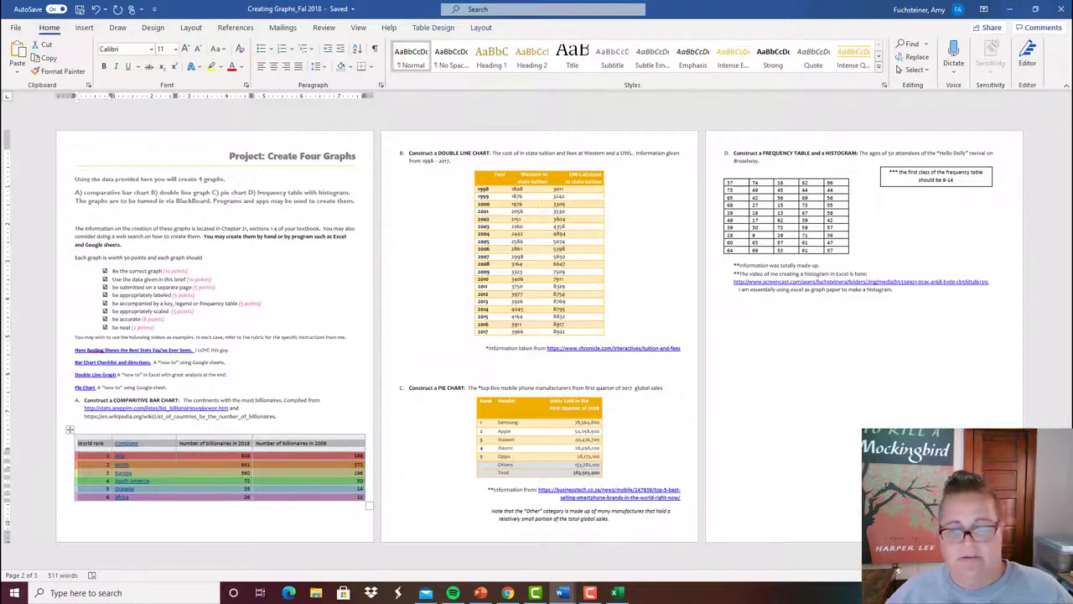
- Switch to the Excel workbook, paste the table at cell B2 keeping its source formatting, and widen columns B to E
mouse_move(617, 594)
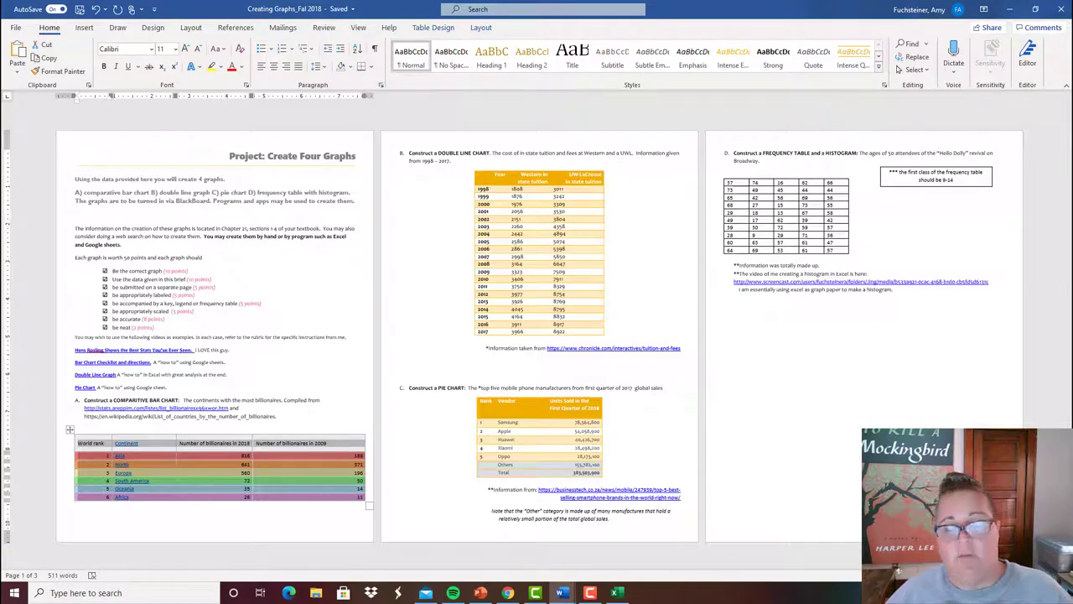
left_click(619, 594)
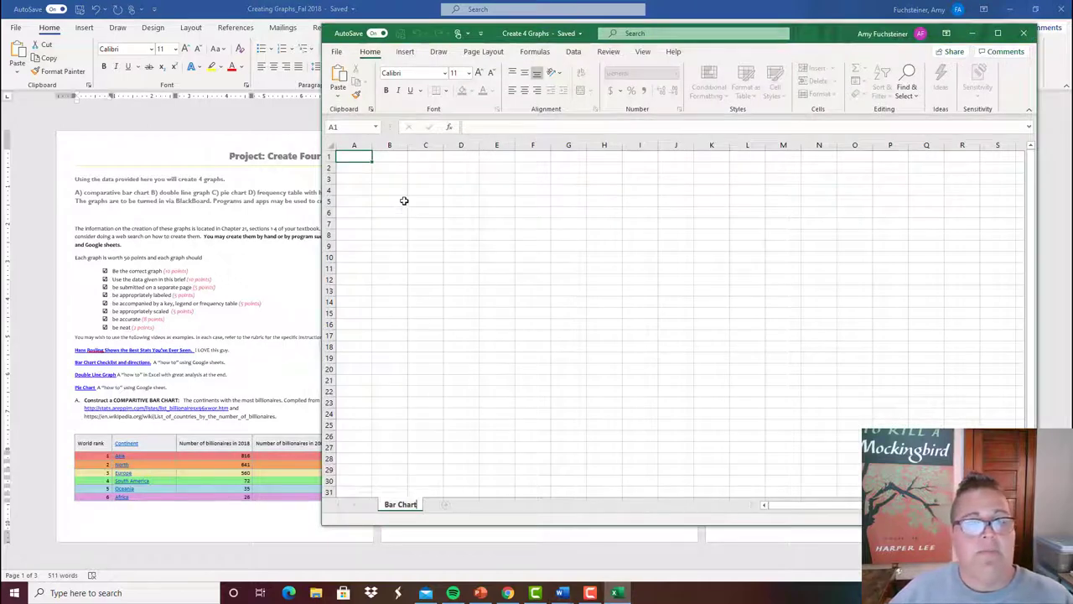
left_click(390, 167)
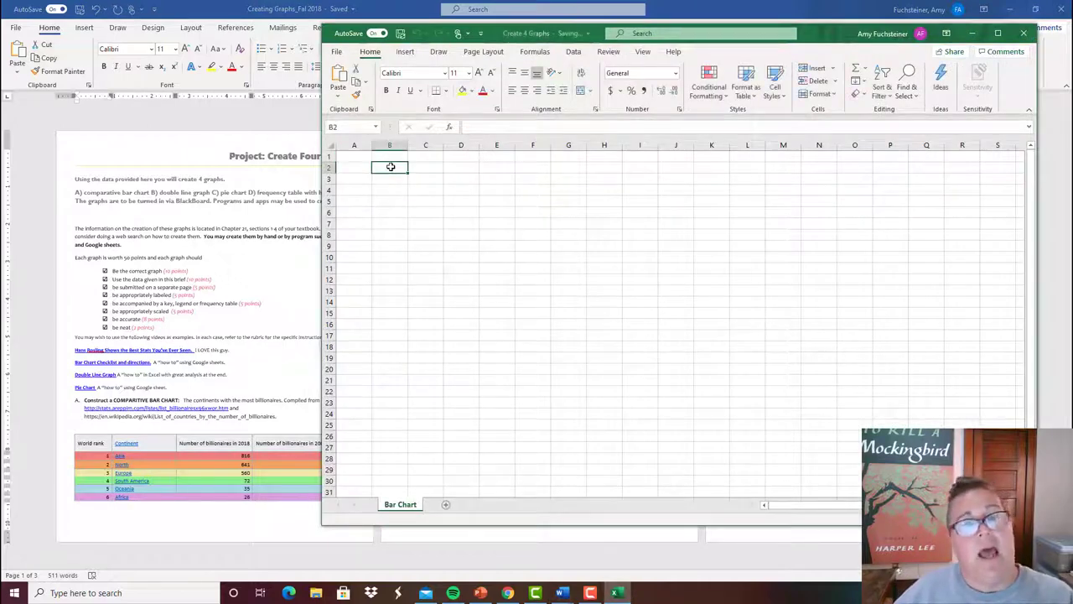
right_click(390, 167)
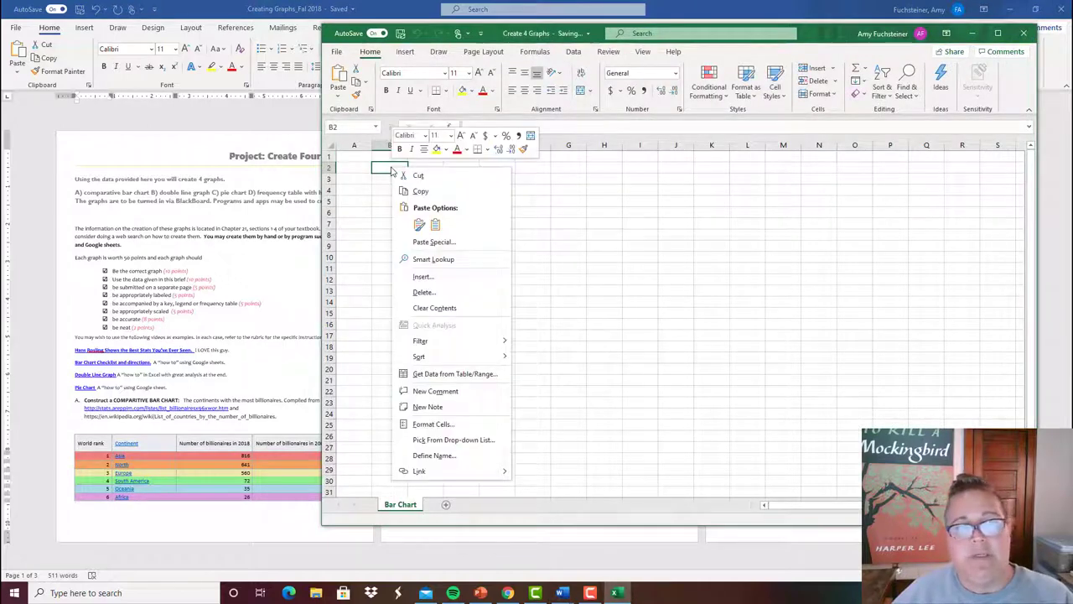
left_click(419, 226)
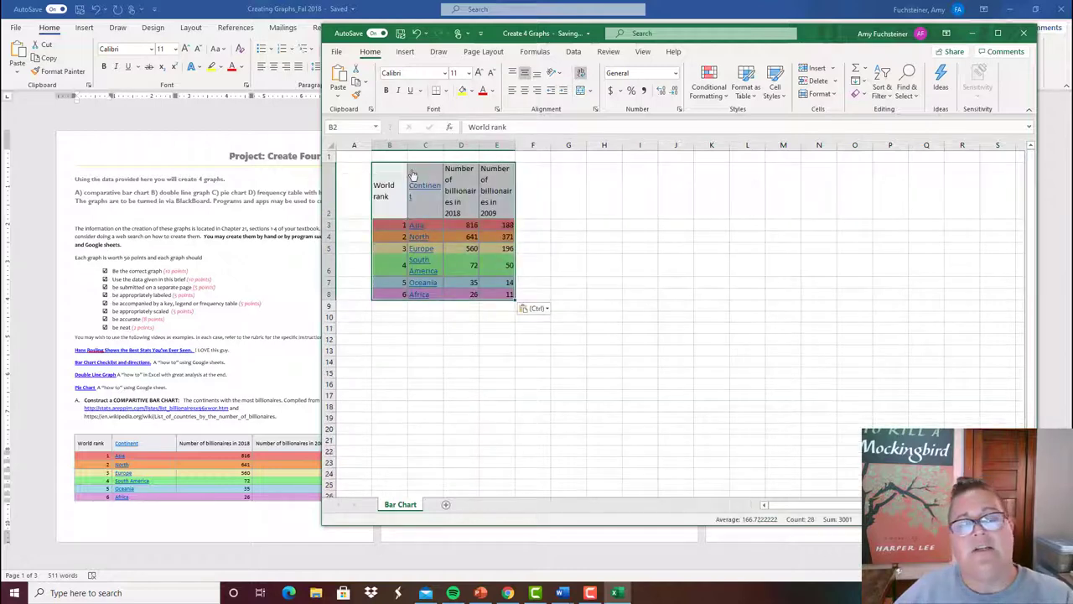
left_click_drag(408, 145, 669, 146)
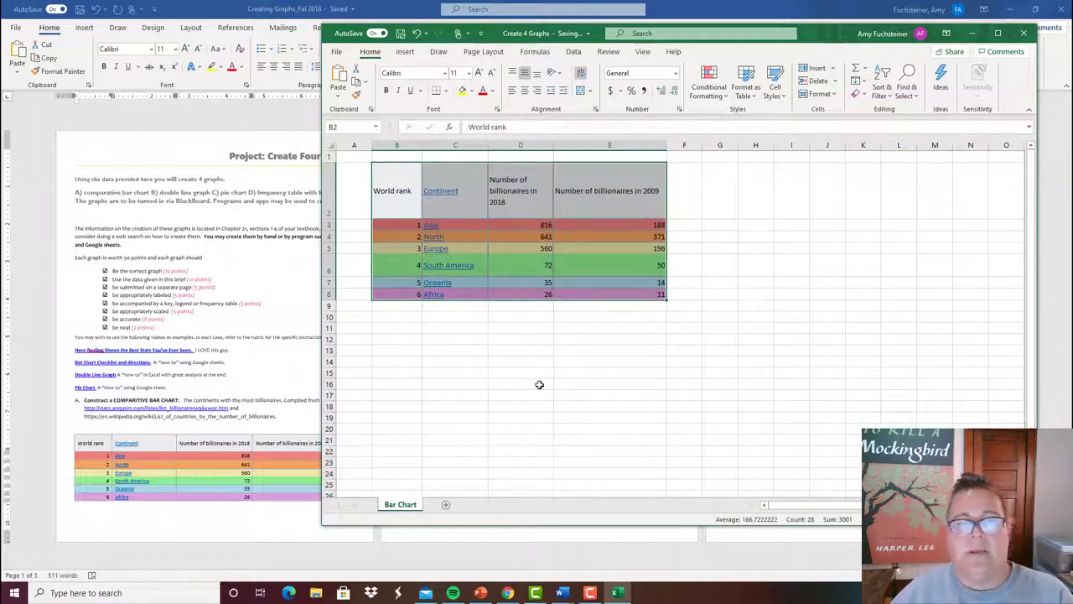
left_click(629, 384)
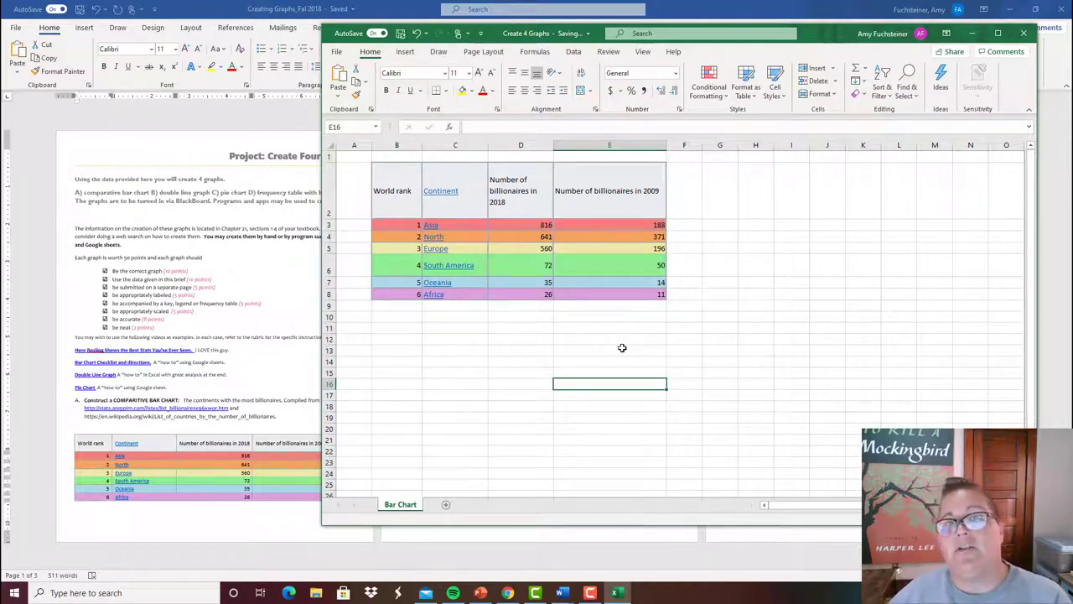
- Insert a recommended Clustered Column chart from the whole billionaires table, B2:E8
key("Up")
key("Up")
key("Up")
key("Up")
key("Up")
key("Up")
key("Up")
key("Up")
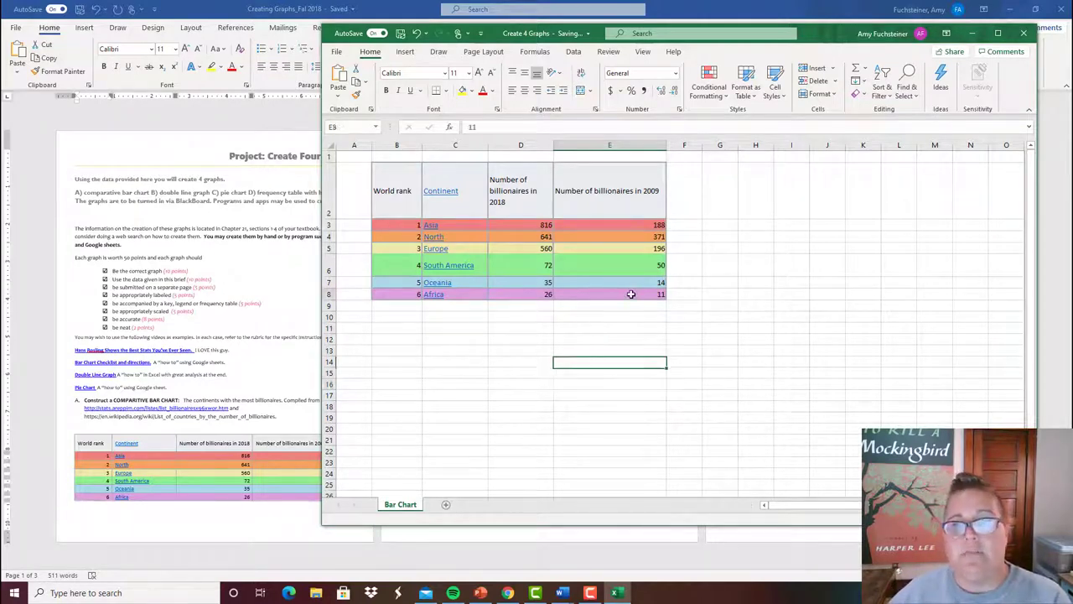
left_click_drag(654, 294, 364, 180)
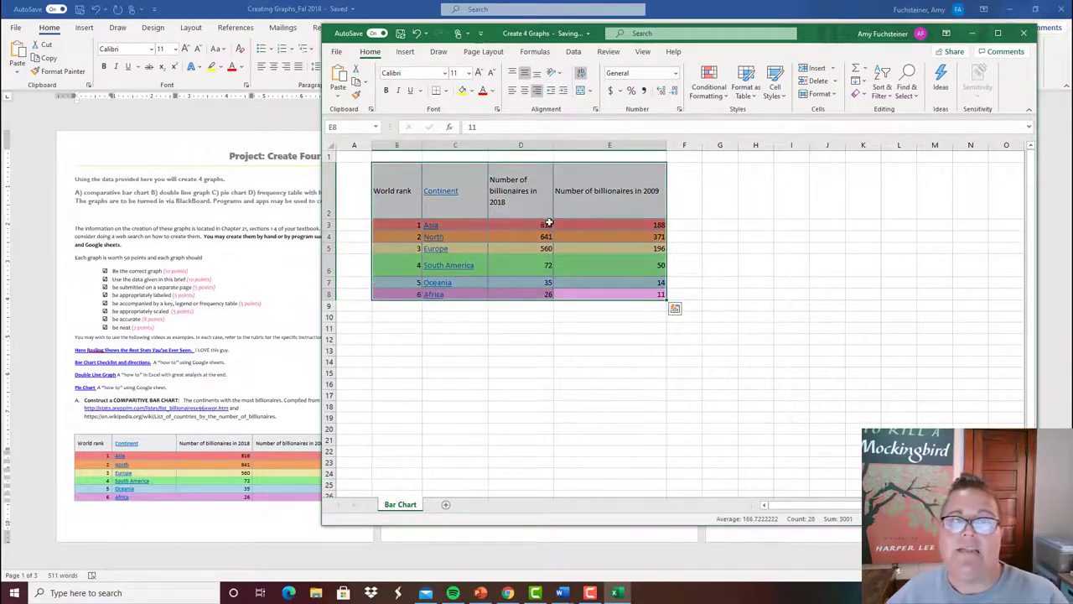
left_click(406, 52)
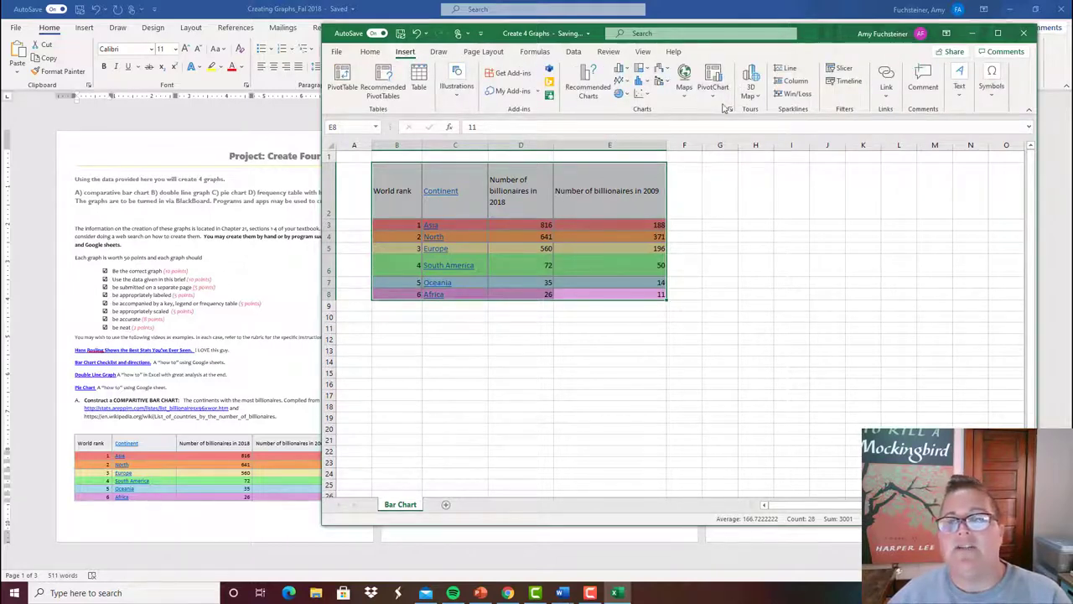
left_click(589, 98)
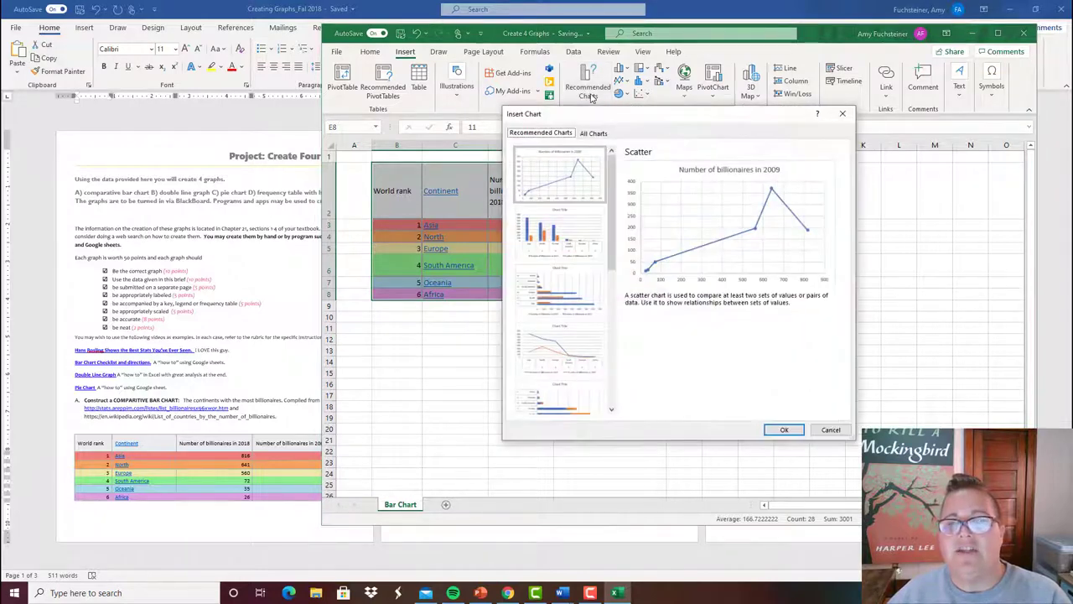
left_click(576, 234)
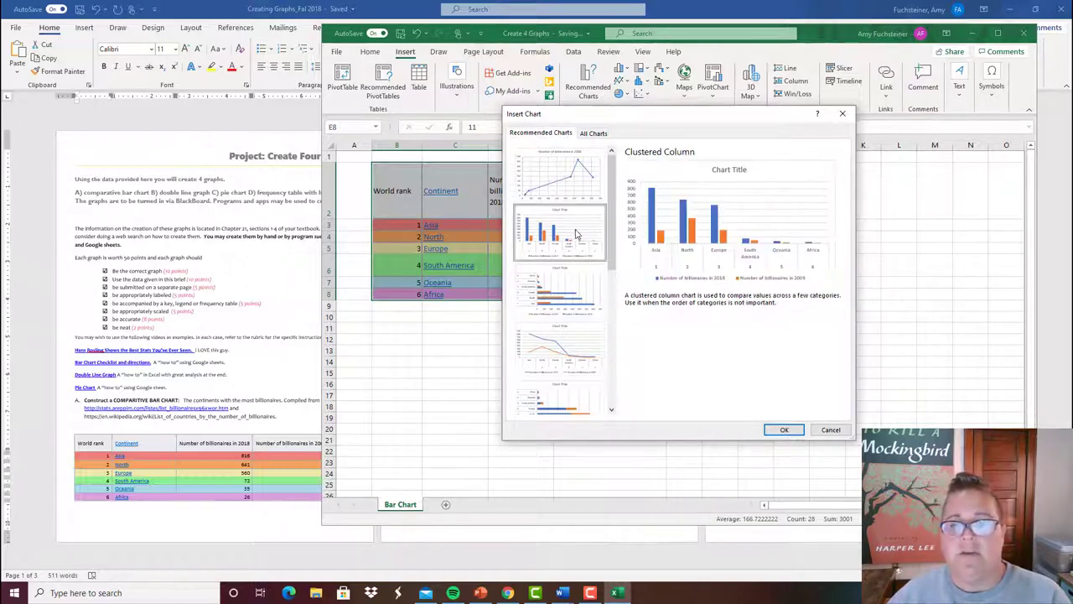
left_click(781, 434)
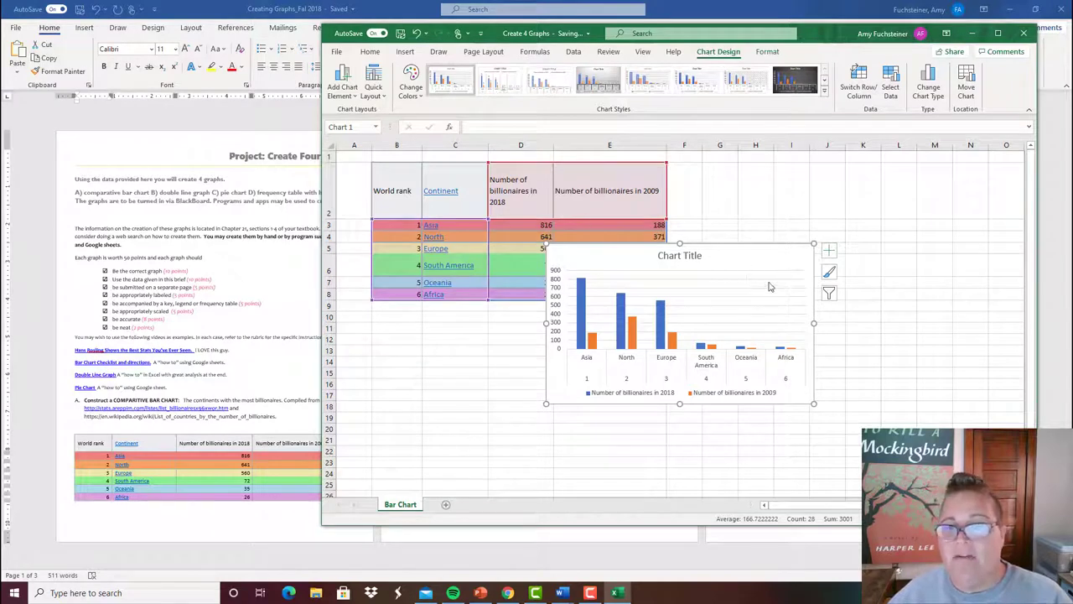
- Add axis titles to the clustered column chart
left_click(829, 252)
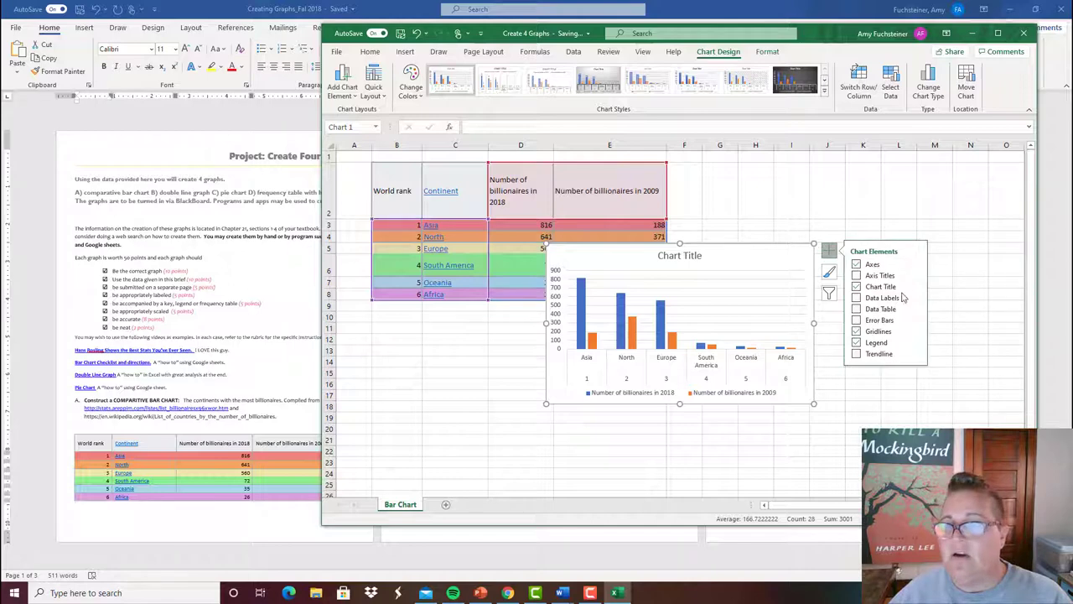
left_click(858, 277)
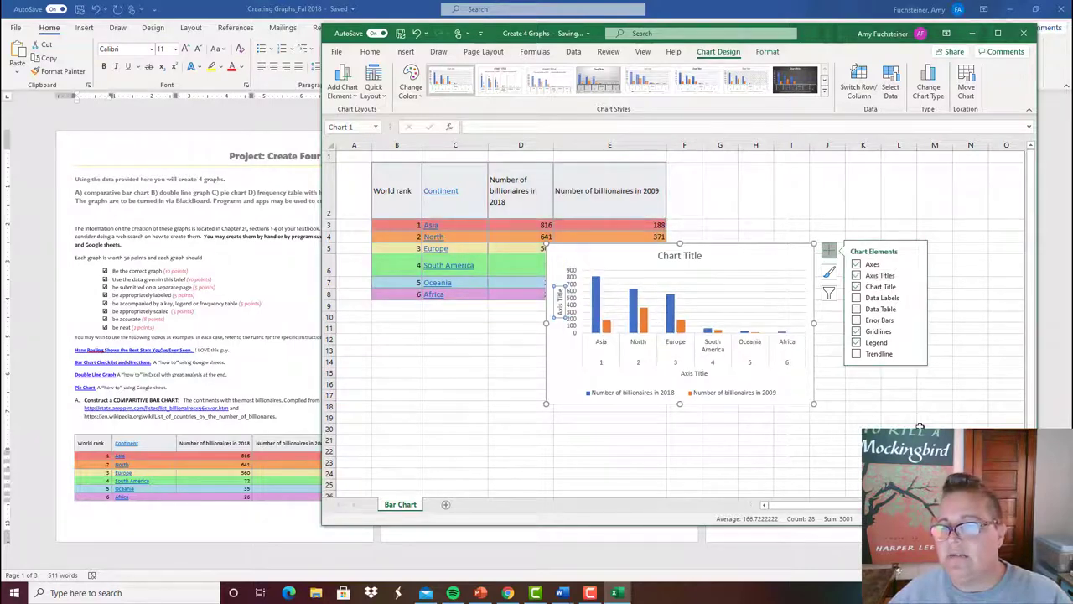
left_click(920, 428)
- Replace the horizontal axis title's placeholder text with "Continent by Rank"
left_click(695, 375)
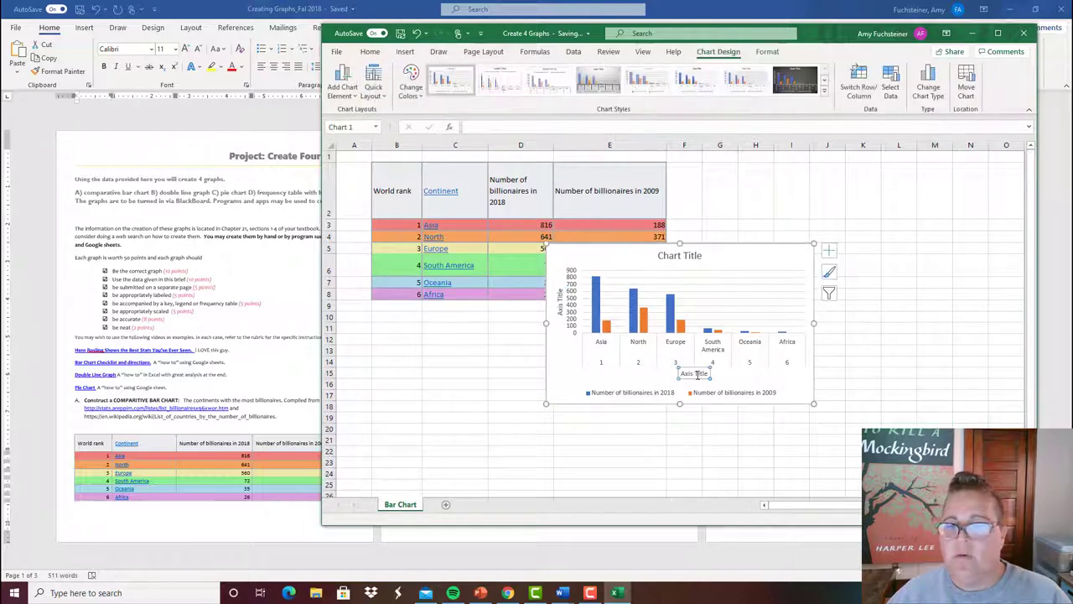
left_click(680, 374)
left_click_drag(682, 374, 708, 373)
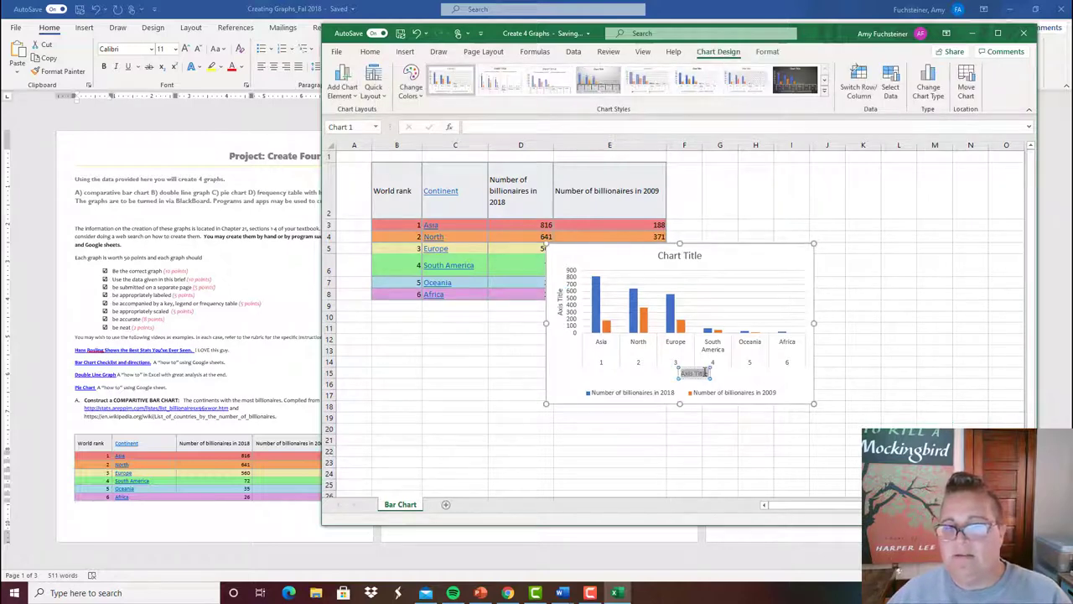
type("Cle")
key("BackSpace")
key("BackSpace")
key("BackSpace")
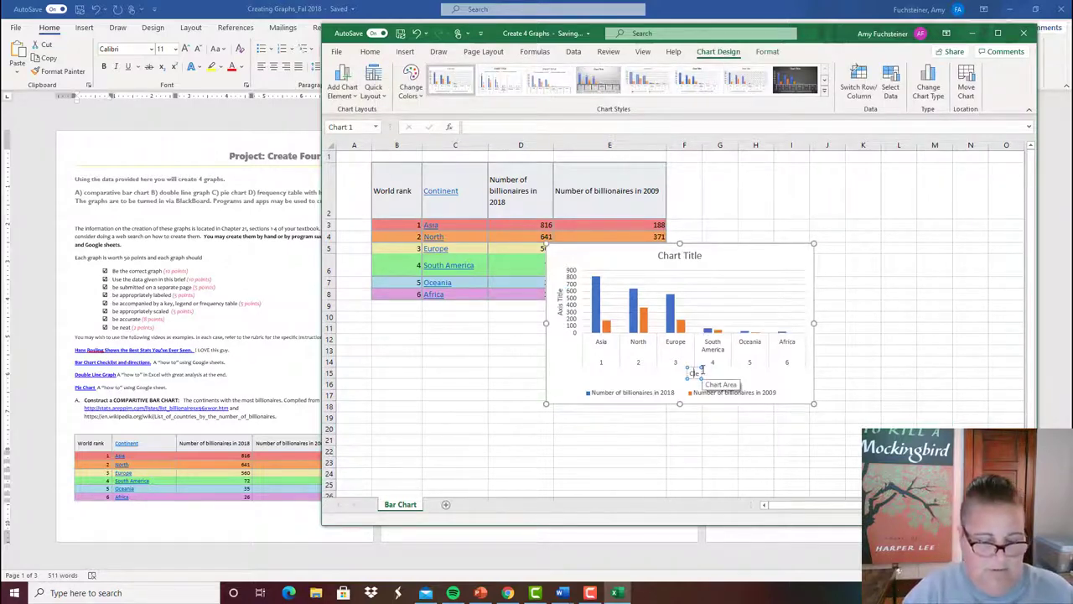
type("ontinents")
key("BackSpace")
type("by People")
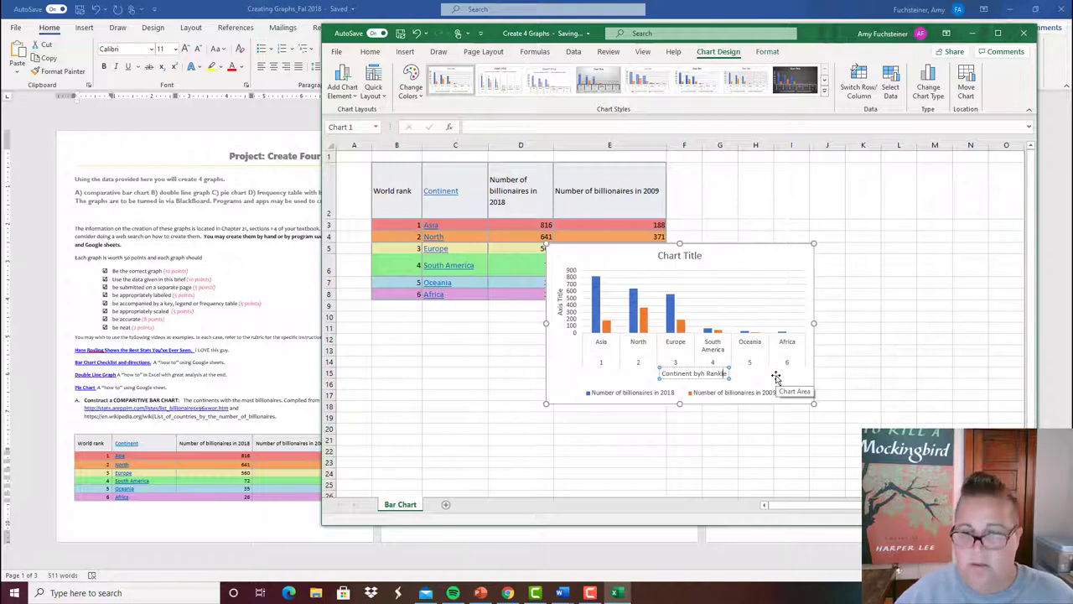
key("BackSpace")
key("BackSpace")
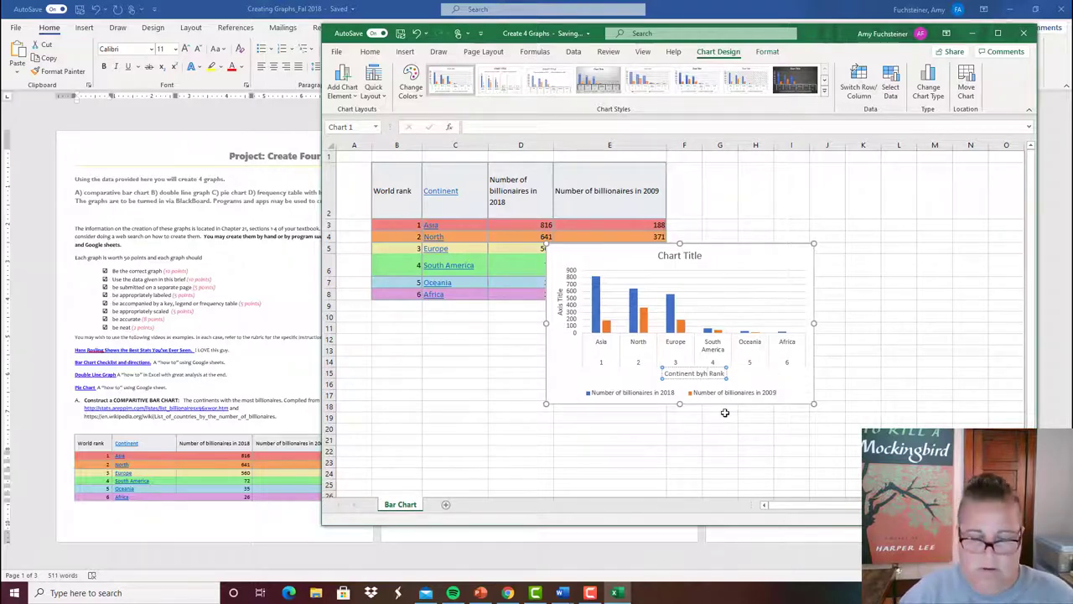
key("BackSpace")
- Replace the vertical axis title's placeholder text with "Number of Billionaries"
left_click(559, 304)
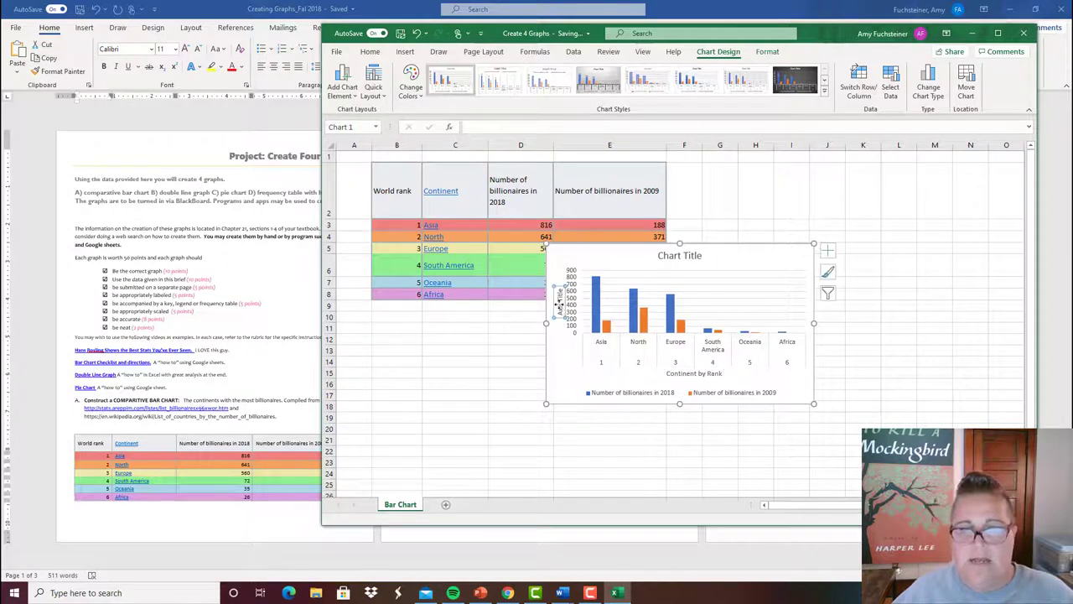
left_click_drag(558, 290, 560, 313)
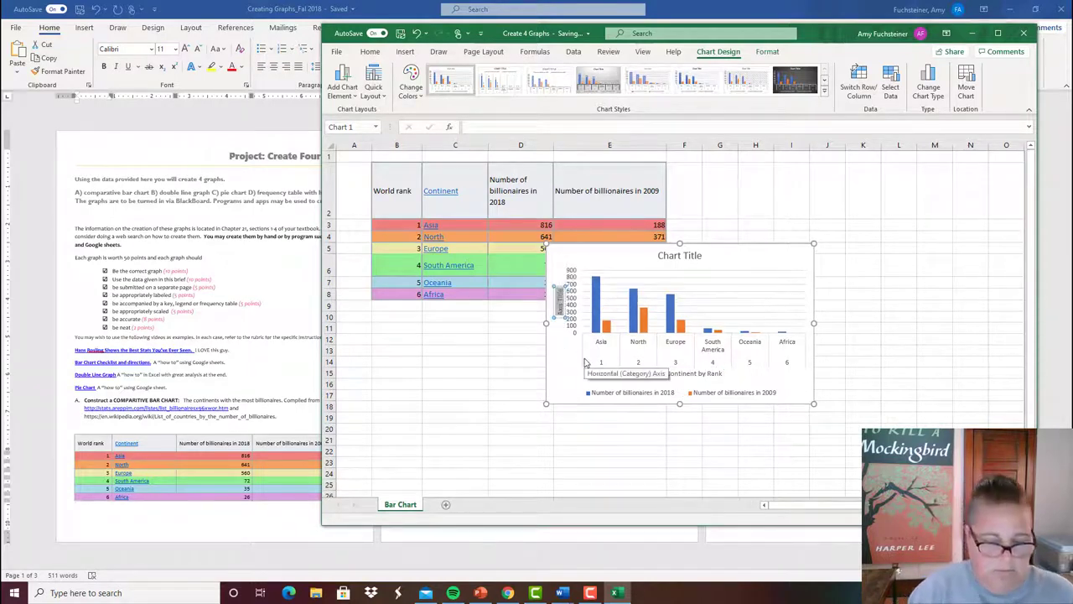
type("Number of")
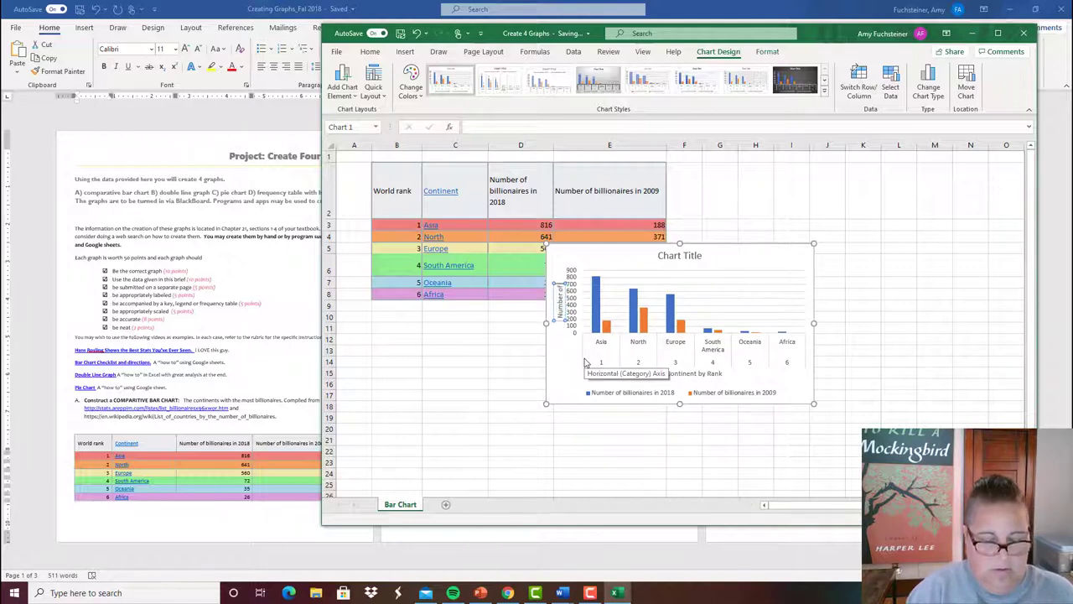
type(" Billionaires")
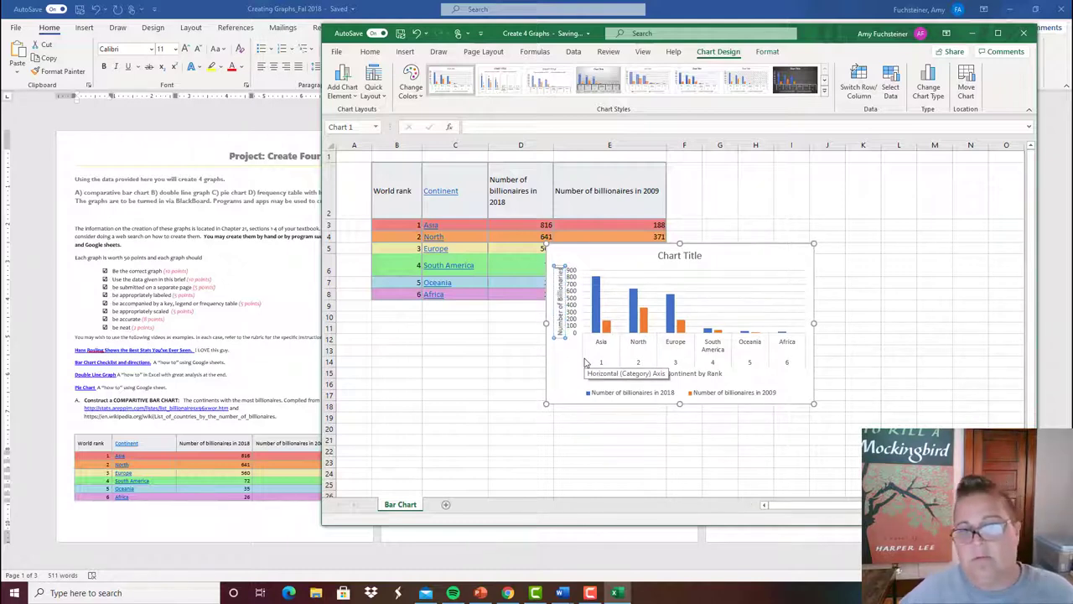
- Set the chart title to "Billionaires by Continent"
left_click(690, 259)
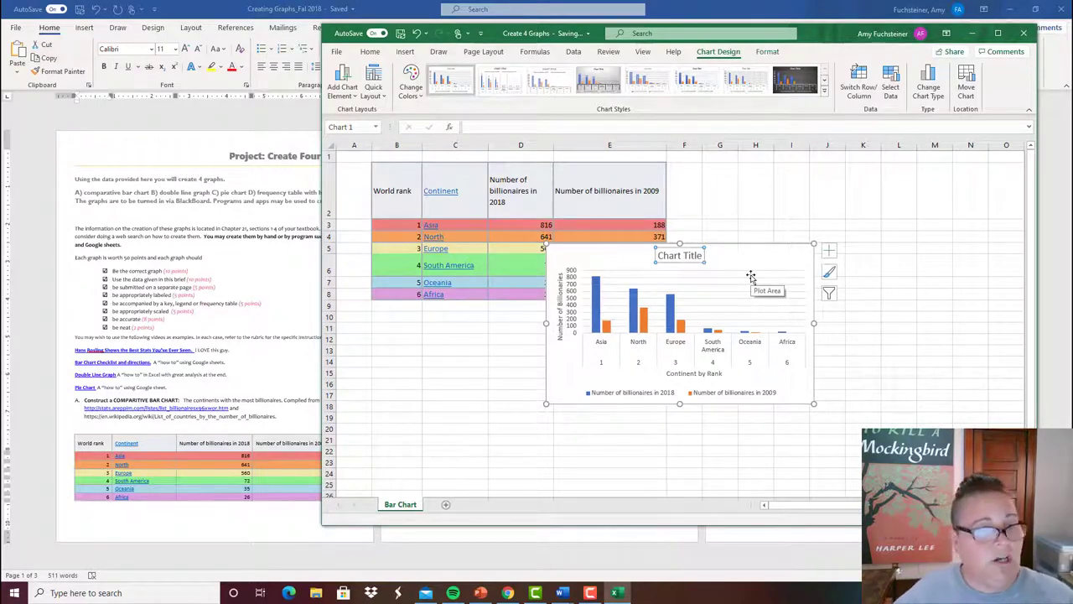
left_click_drag(660, 257, 701, 256)
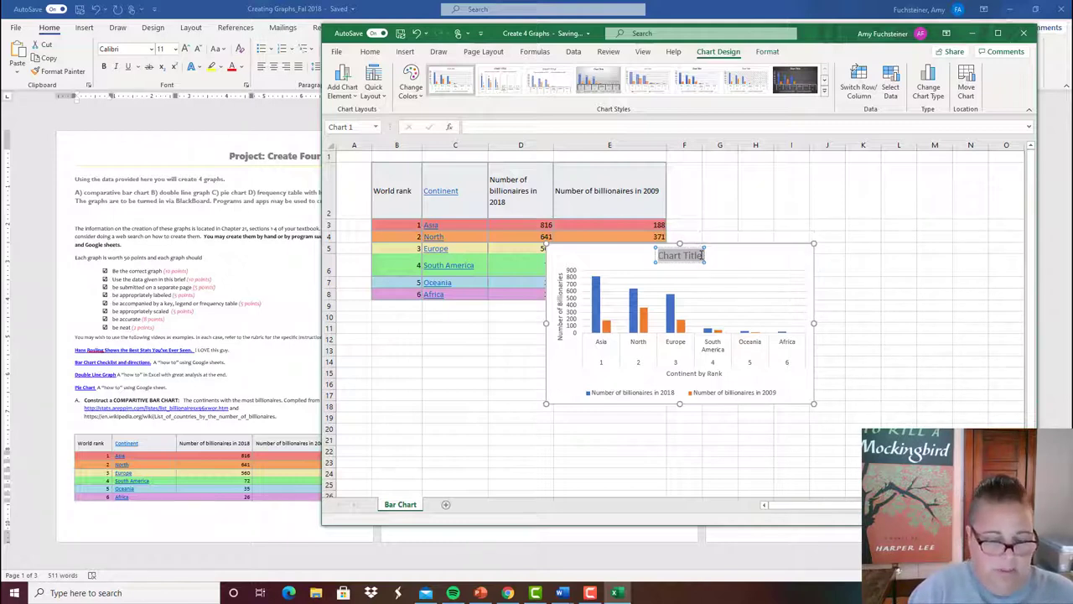
type("Bil")
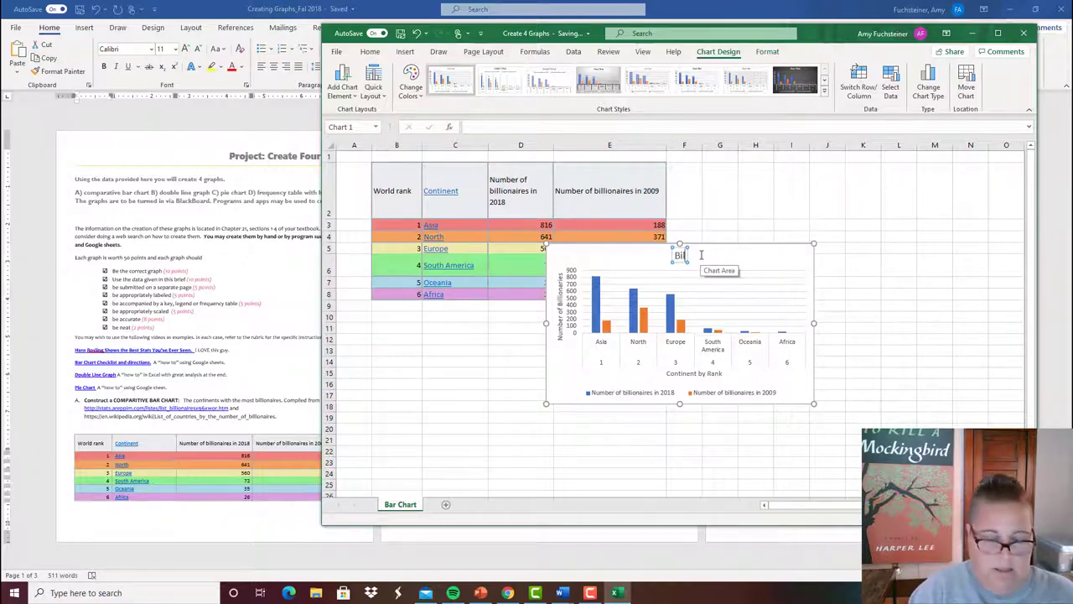
type("lionareis b")
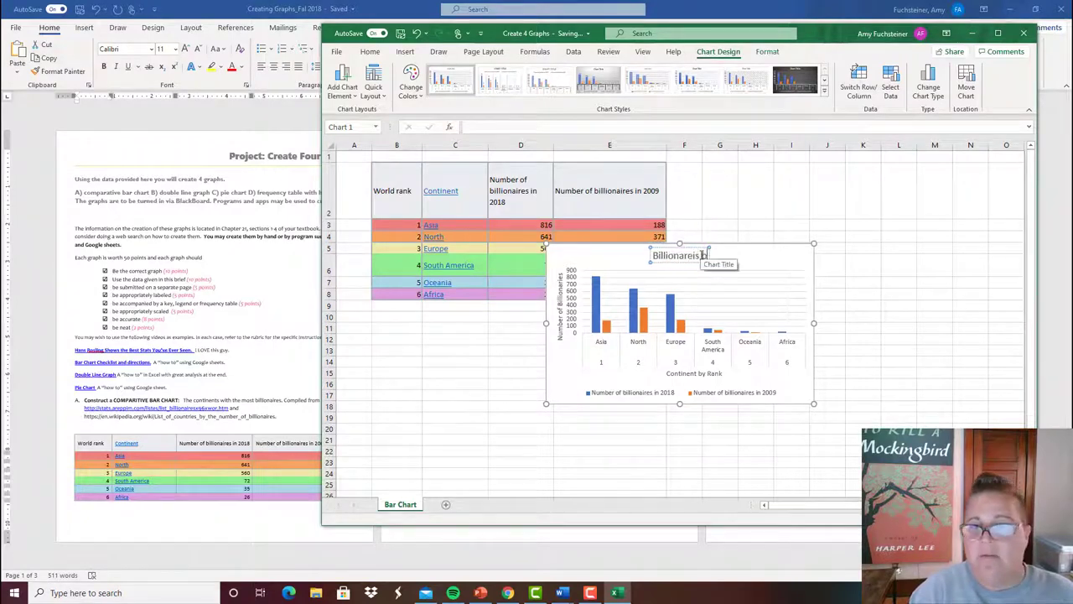
key("BackSpace")
key("BackSpace")
key("BackSpace")
key("BackSpace")
type("s")
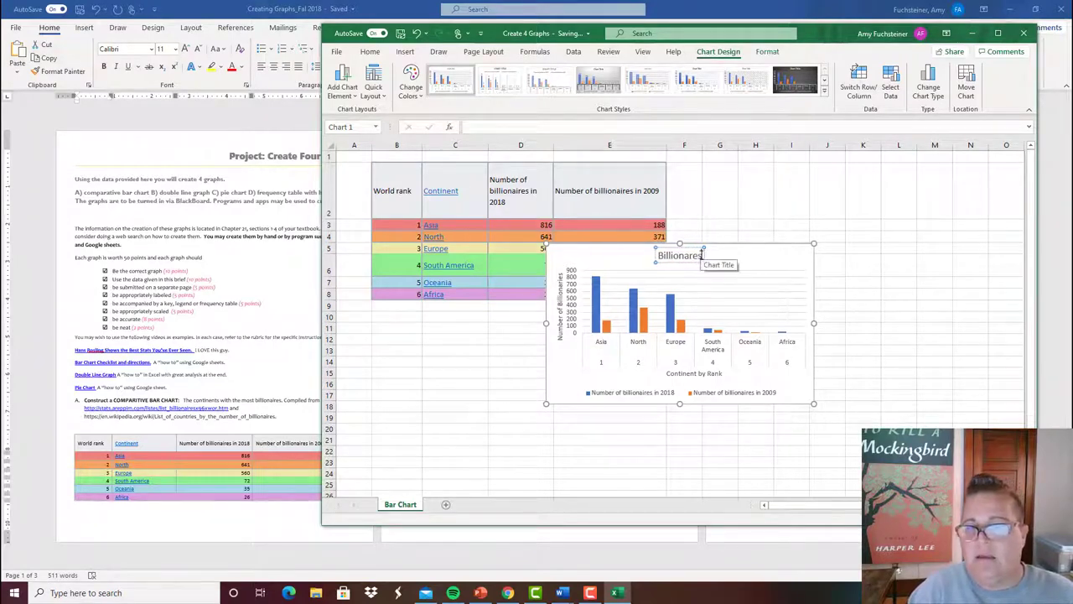
key("BackSpace")
key("BackSpace")
key("BackSpace")
type("ir")
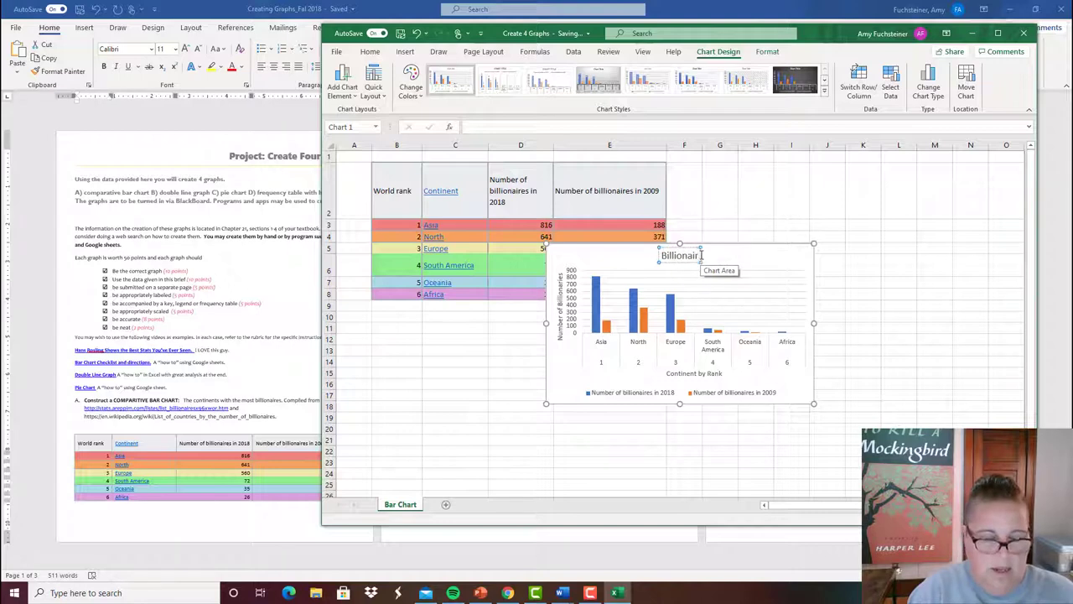
type("es by")
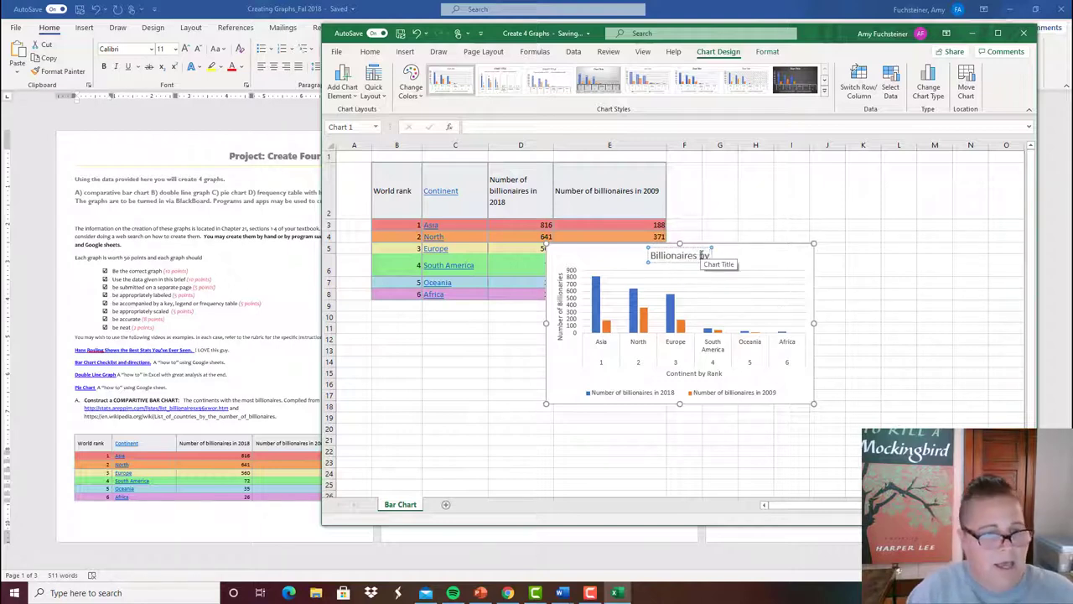
type(" Conti")
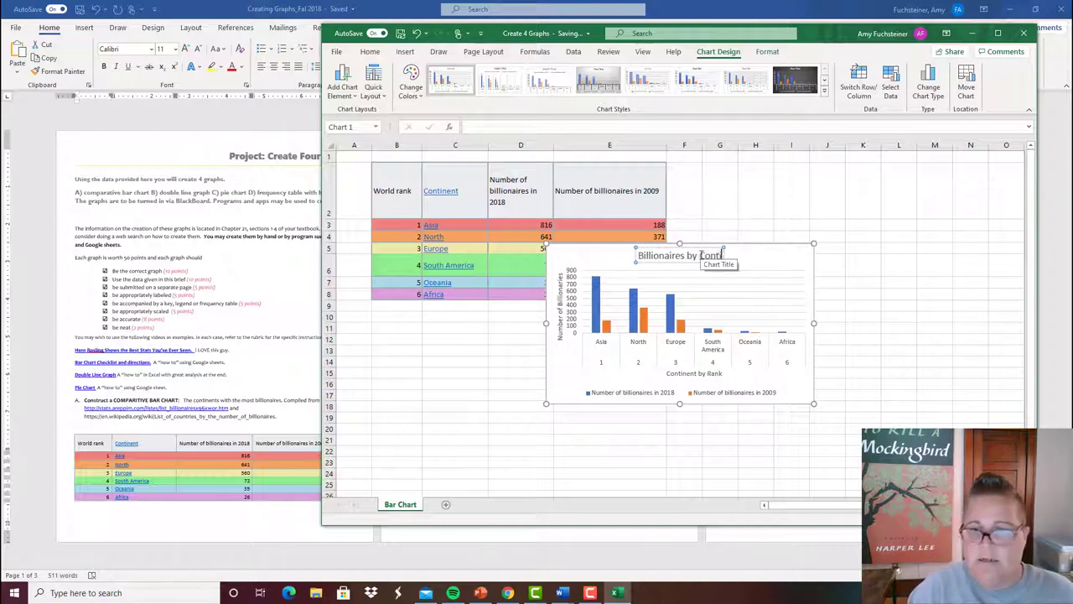
type("nent")
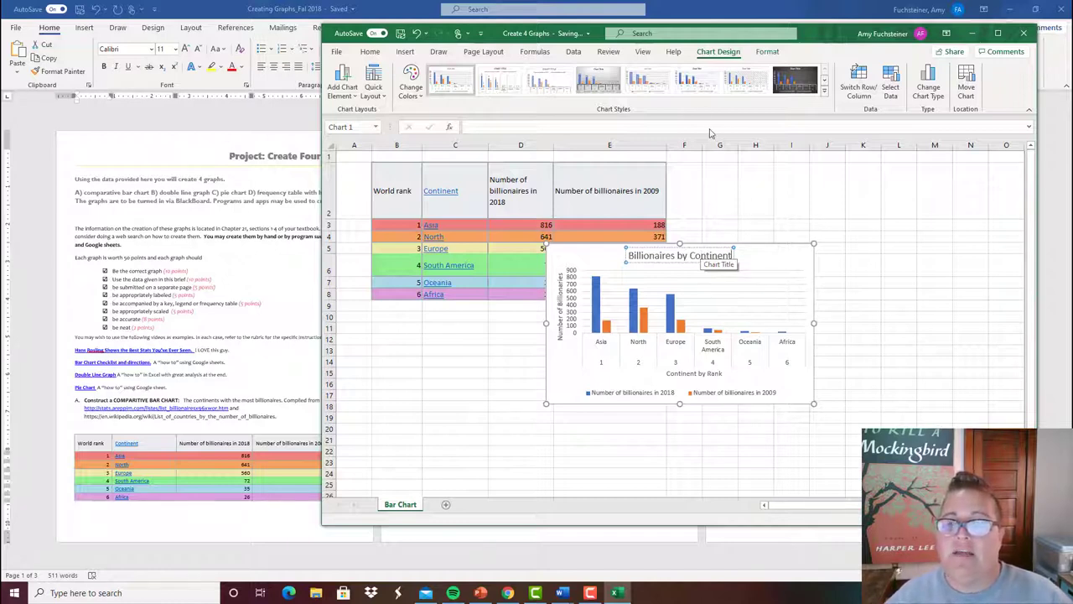
left_click(716, 248)
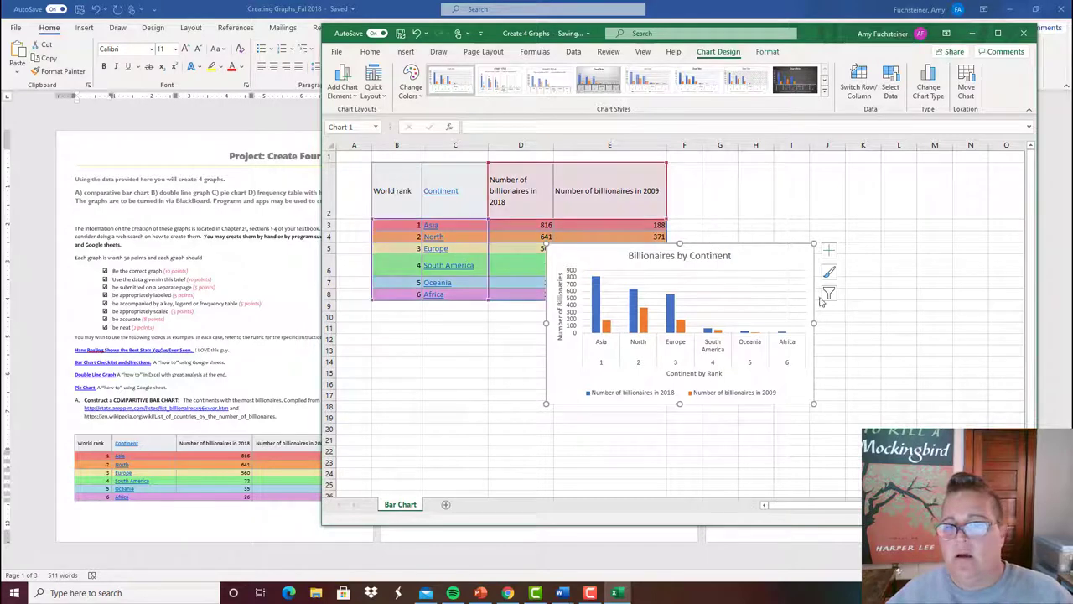
- Move the chart over the billionaires table and enlarge it to span about columns A to L and rows 1 to 18
left_click(905, 385)
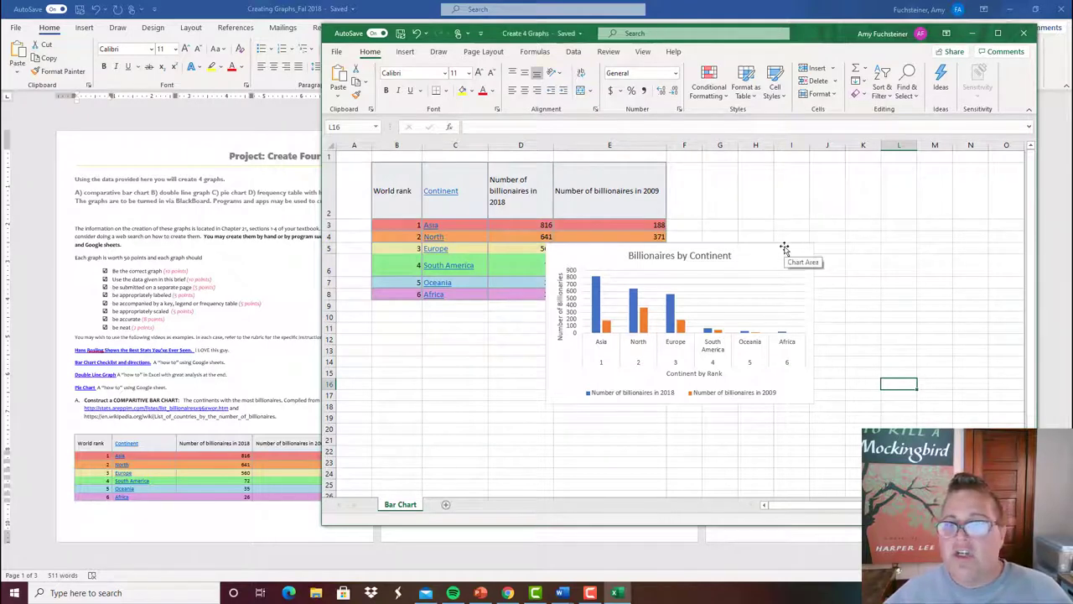
left_click_drag(784, 248, 597, 174)
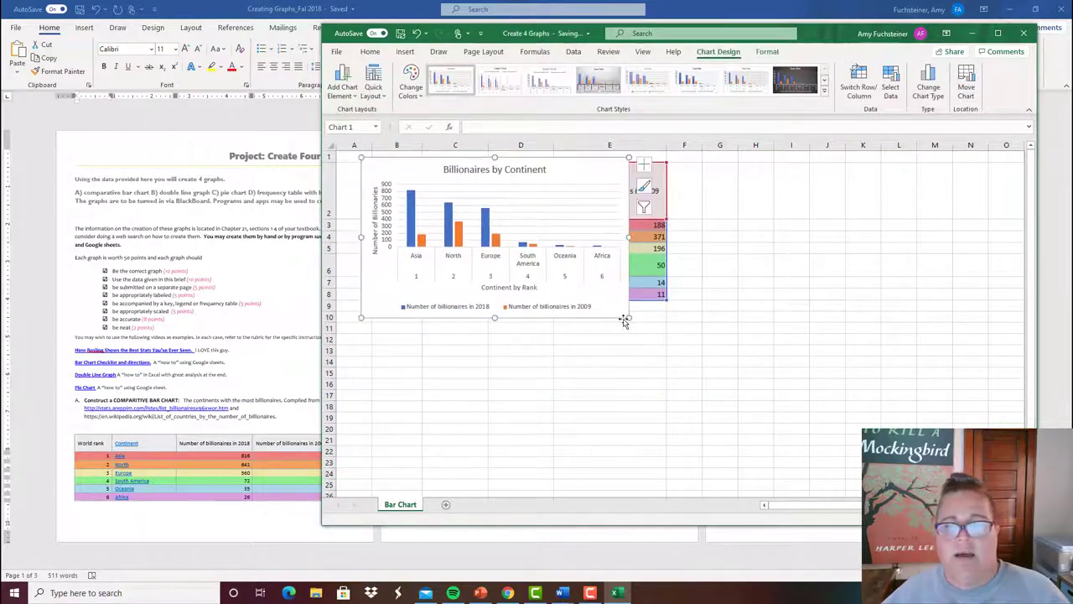
left_click_drag(628, 318, 926, 414)
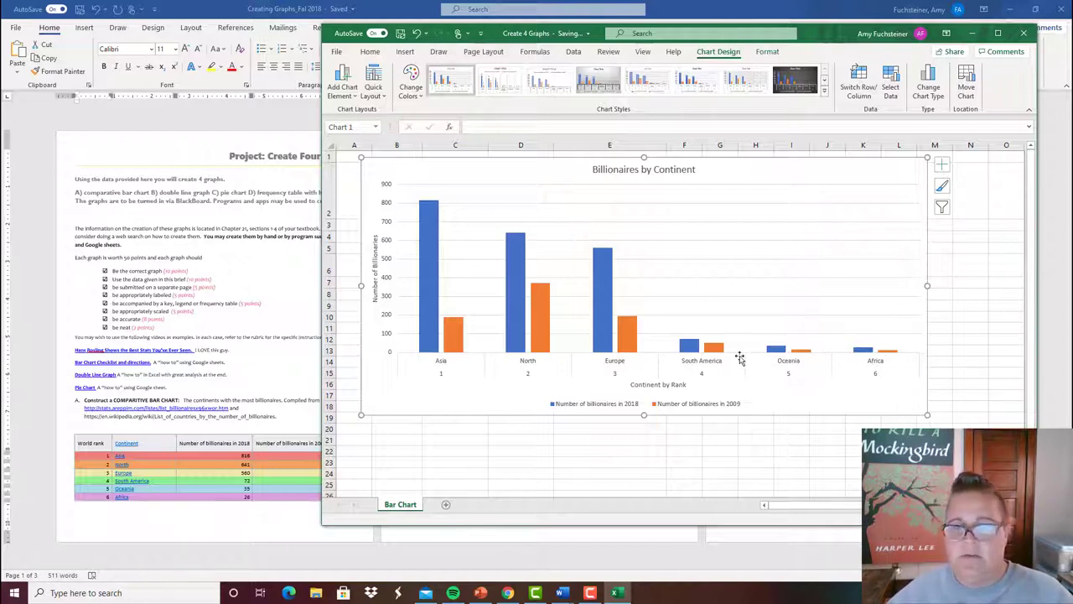
- Increase the font size of the "Continent by Rank" axis title to 16
left_click(655, 387)
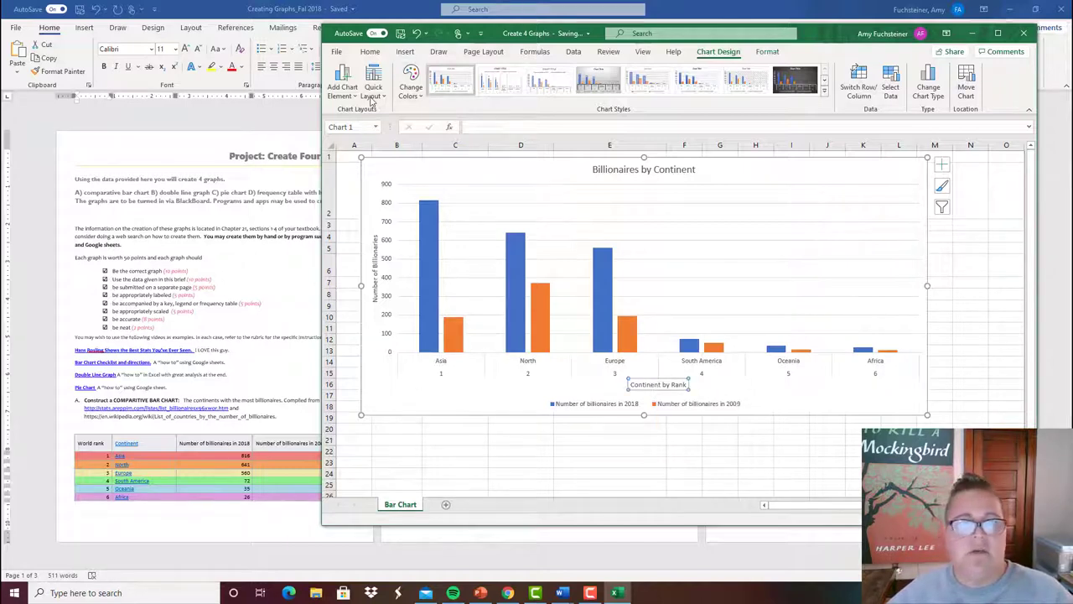
left_click(368, 53)
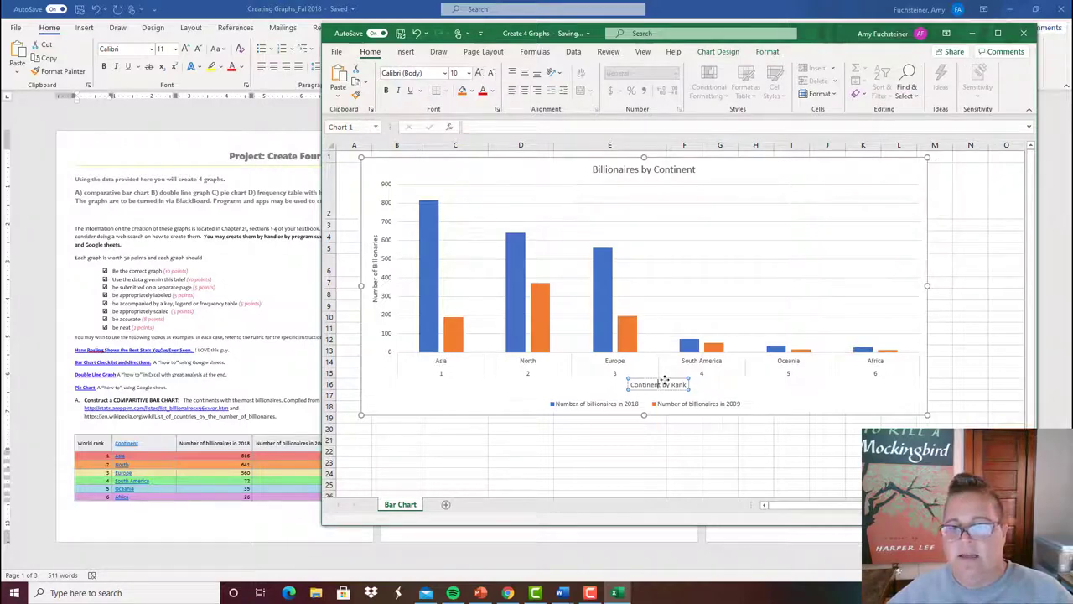
left_click(479, 73)
left_click(479, 73)
left_click(478, 73)
left_click(479, 73)
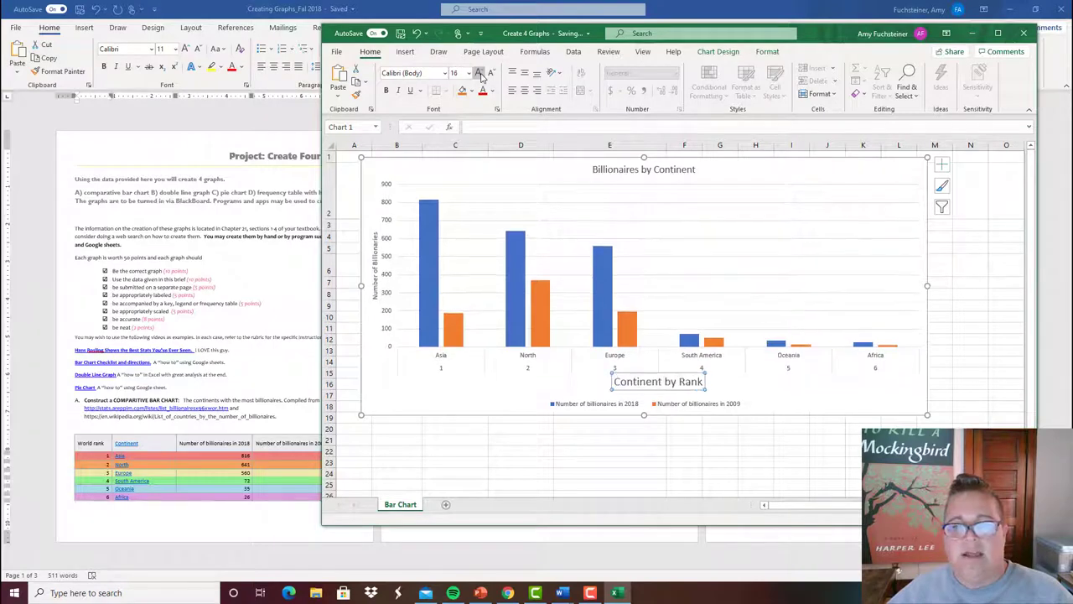
- Enlarge the vertical axis title's font to match the size of the horizontal axis title
left_click(377, 285)
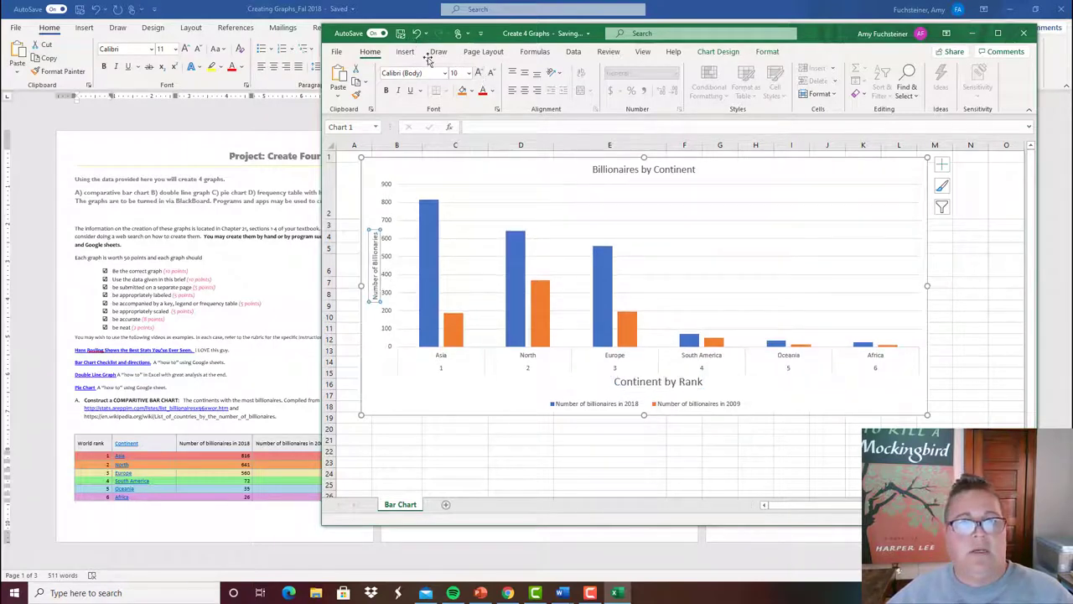
left_click(478, 73)
left_click(479, 73)
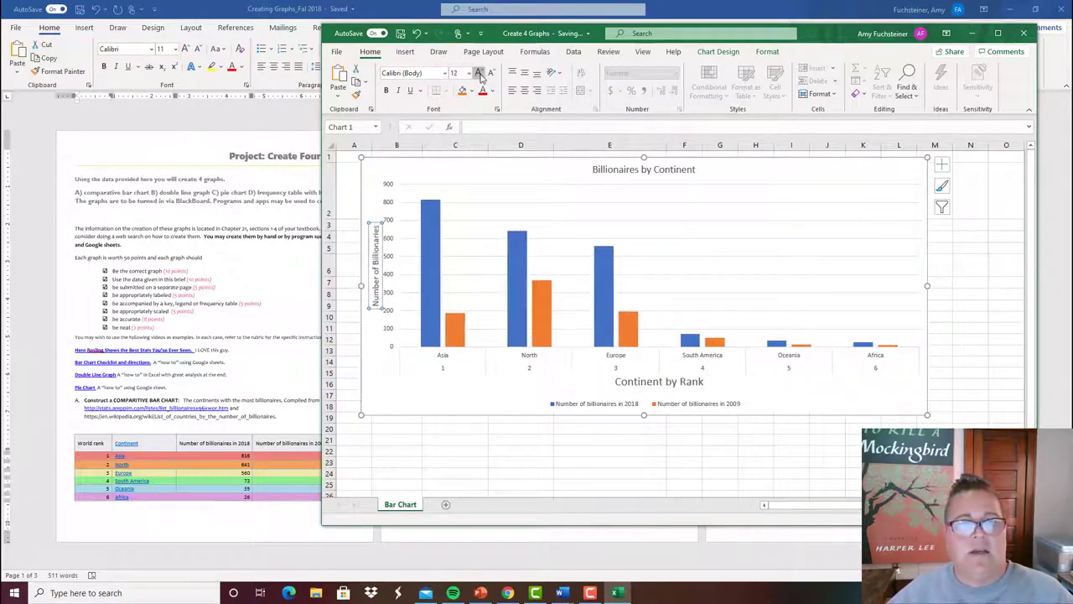
left_click(479, 73)
left_click(478, 73)
- Increase the font size of the chart title "Billionaires by Continent" to 24
left_click(635, 169)
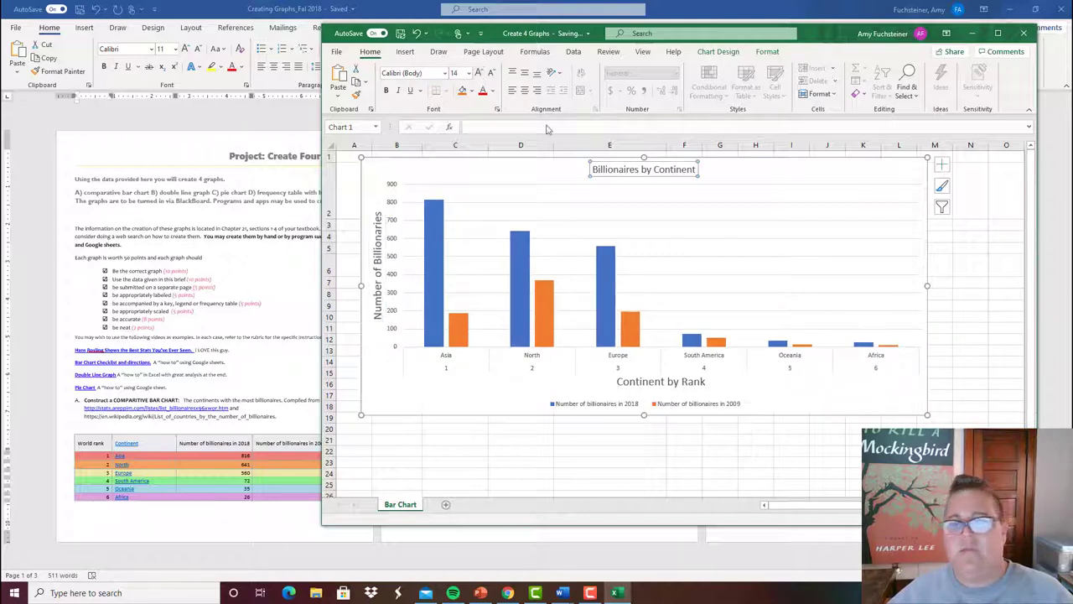
left_click(479, 74)
left_click(479, 74)
left_click(479, 74)
left_click(479, 74)
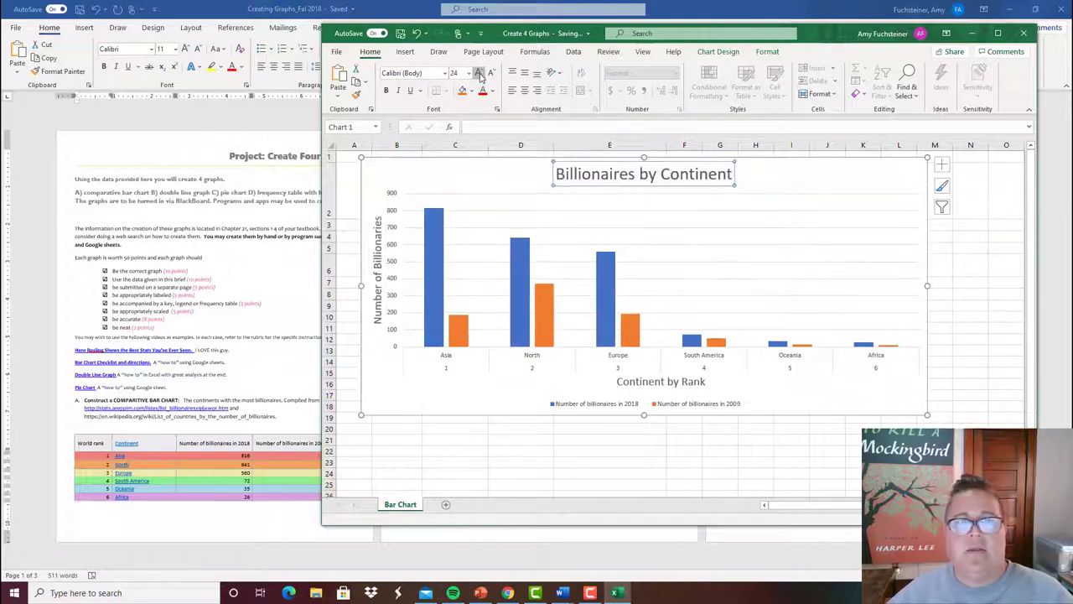
left_click(747, 255)
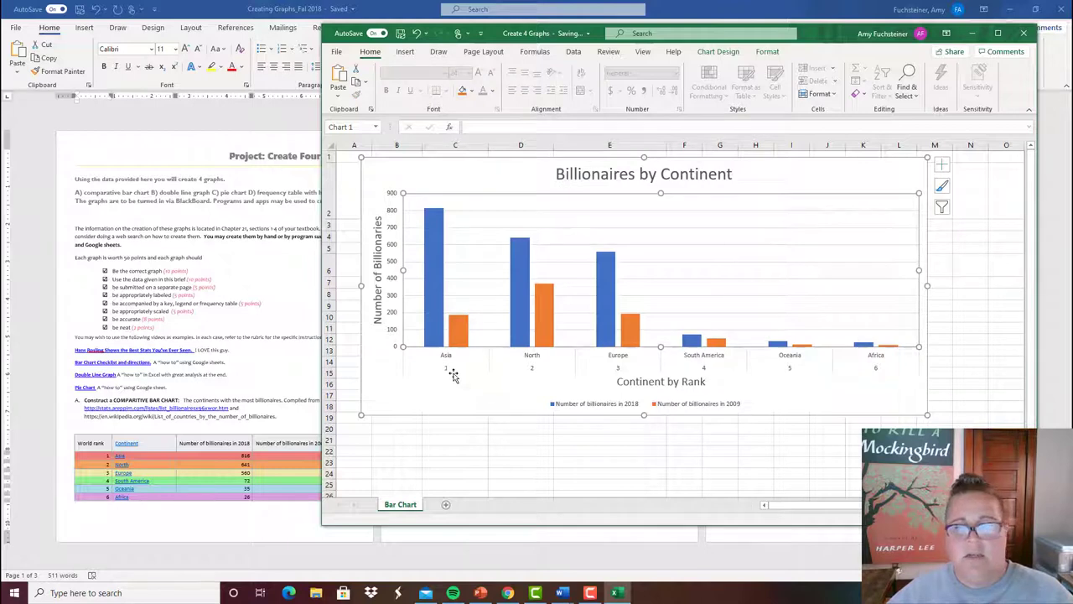
left_click(451, 369)
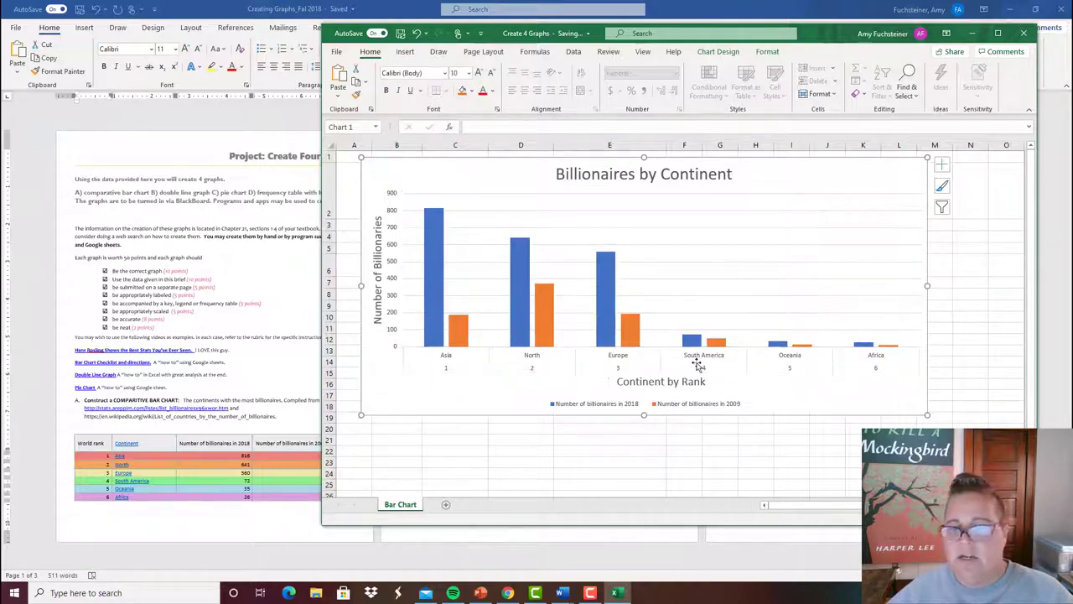
left_click_drag(766, 369, 769, 370)
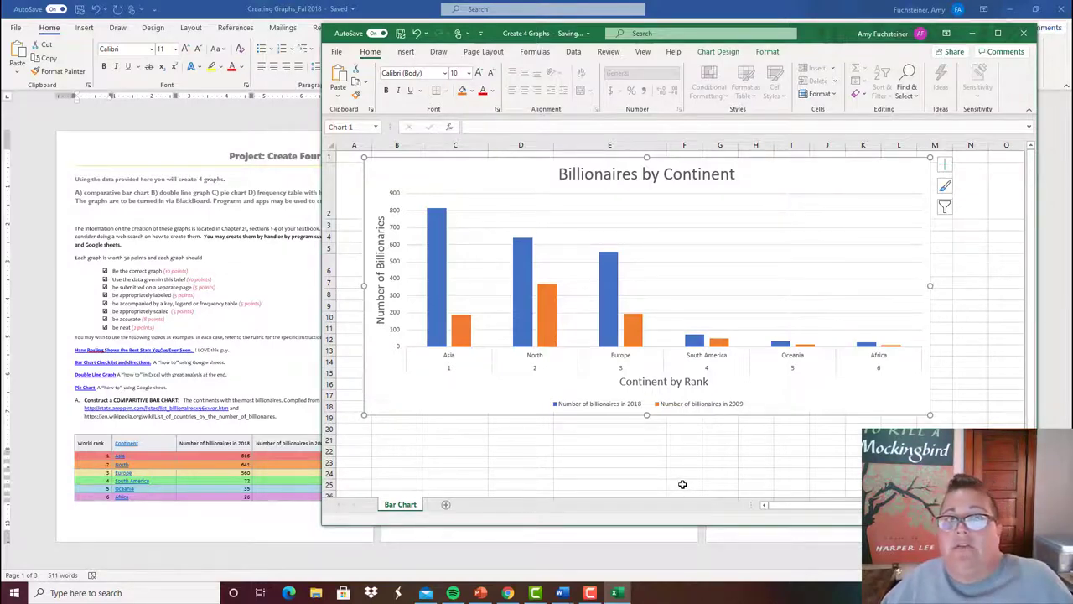
- Add a new blank worksheet after the Bar Chart sheet
left_click(446, 506)
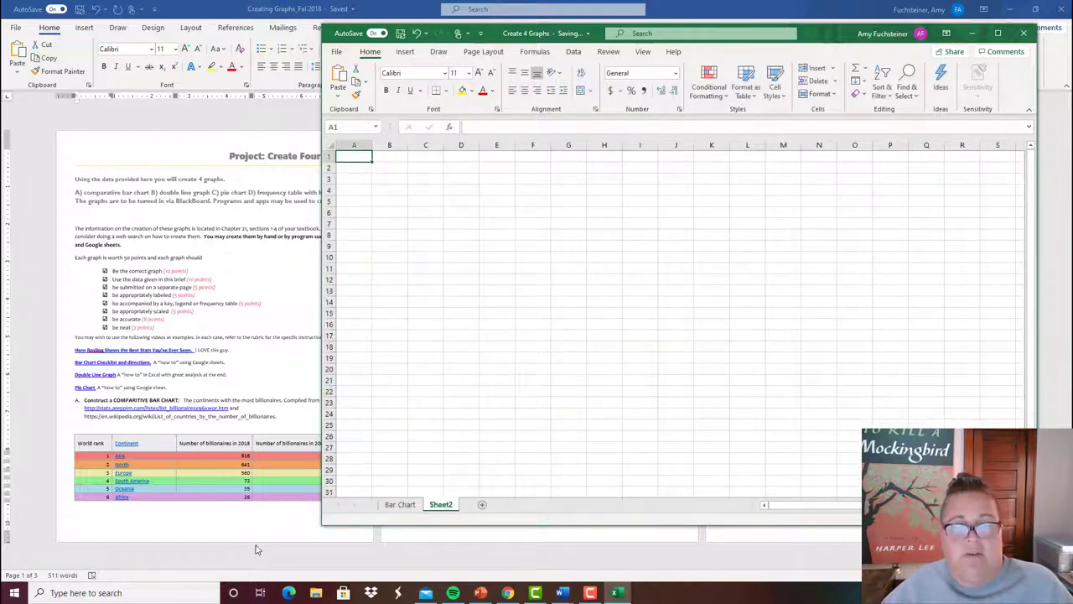
- Switch to the Word document and copy the whole Western and UW-LaCrosse tuition table from the double line chart section
left_click(433, 539)
left_click(414, 243)
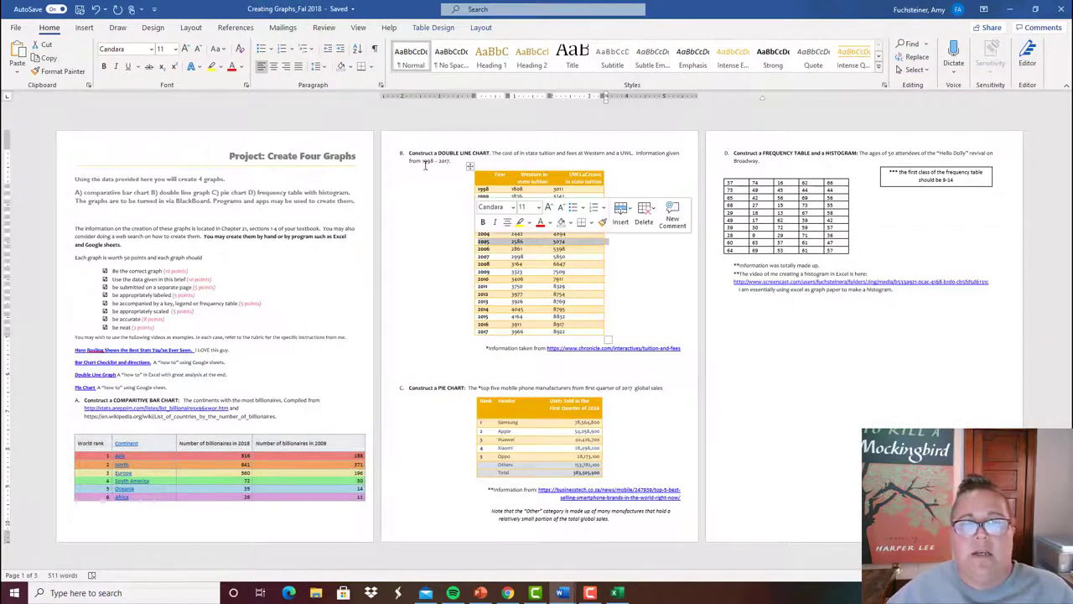
left_click(471, 166)
left_click(597, 331)
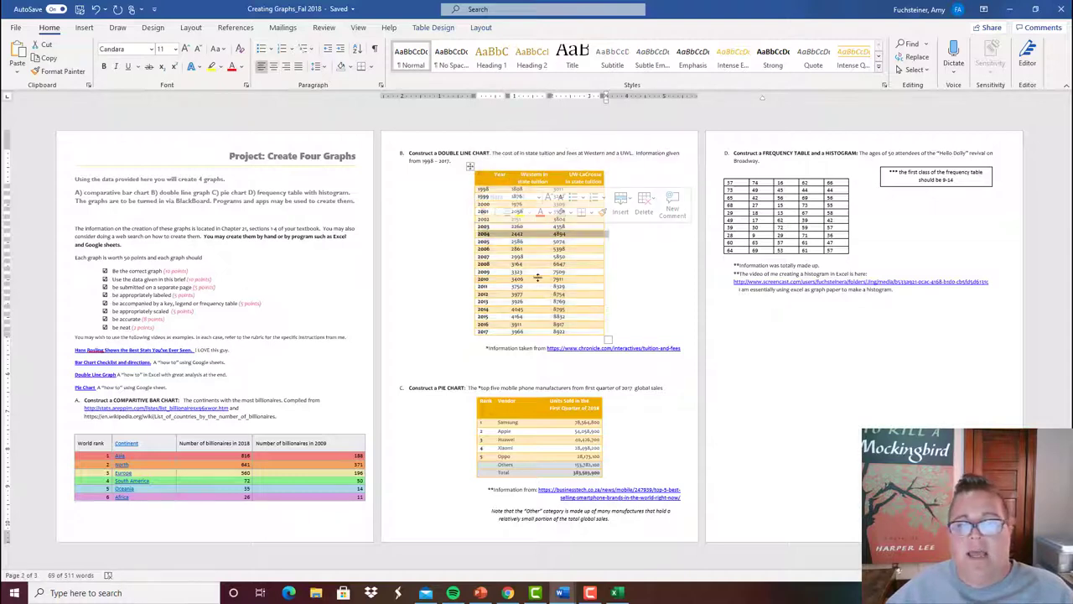
left_click_drag(598, 331, 484, 174)
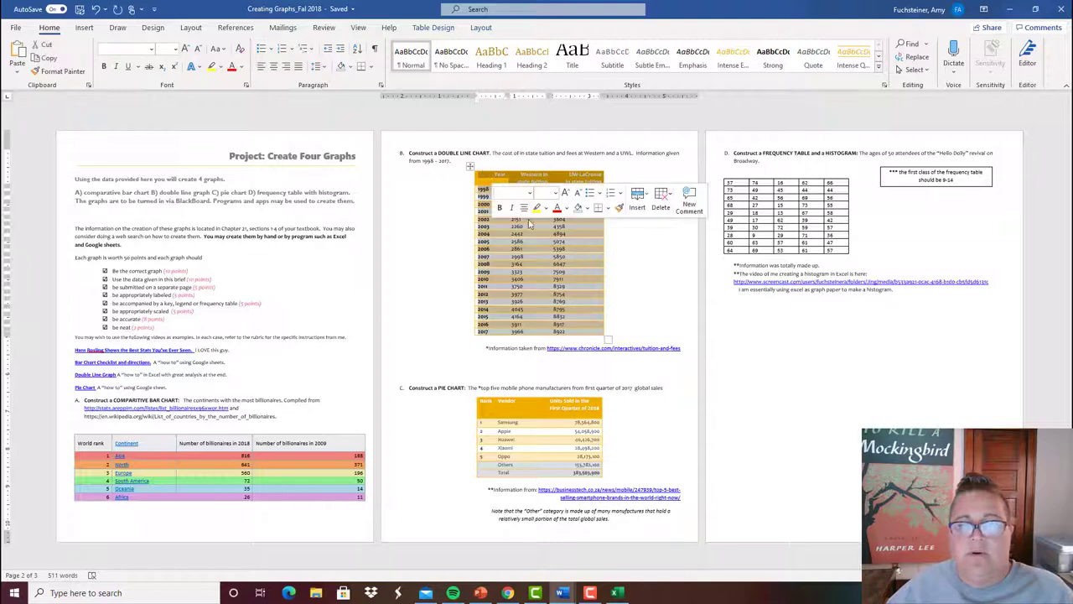
right_click(526, 285)
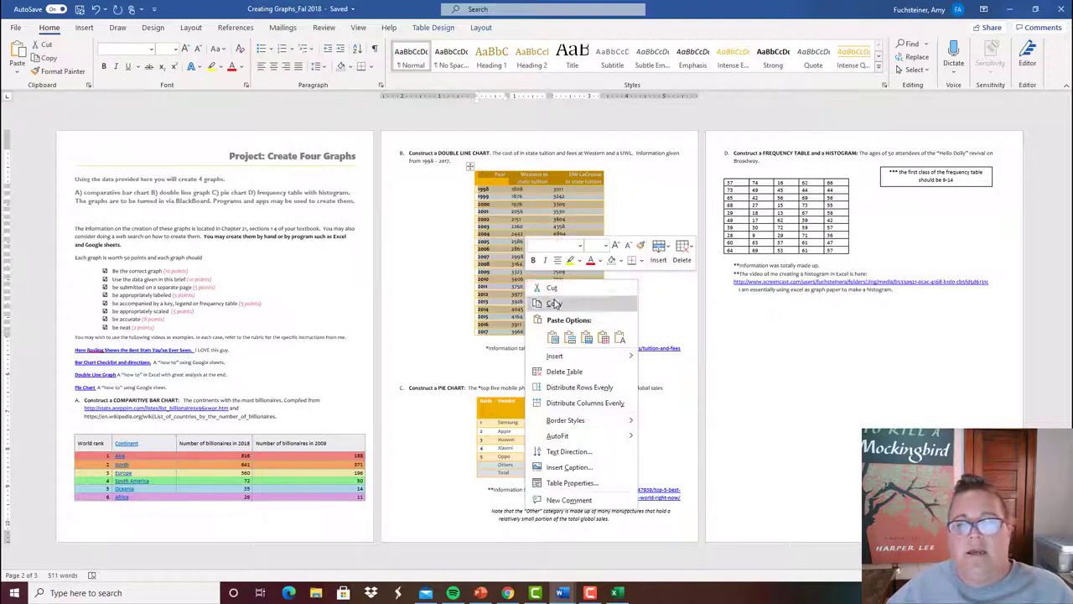
left_click(366, 425)
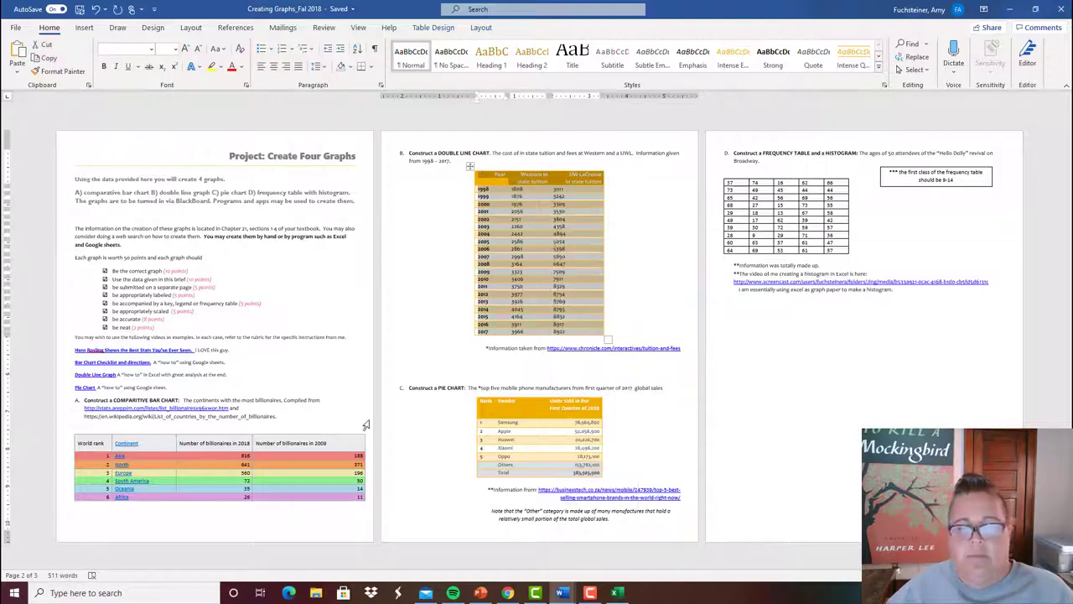
- Switch to the Excel workbook and paste the tuition table at cell B2 of Sheet2, keeping its source formatting
left_click(617, 593)
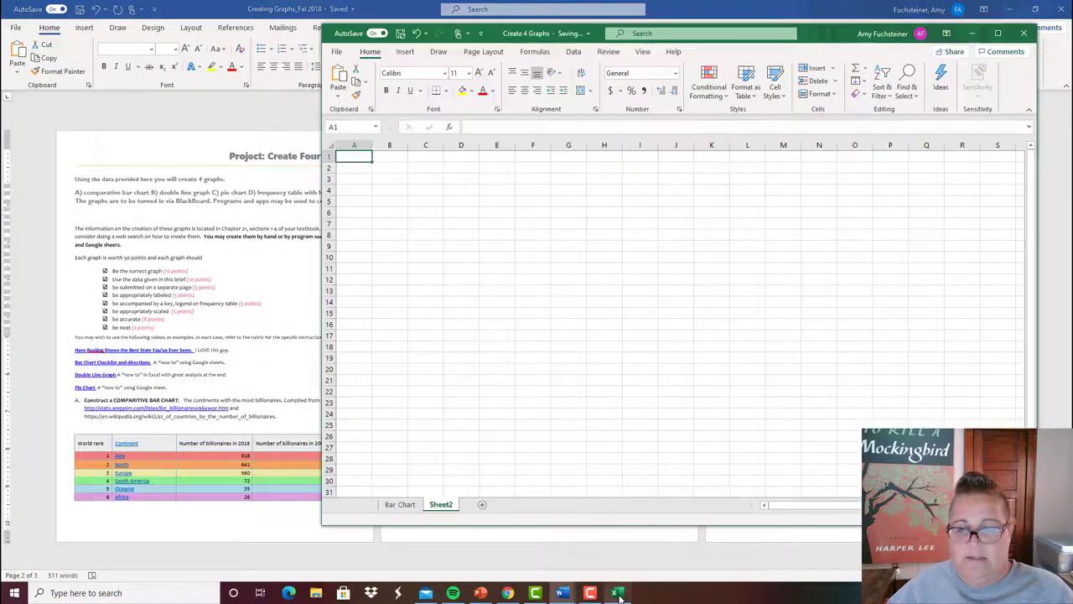
left_click(386, 171)
right_click(386, 169)
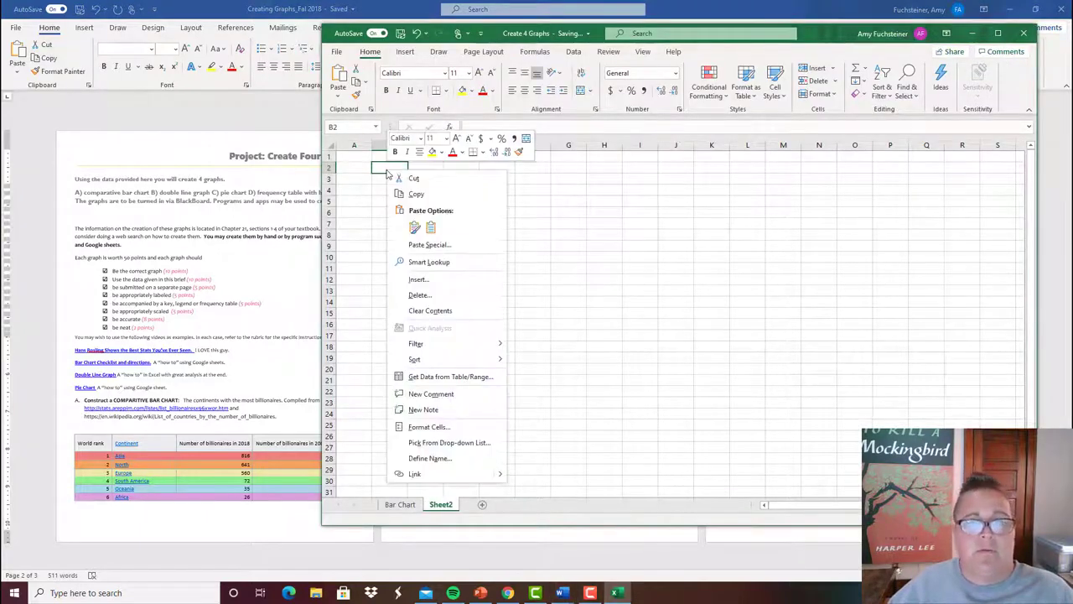
left_click(417, 229)
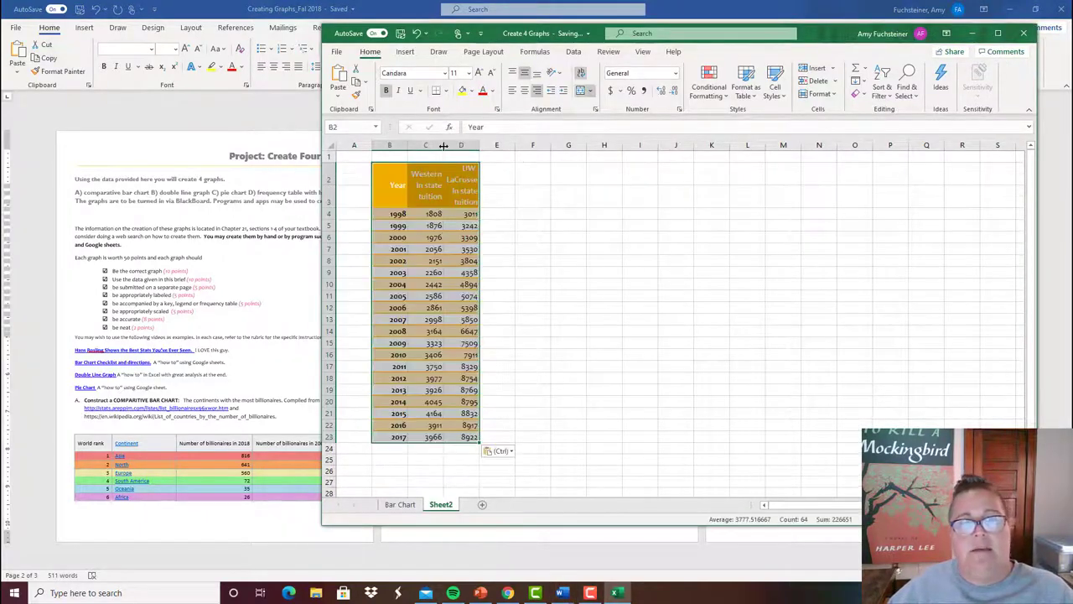
- Widen columns C and D so the two tuition headings have more room
left_click_drag(444, 146, 462, 147)
double_click(491, 146)
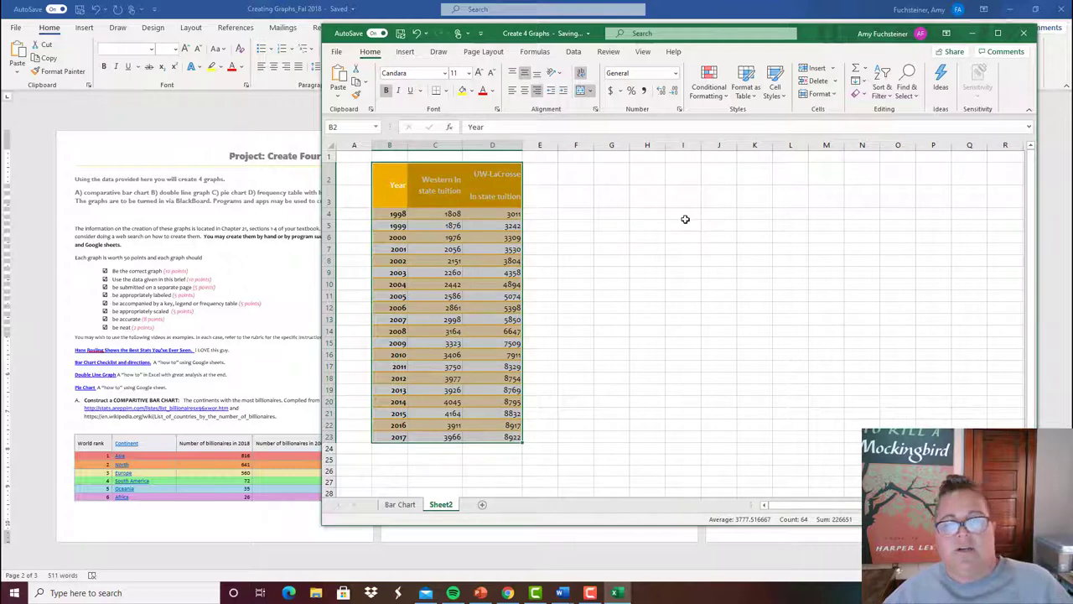
left_click(685, 216)
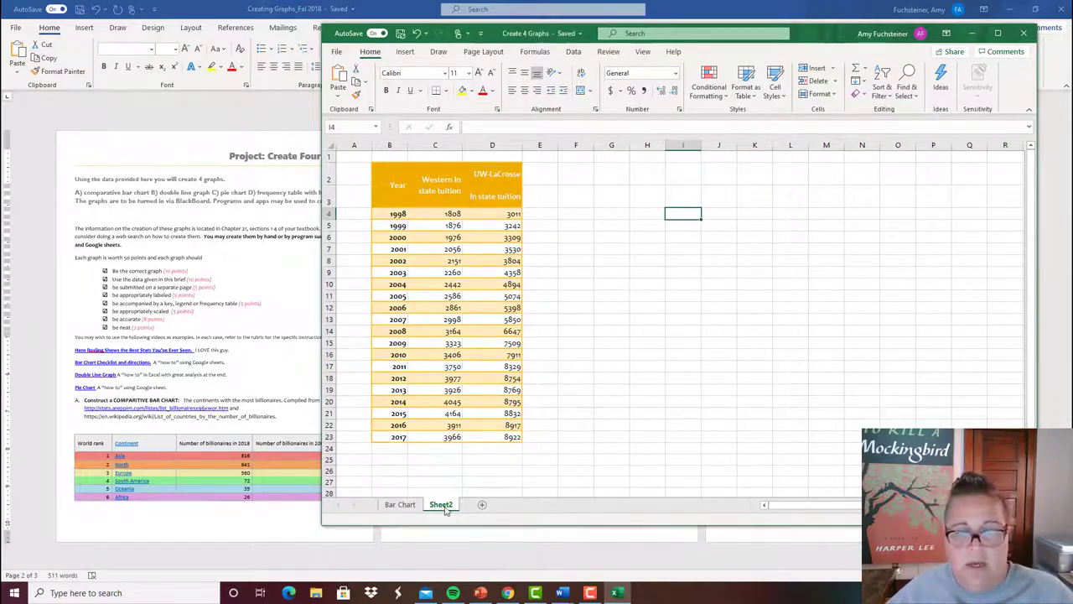
- Rename the Sheet2 worksheet as "Double Line Chart"
right_click(445, 507)
left_click(479, 387)
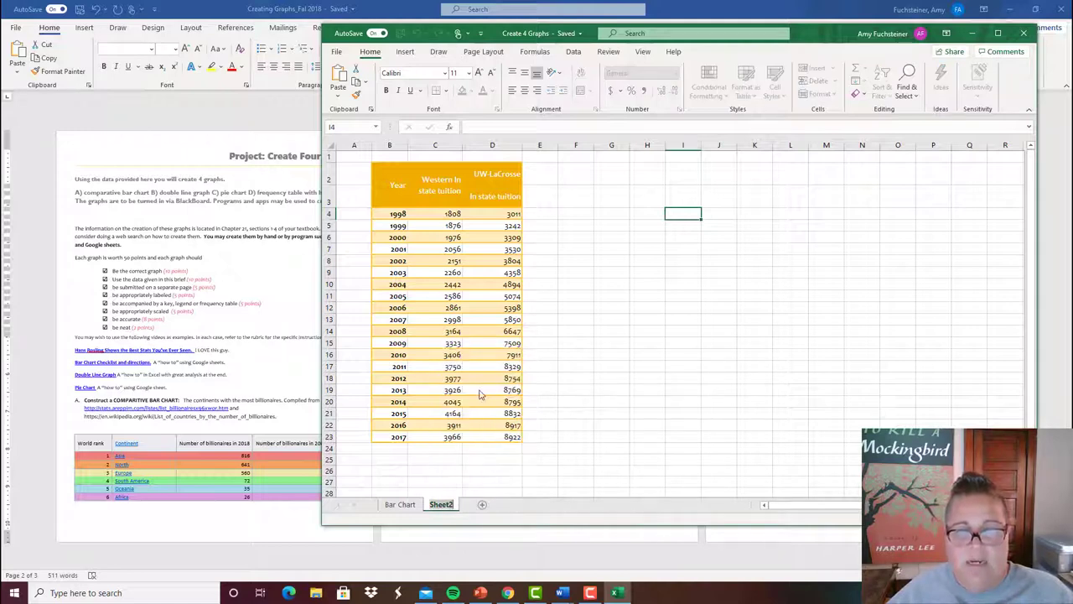
type("Double")
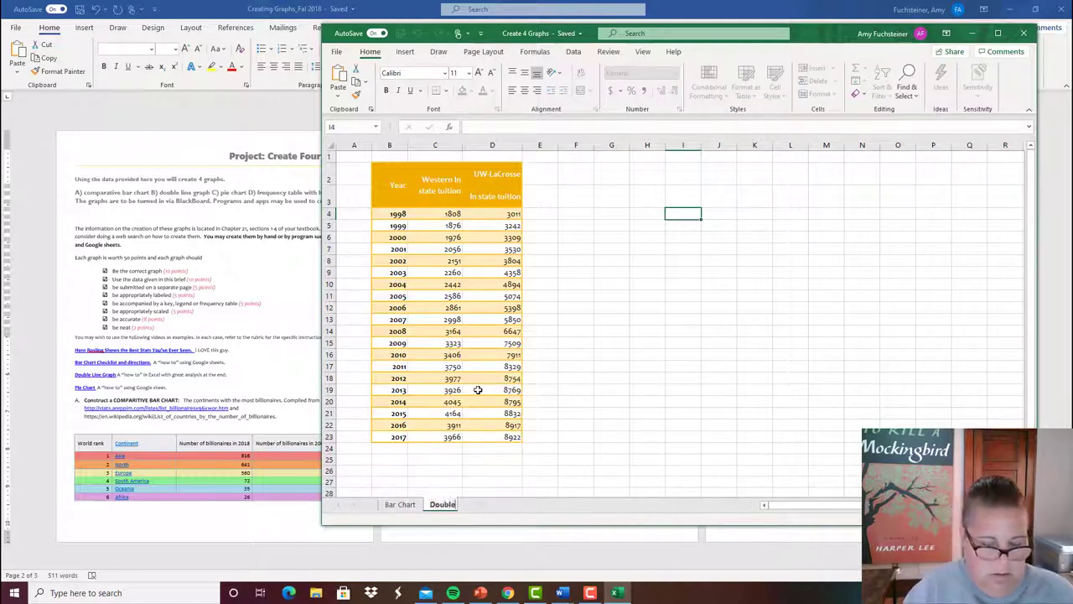
type(" Line Char")
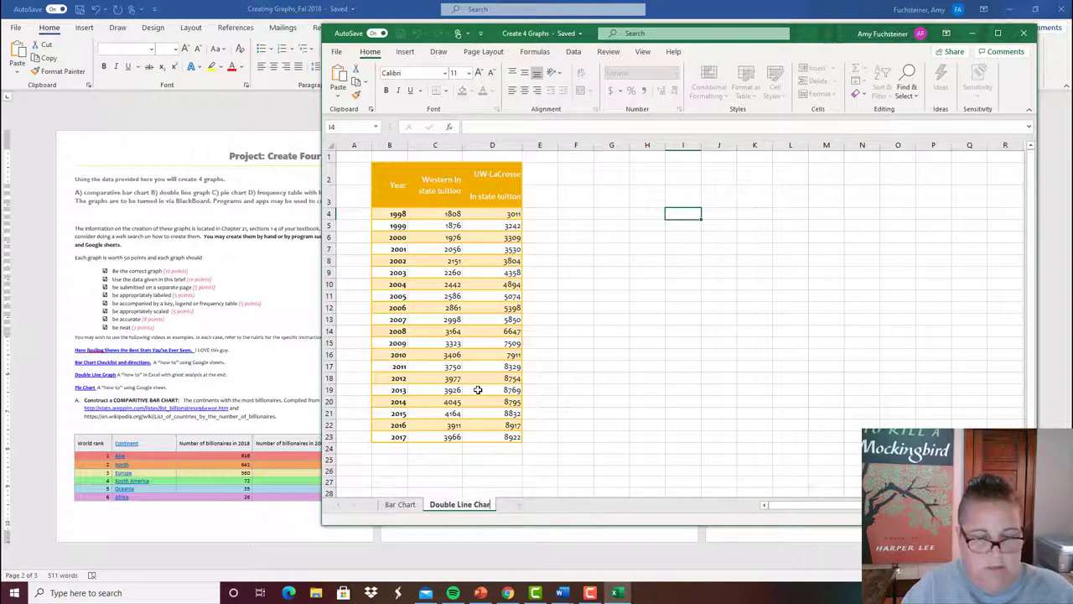
type("t")
key("Return")
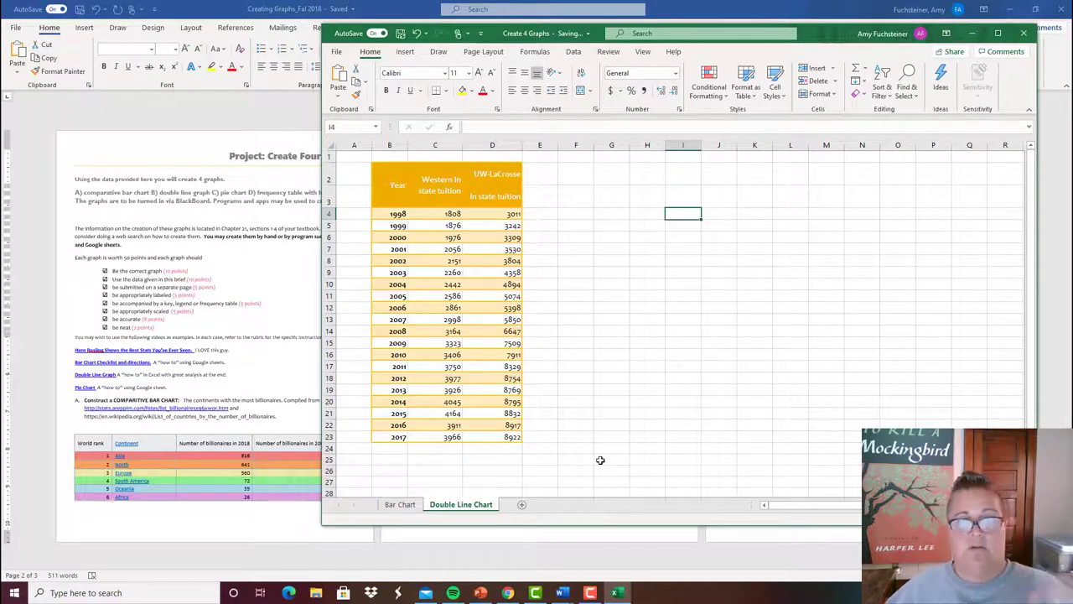
- Insert a basic 2-D line chart from the whole tuition table, including the headings, in B2:D23
left_click(514, 437)
left_click_drag(514, 437, 398, 184)
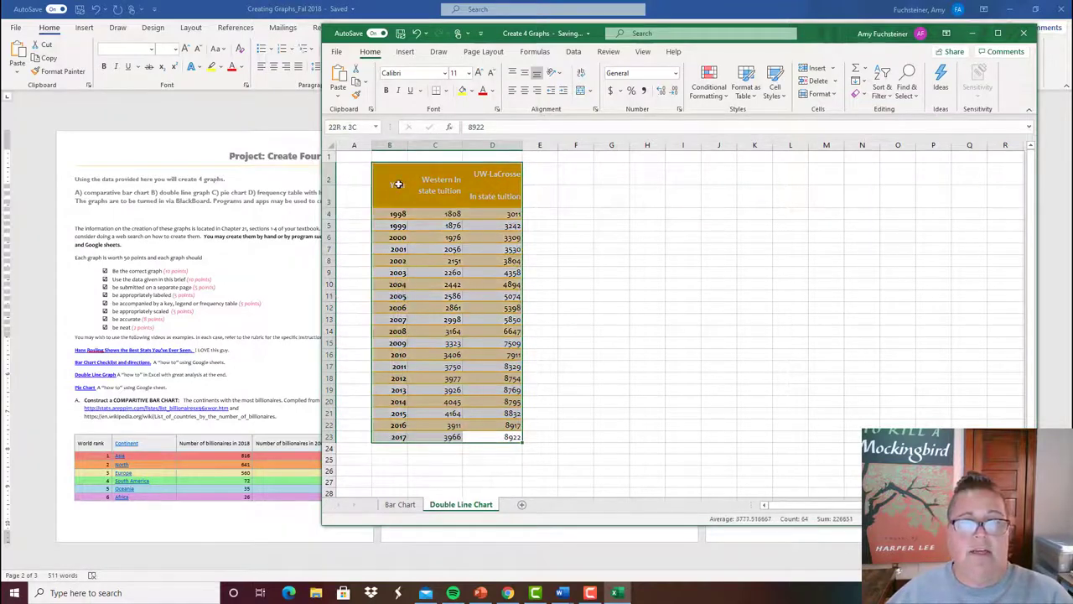
left_click(405, 52)
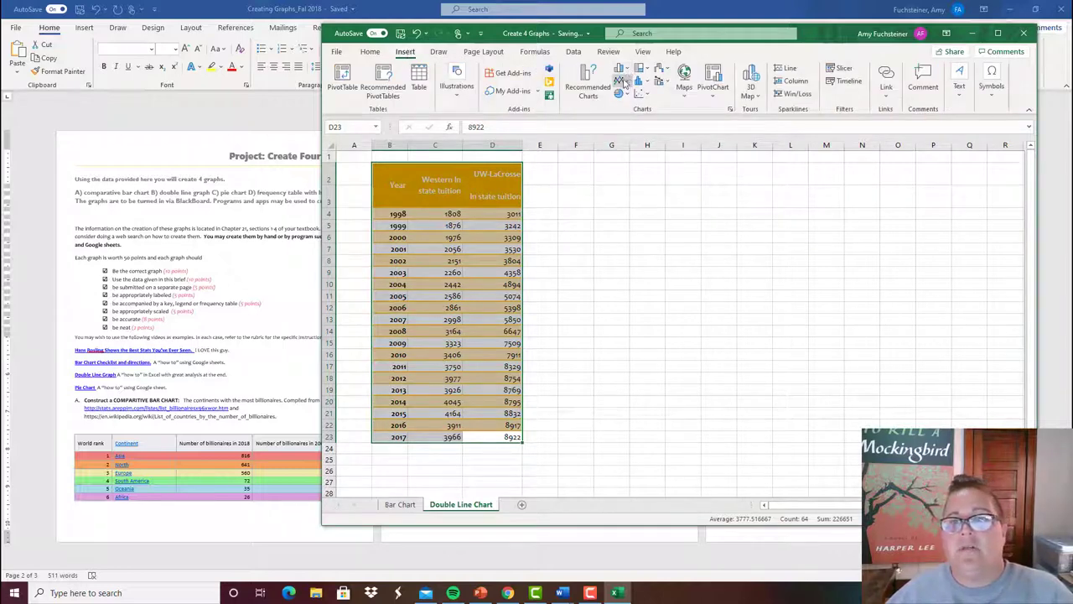
left_click(625, 81)
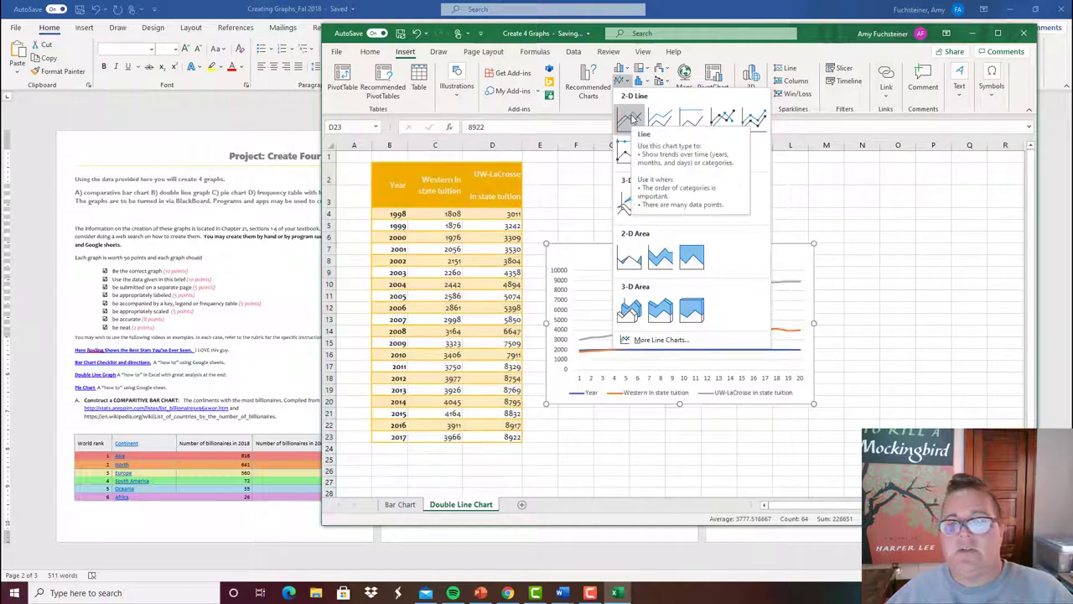
left_click(631, 118)
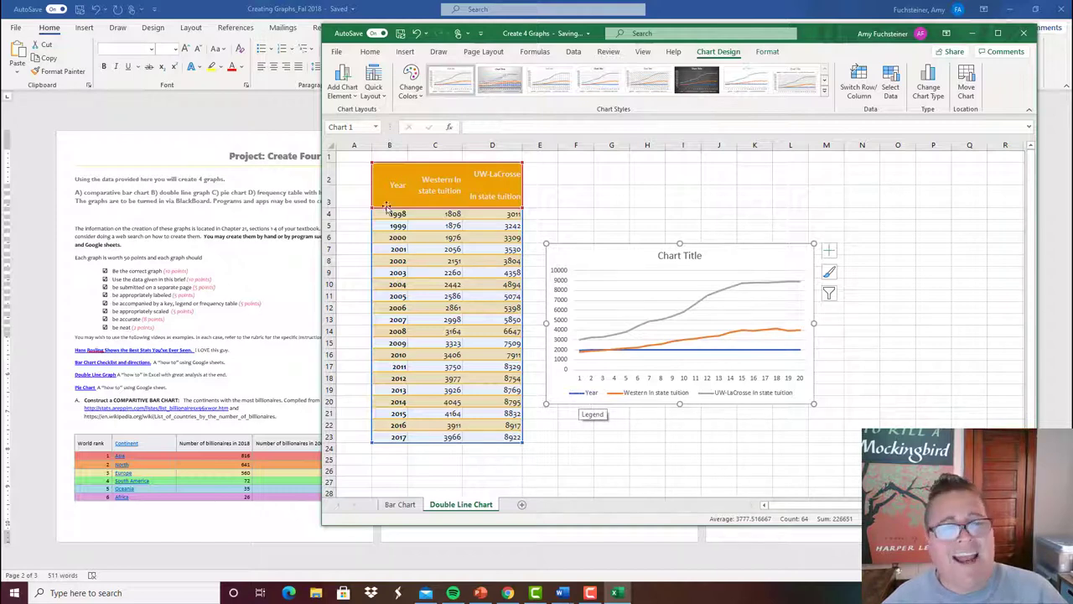
- Delete the Year series from the line chart, keeping only the two tuition lines
left_click(645, 470)
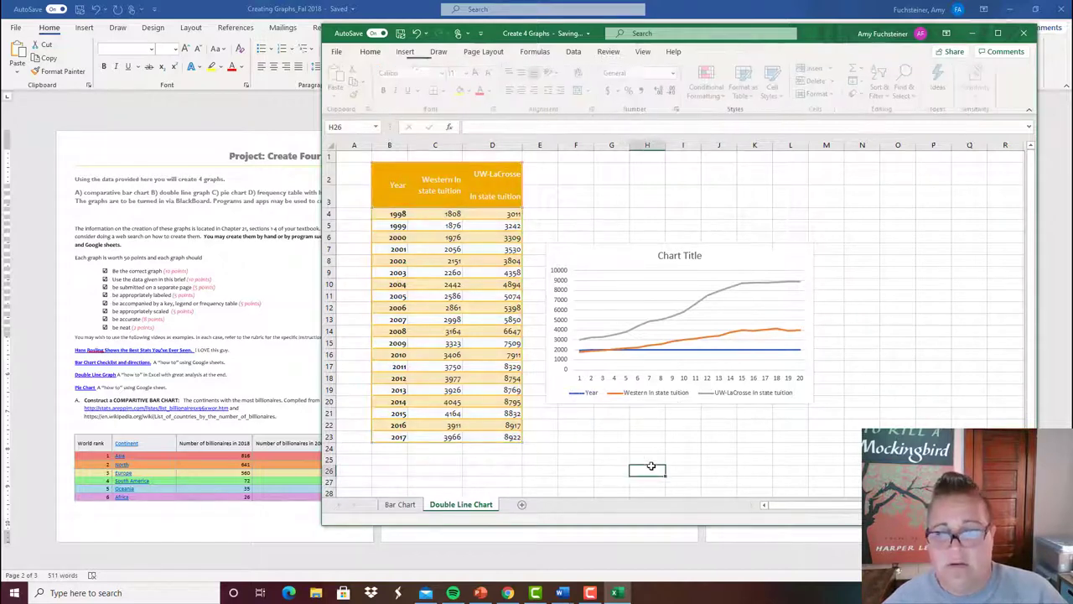
left_click(768, 353)
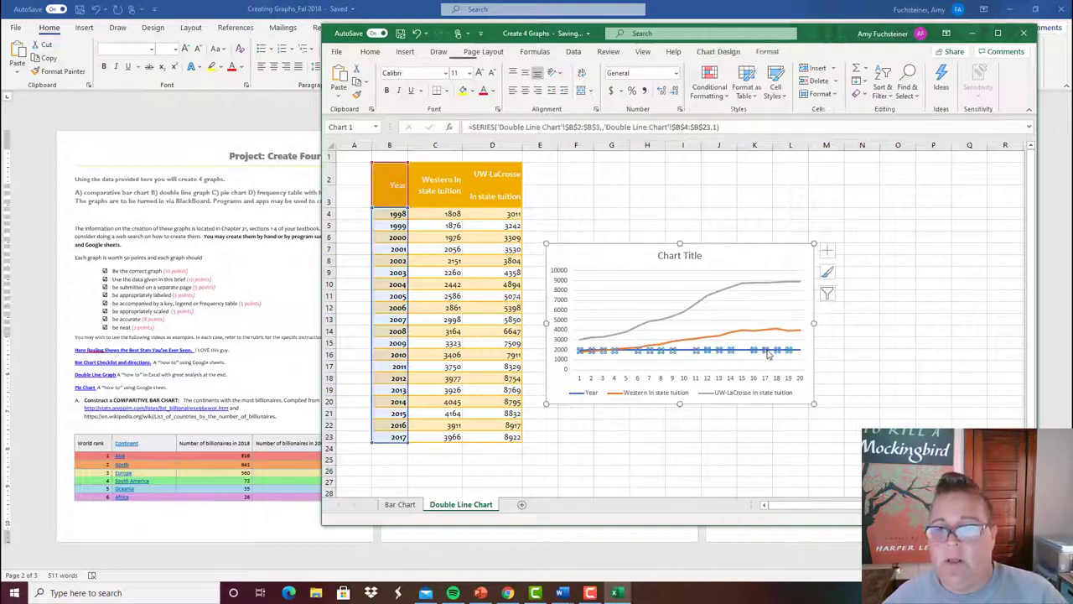
left_click(585, 395)
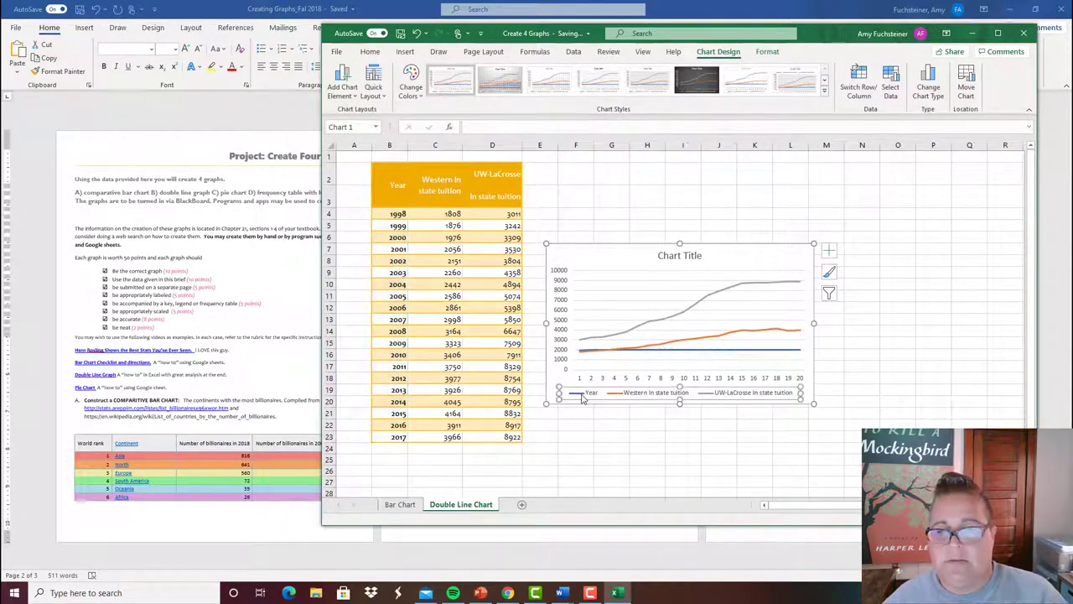
left_click(706, 351)
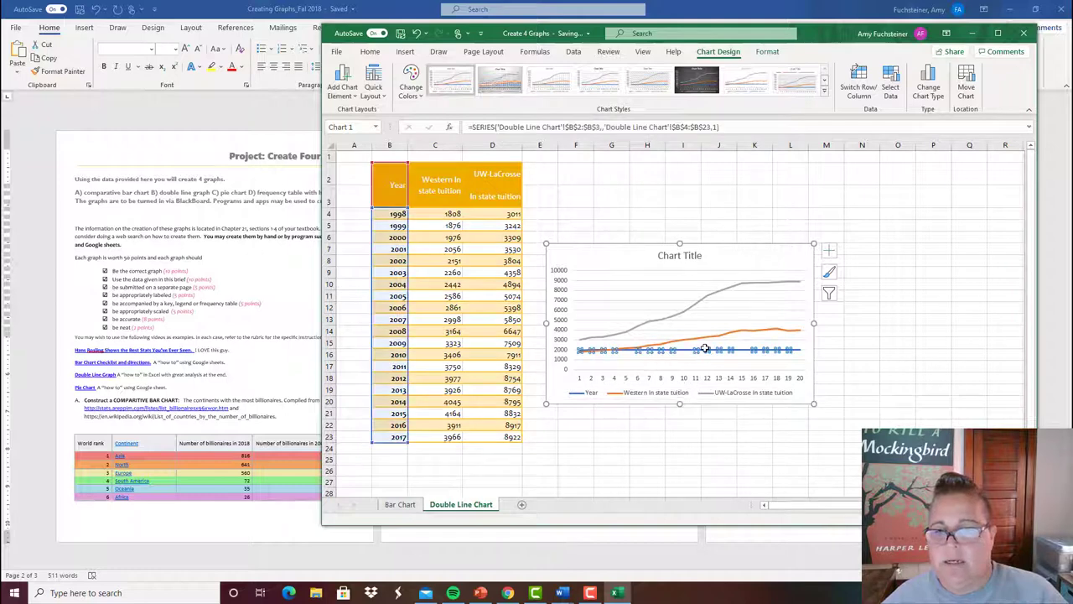
right_click(706, 351)
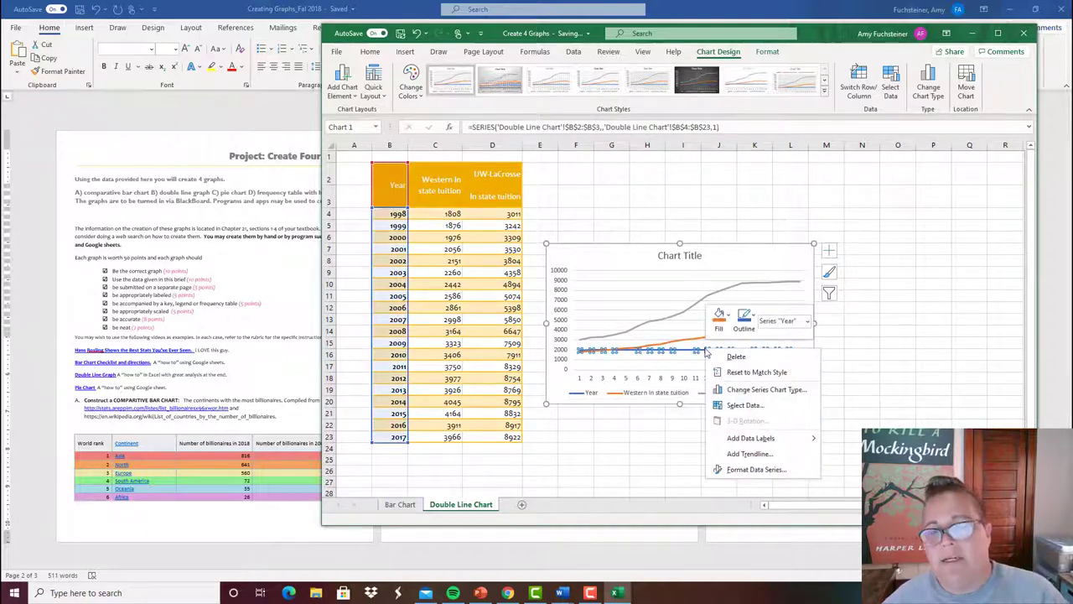
left_click(734, 357)
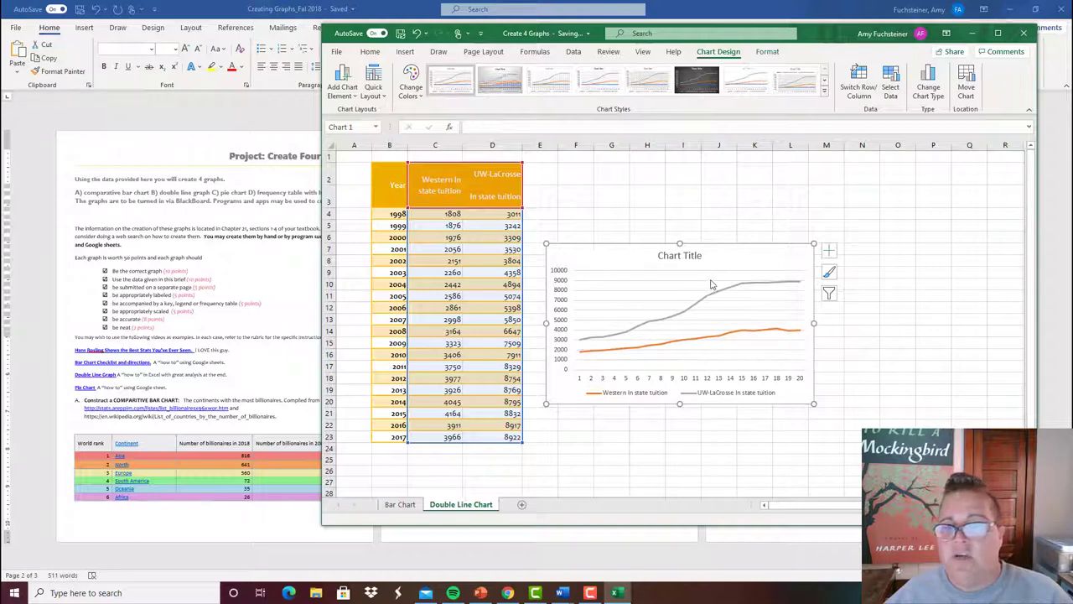
- Replace the line chart's placeholder title with "Comparison of Tuition for UWL and WTC"
mouse_move(788, 286)
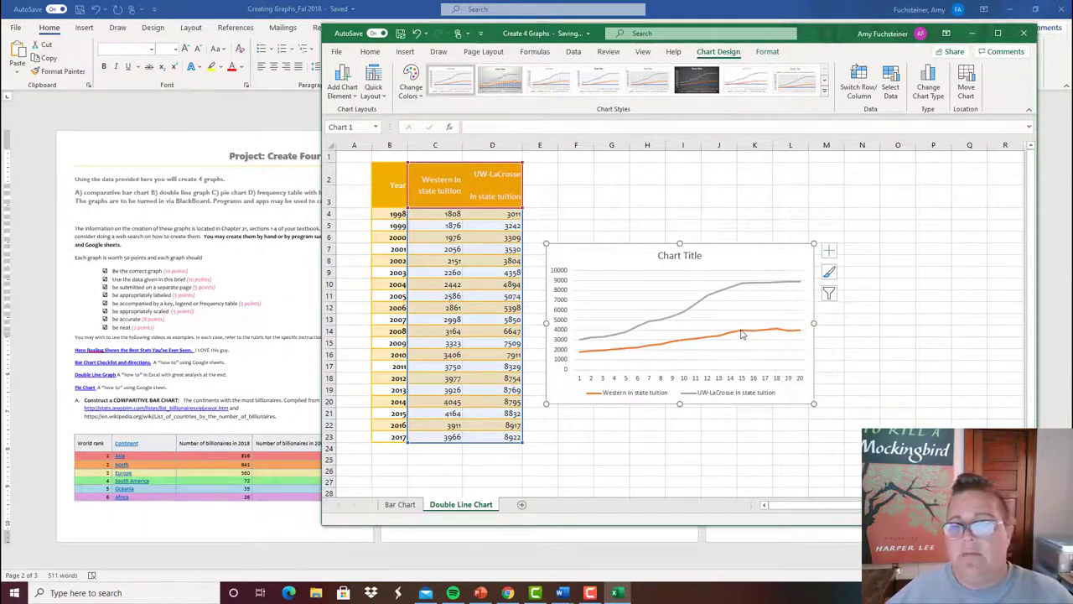
left_click(684, 256)
left_click(659, 256)
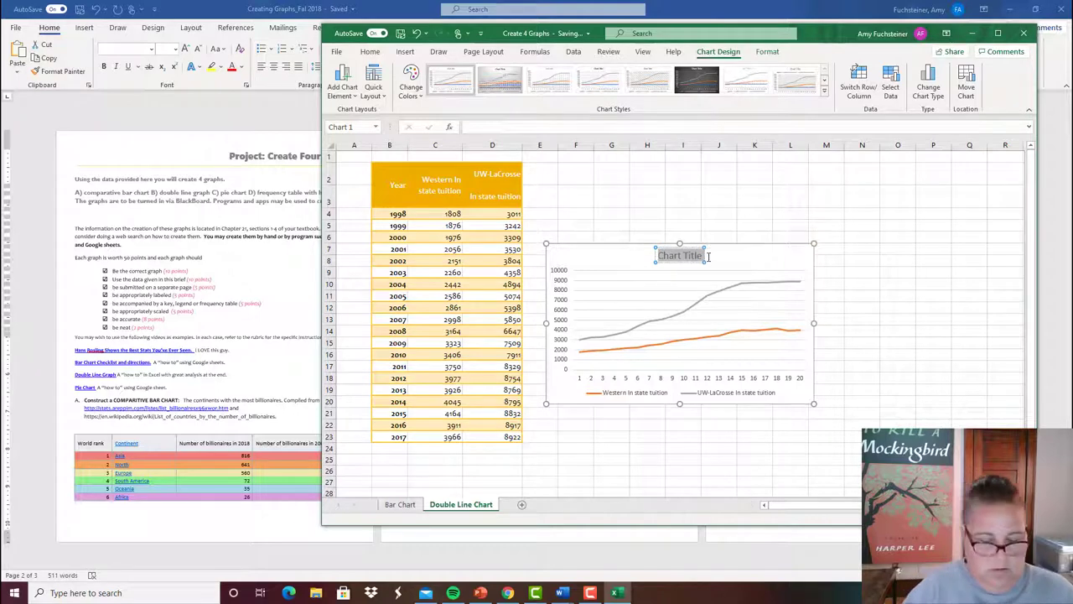
type("Comapri")
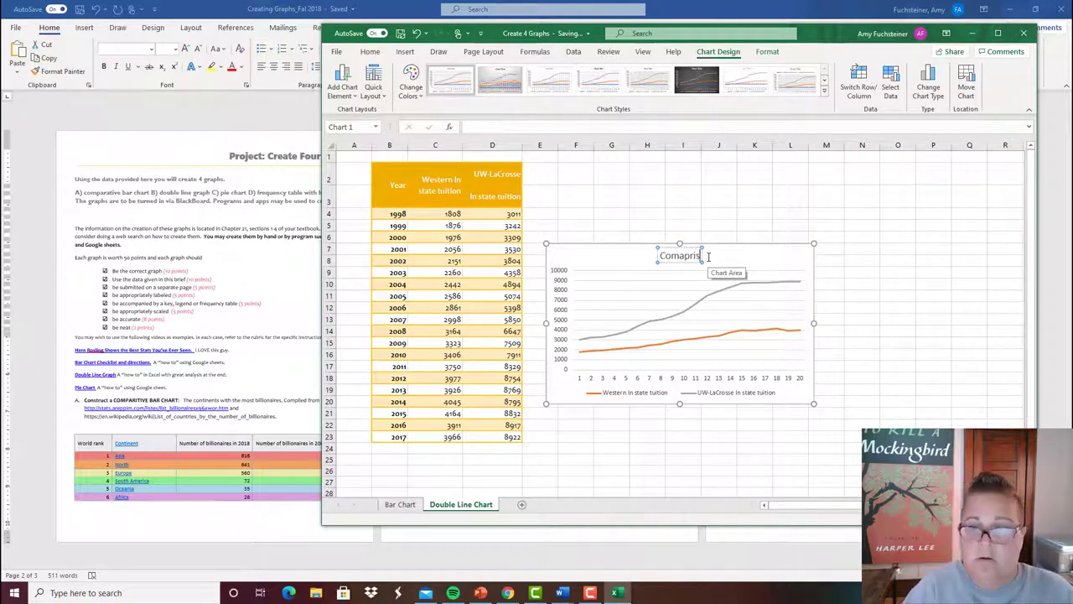
type("s")
key("BackSpace")
key("BackSpace")
key("BackSpace")
key("BackSpace")
key("BackSpace")
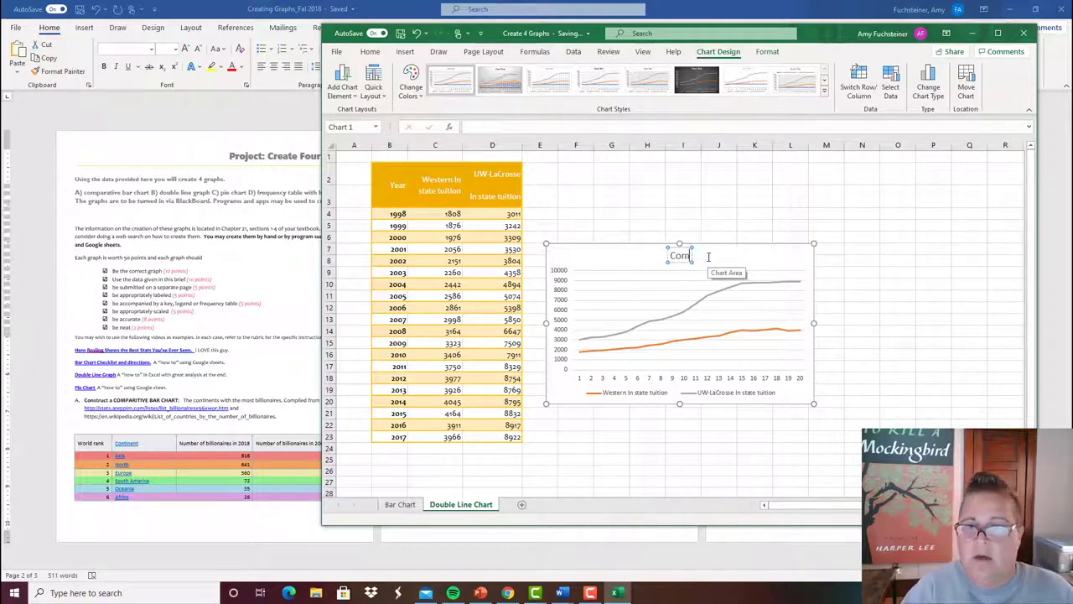
type("parison of")
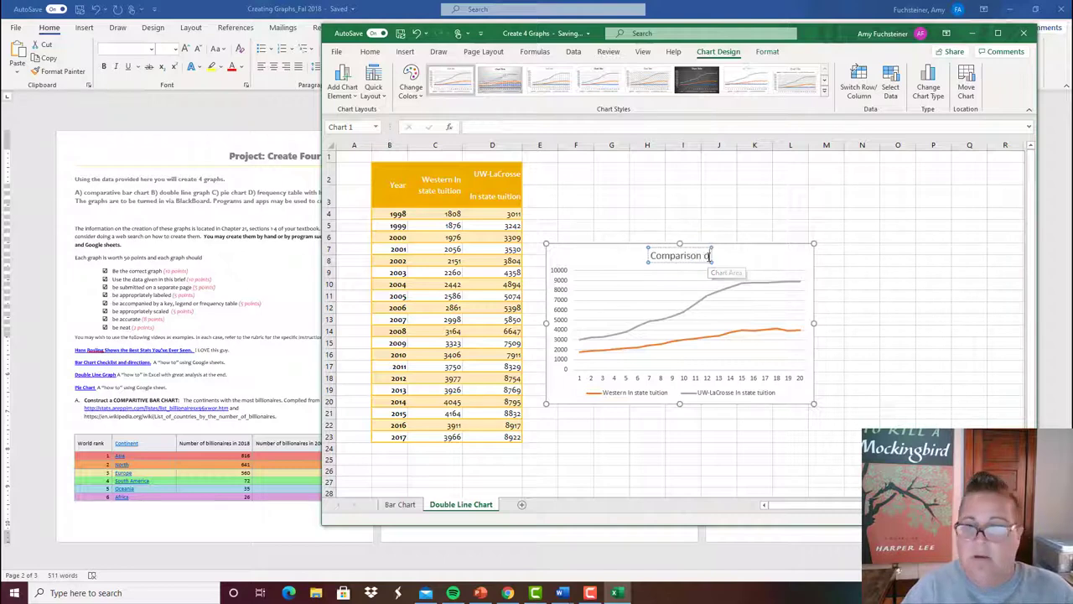
type(" T")
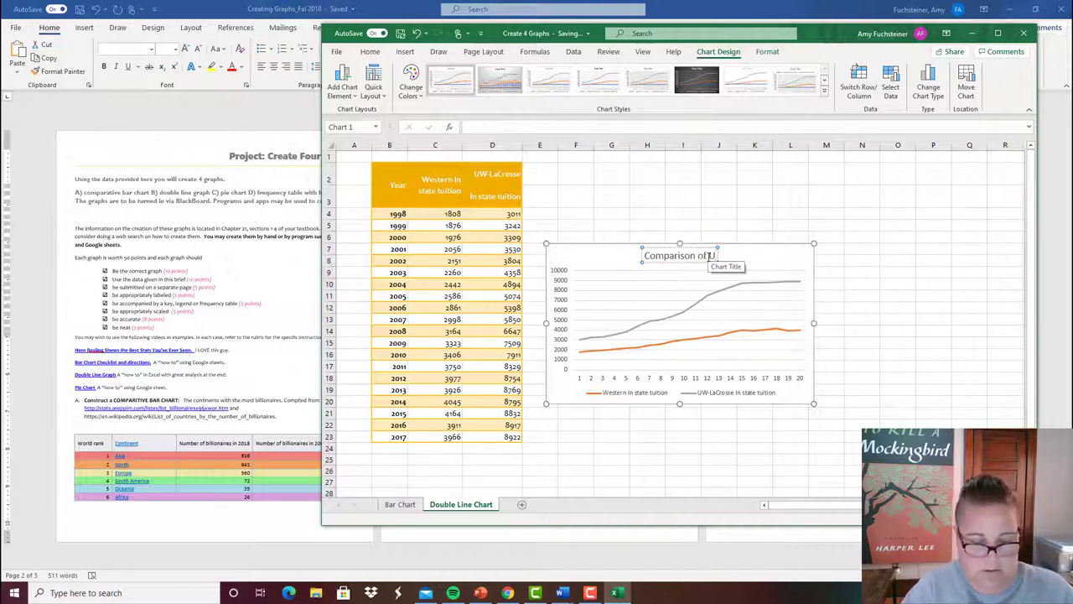
key("BackSpace")
type("Tui")
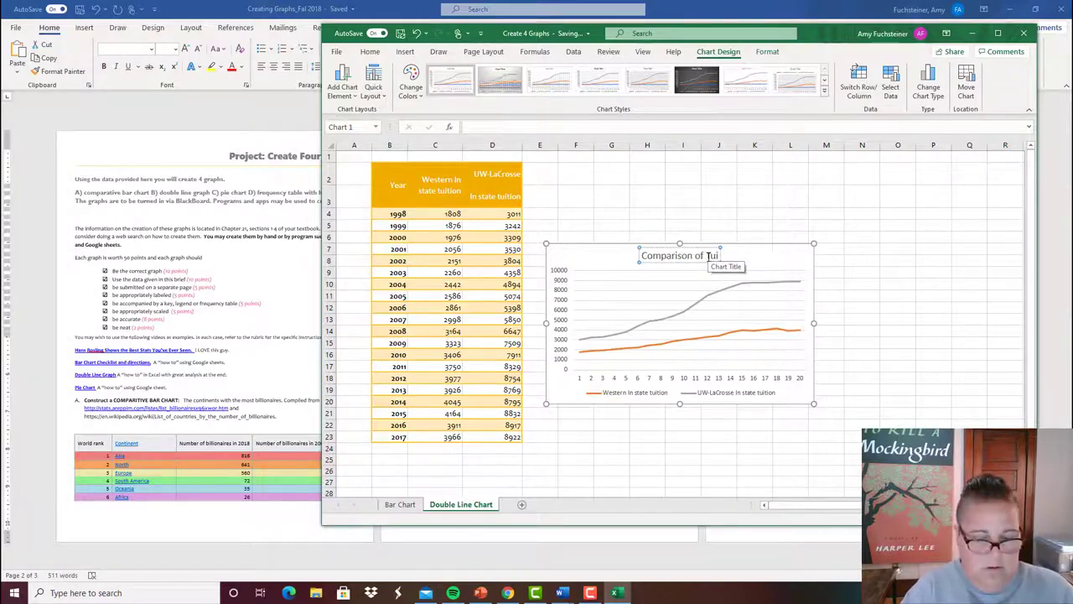
type("tion for")
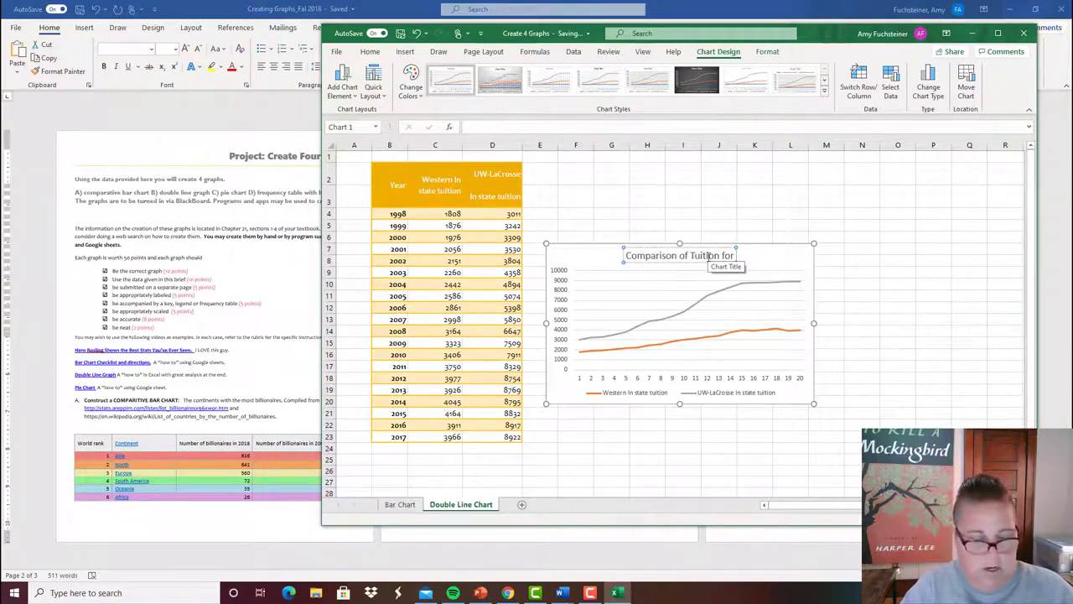
type(" UWL an")
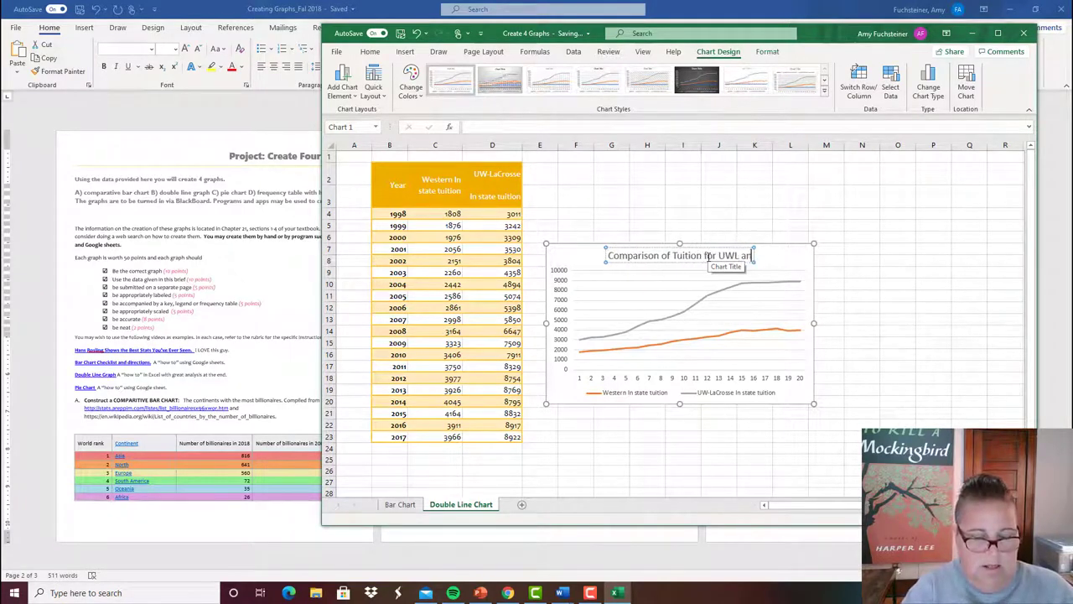
type("d WTC")
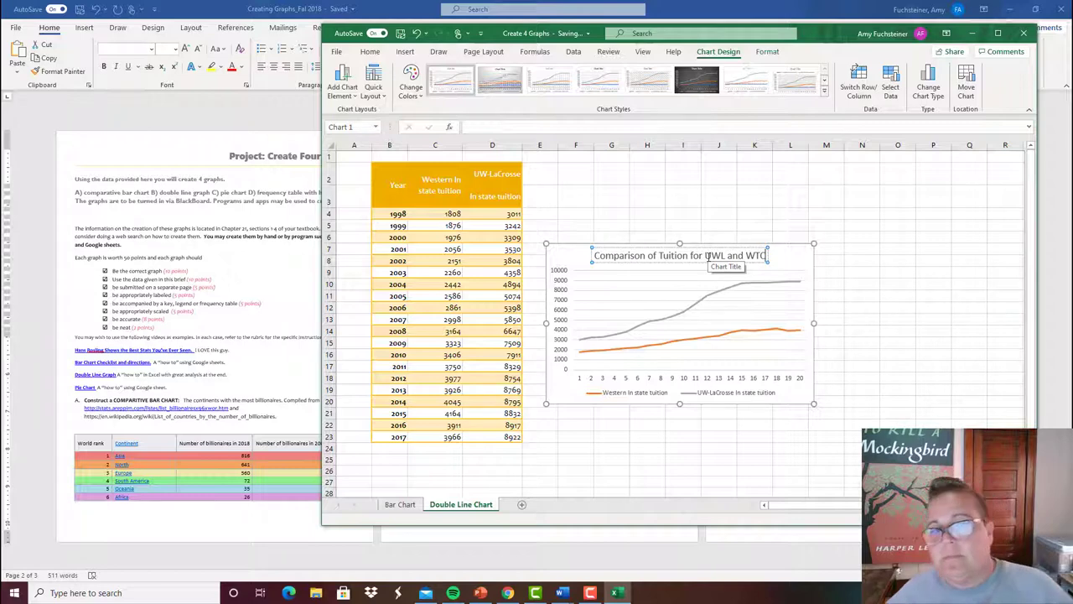
left_click(793, 308)
left_click(855, 413)
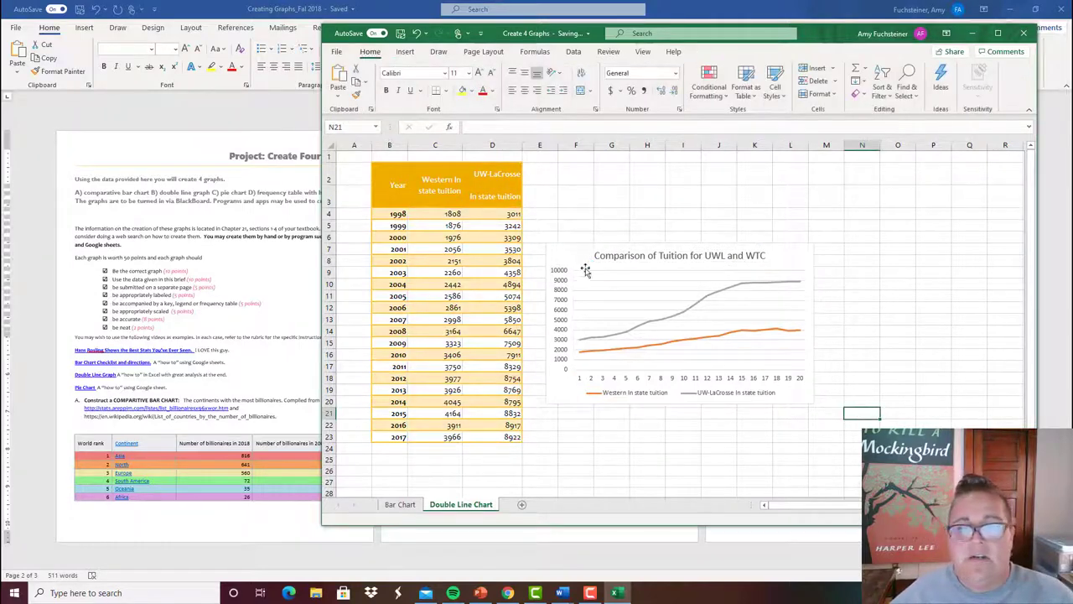
- Add axis titles to the tuition line chart and label the horizontal axis "Years"
left_click(785, 256)
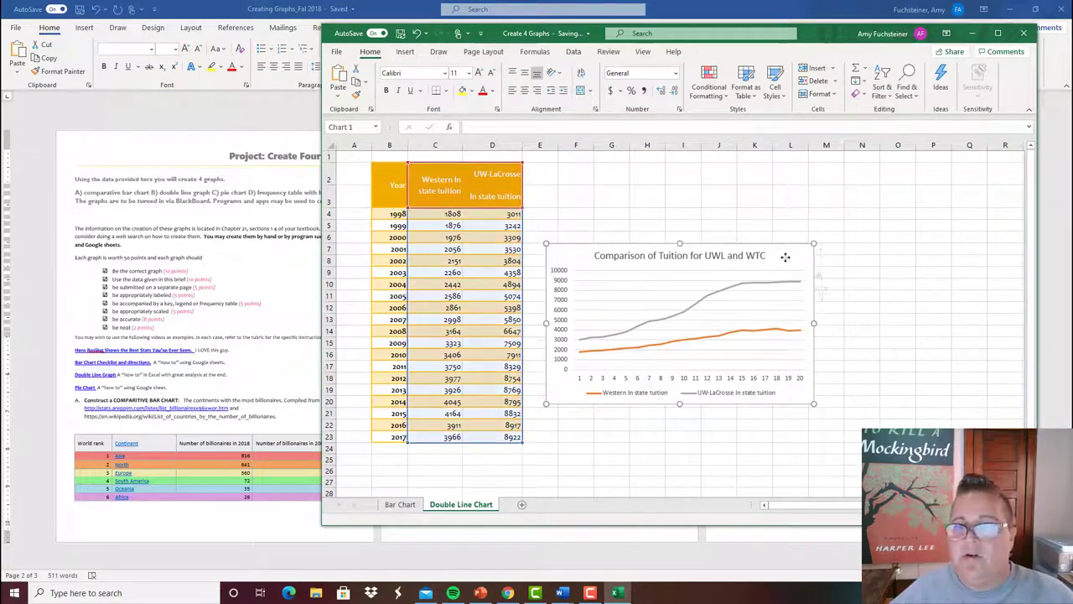
left_click(829, 253)
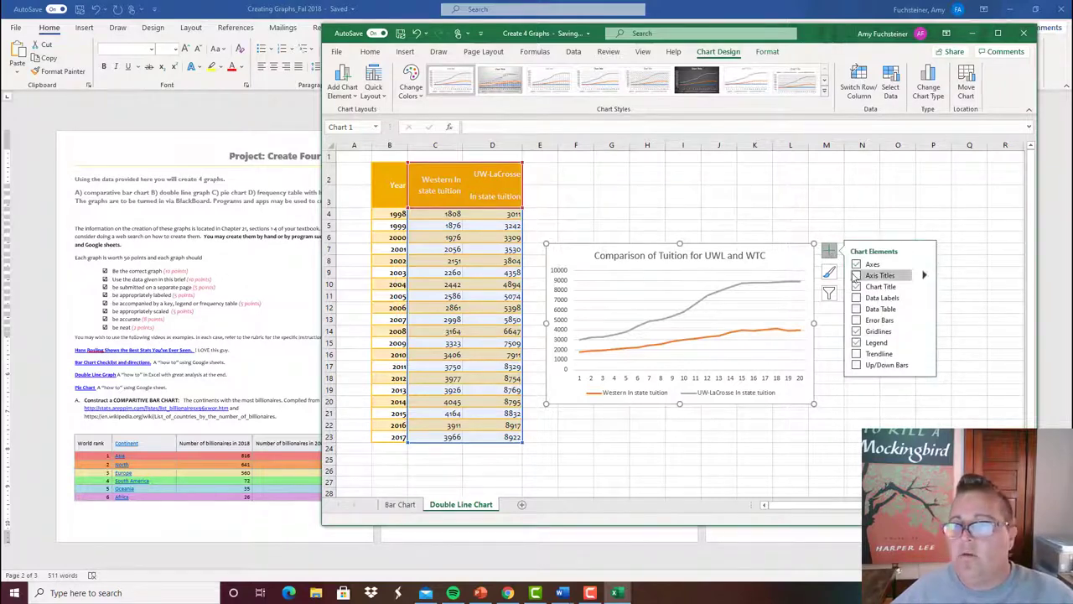
left_click(856, 275)
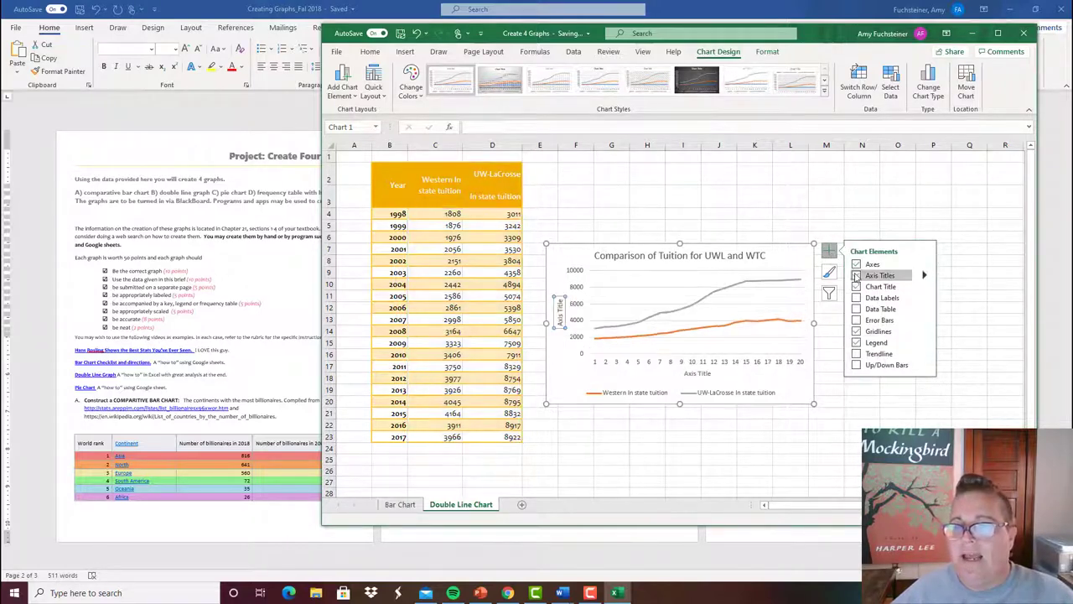
left_click(700, 373)
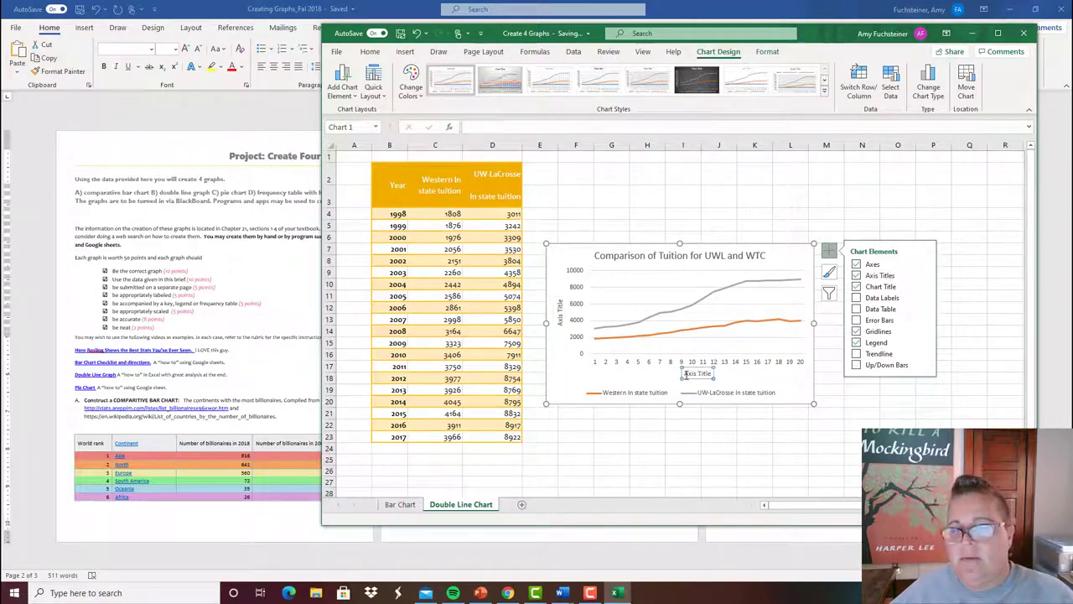
left_click_drag(686, 374, 715, 375)
type("Ye")
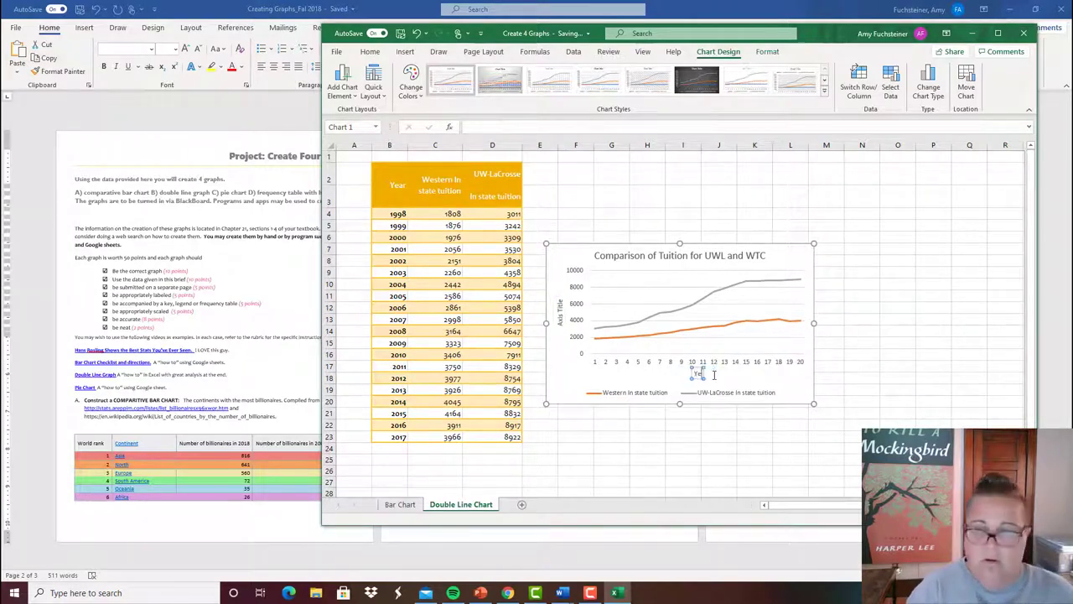
type("ars")
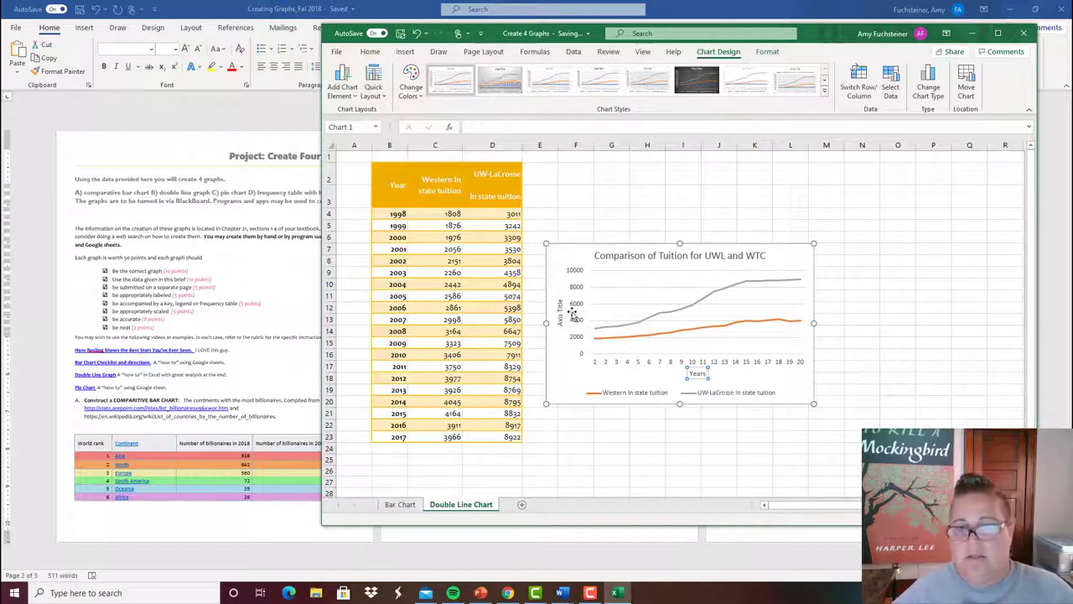
- Replace the vertical axis title placeholder with "Dollars"
left_click(562, 310)
left_click_drag(560, 299, 560, 327)
type("Dol")
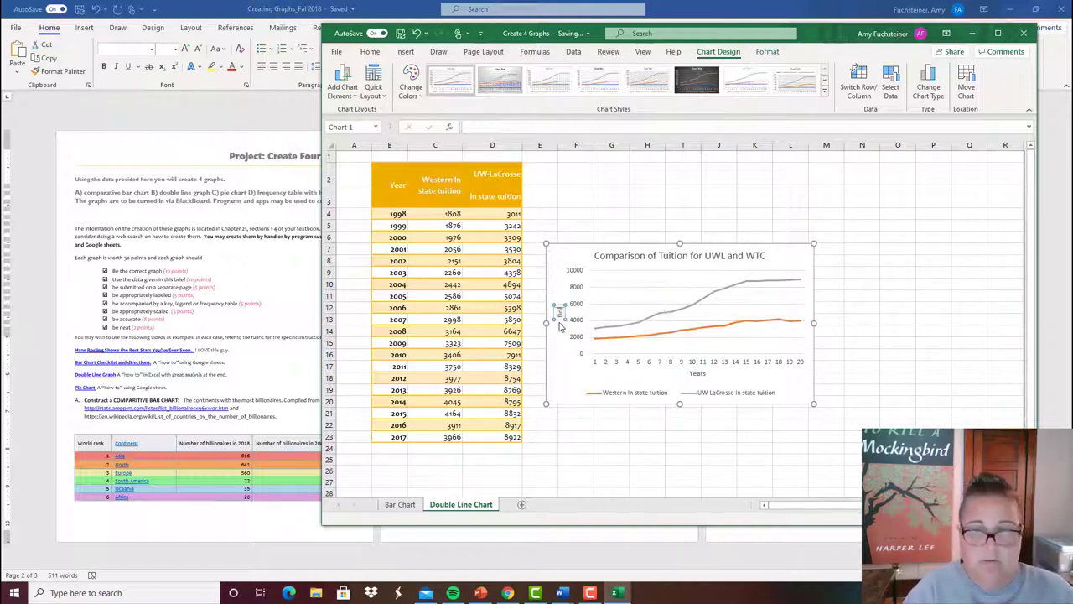
type("lars")
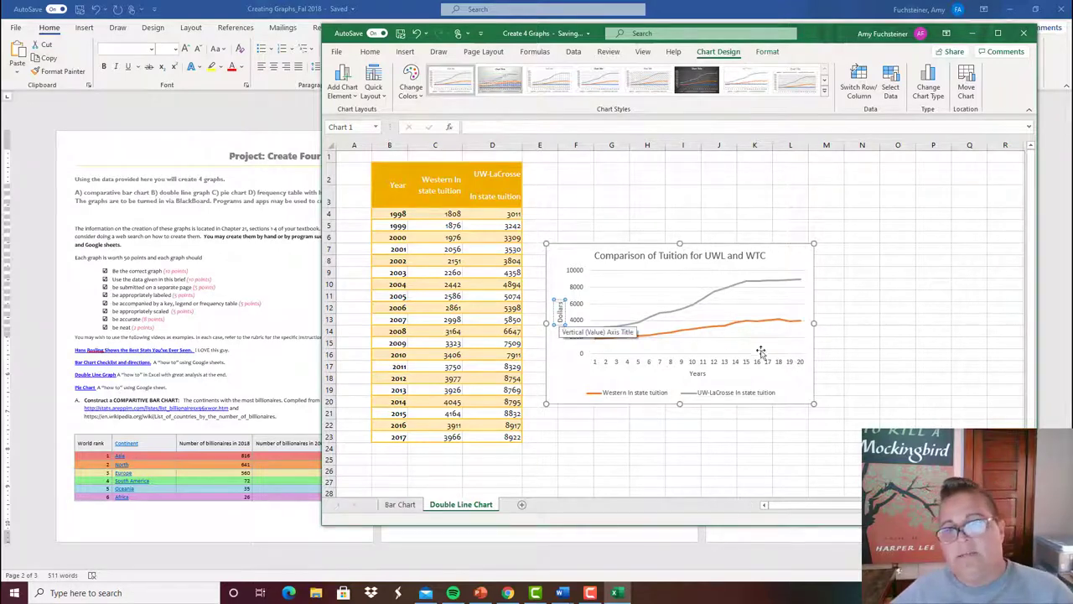
left_click(892, 332)
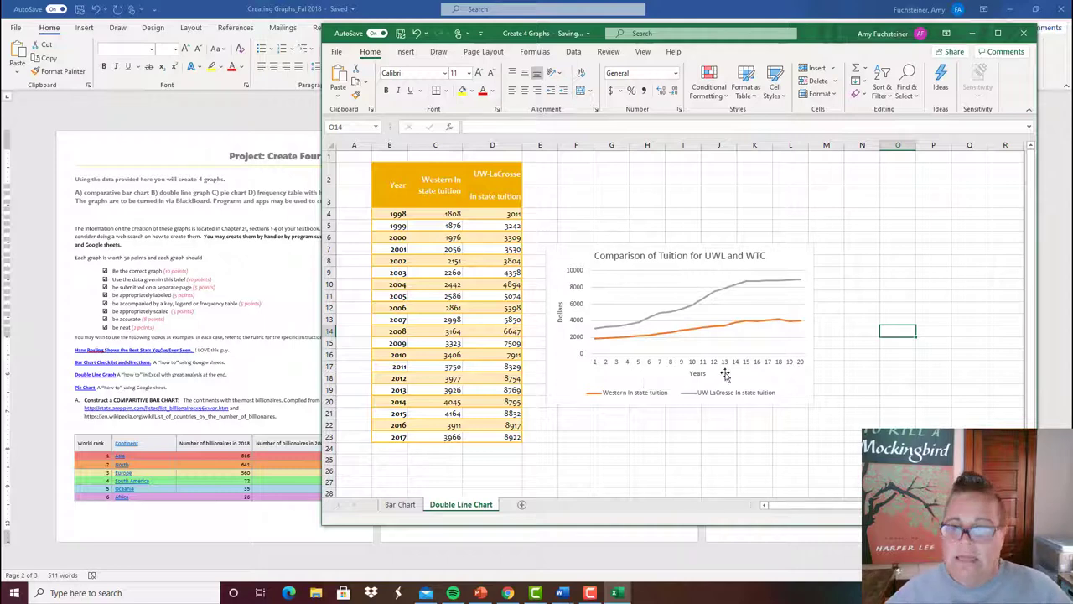
left_click(770, 366)
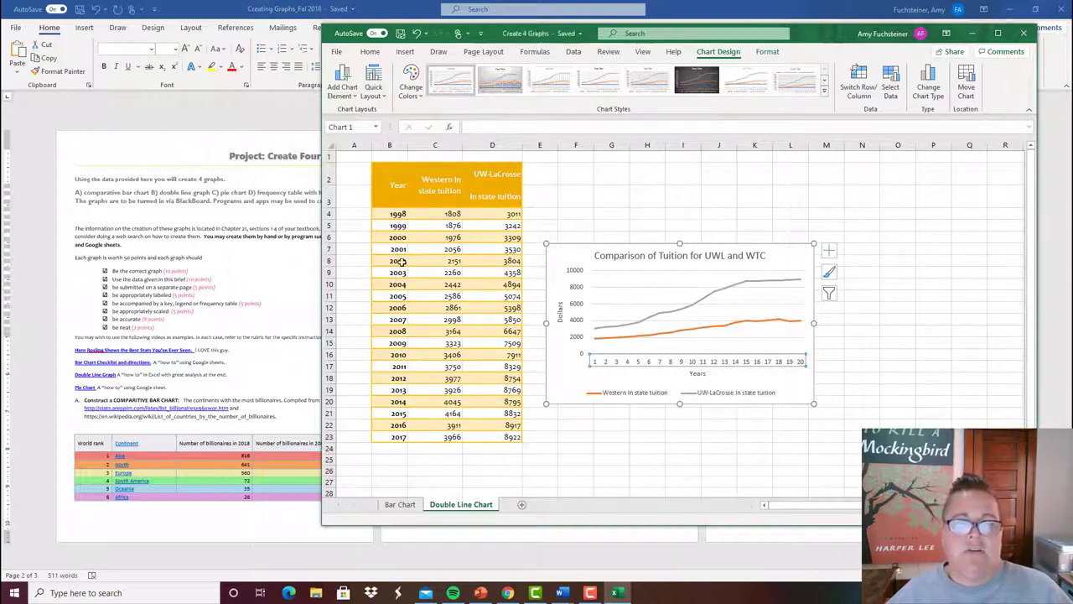
double_click(733, 364)
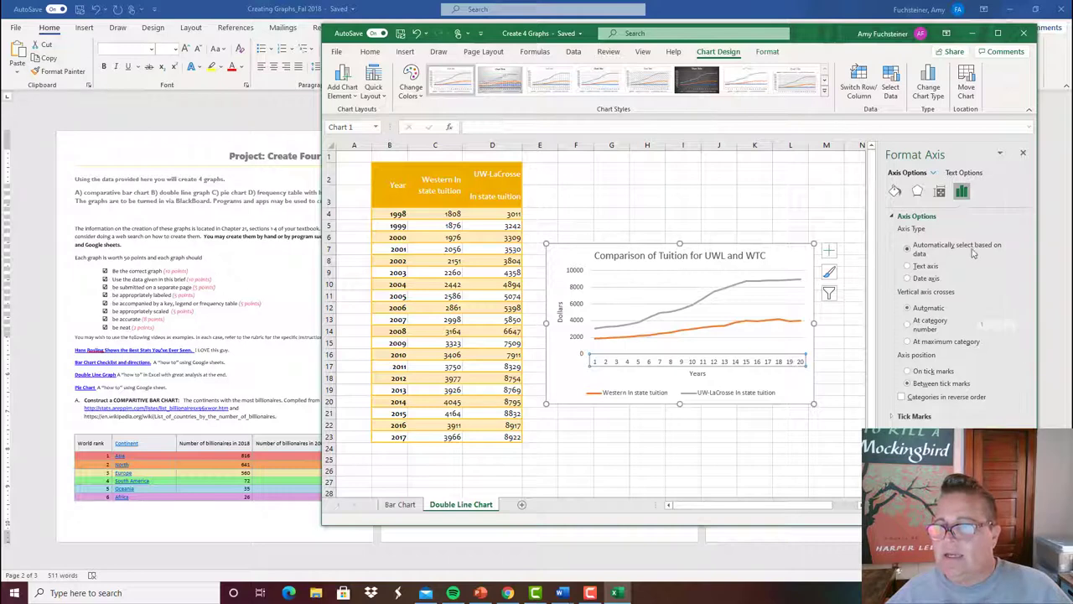
left_click(830, 294)
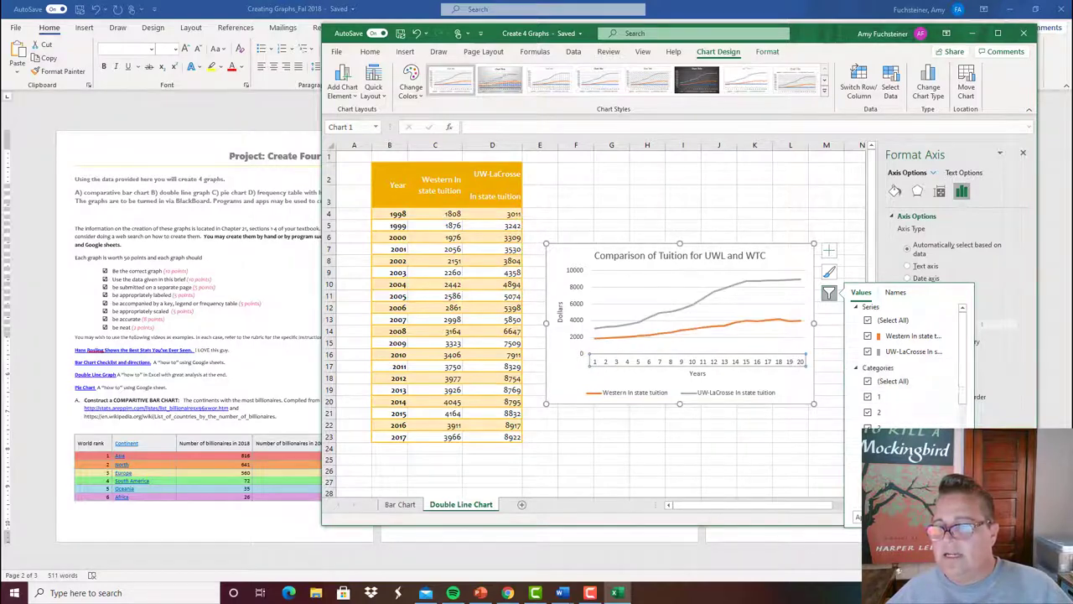
left_click(946, 517)
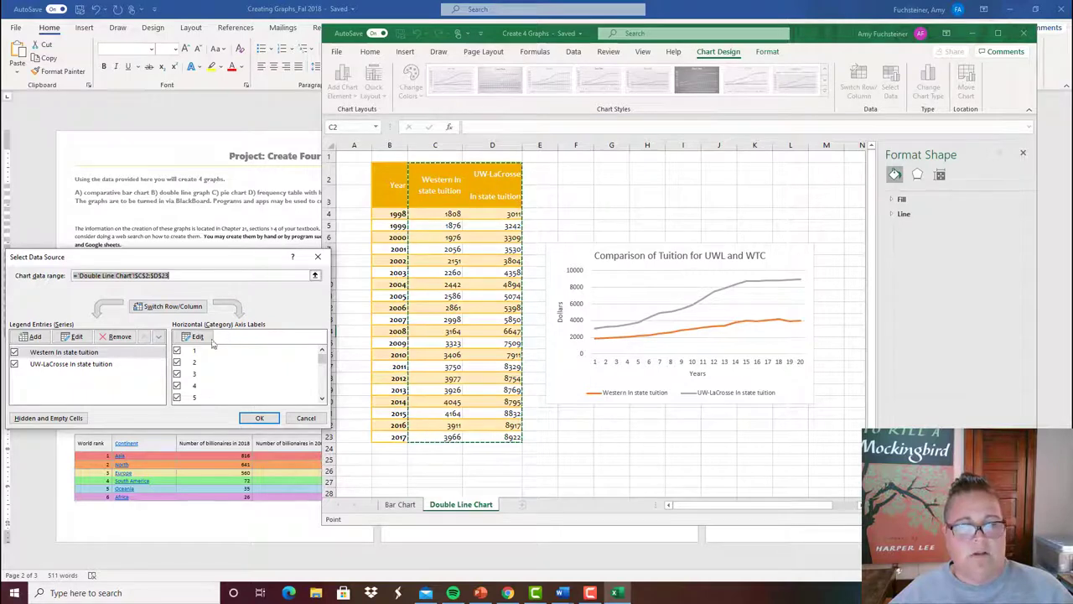
left_click(193, 335)
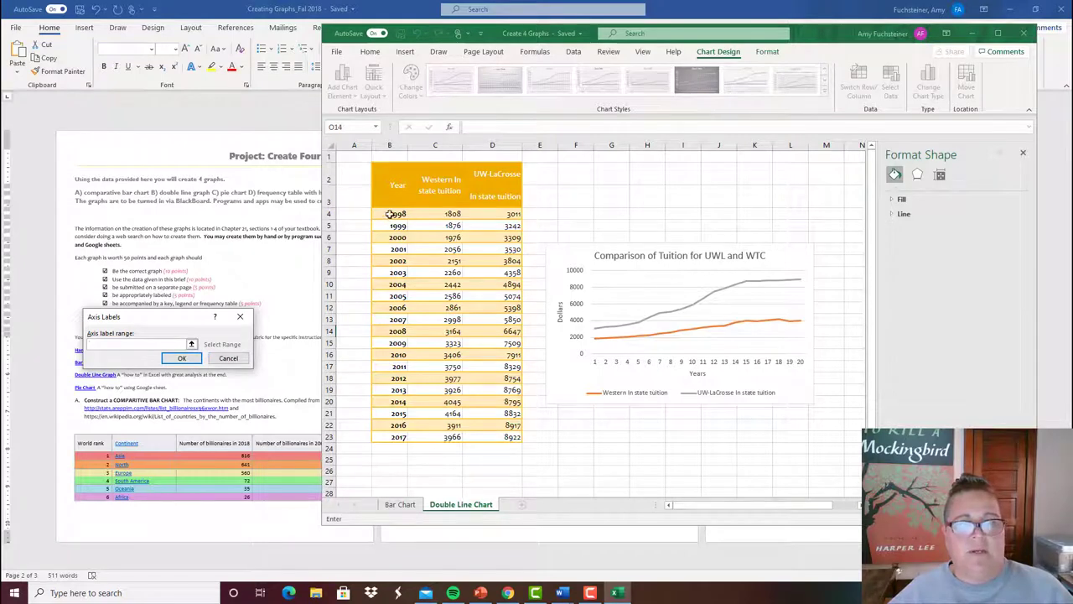
left_click_drag(390, 214, 394, 443)
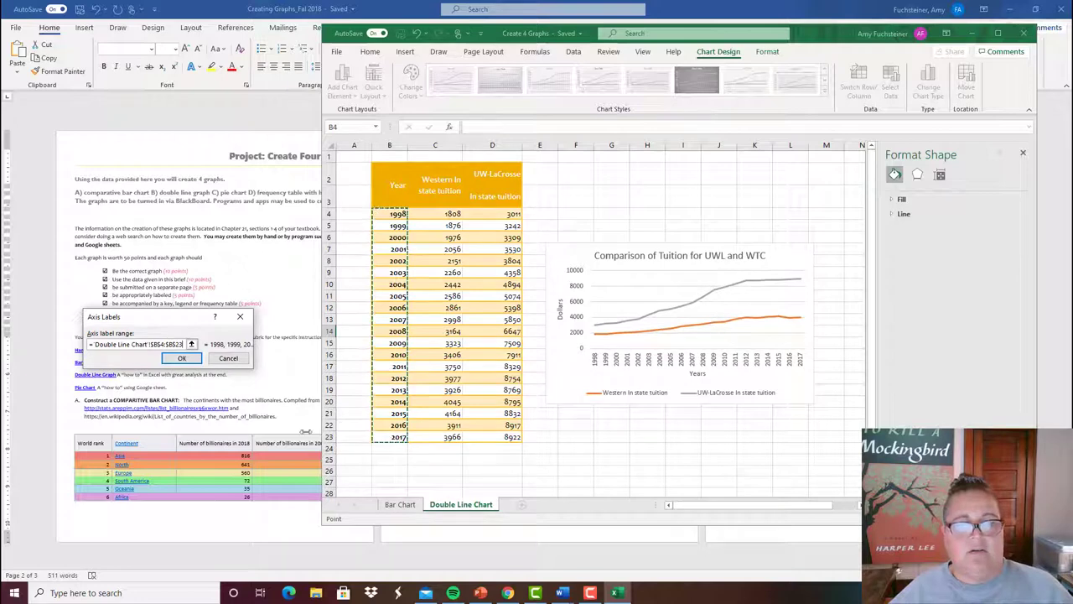
left_click(182, 358)
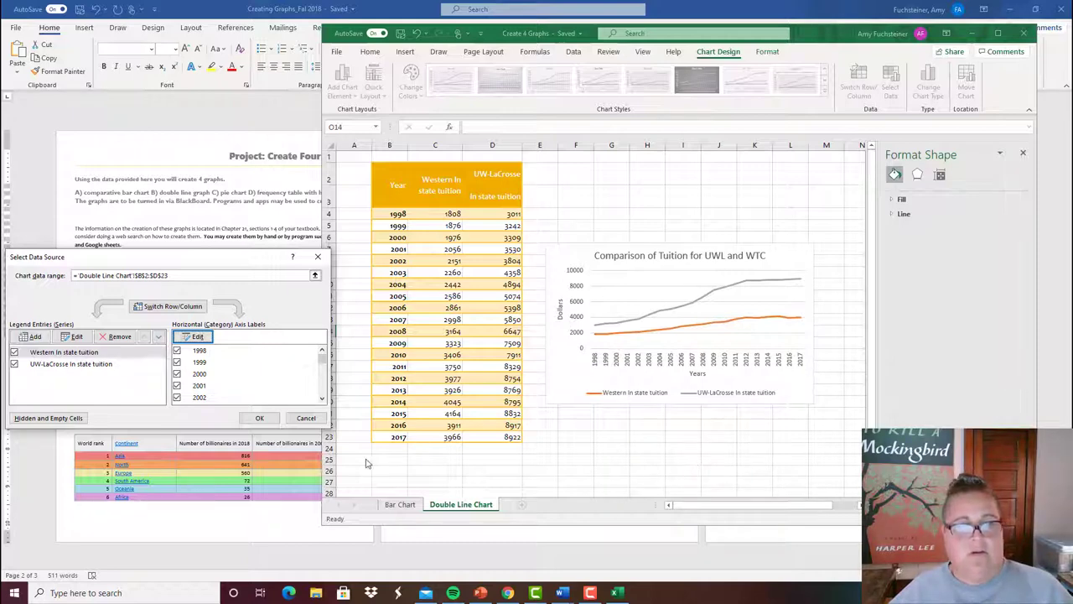
left_click(302, 419)
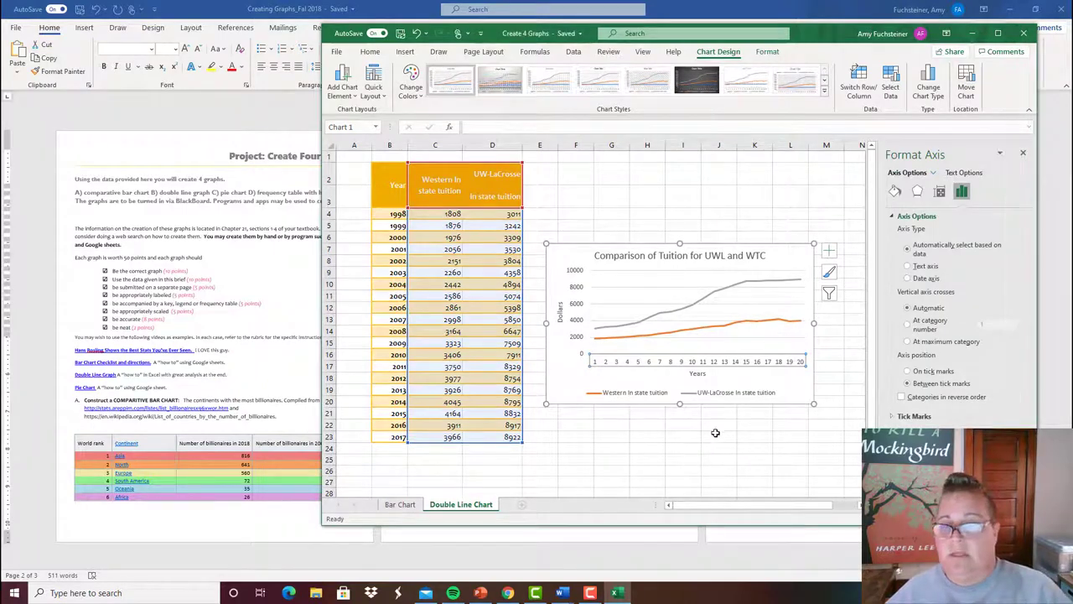
- Set the chart's horizontal axis labels to the years in B4:B23 of the tuition table
left_click(726, 366)
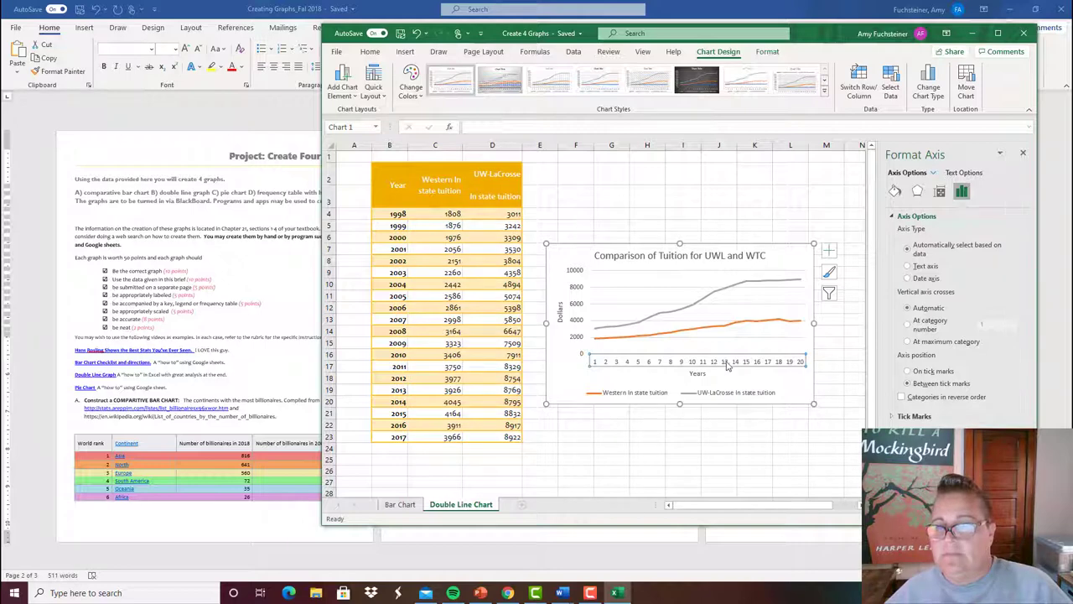
left_click(828, 295)
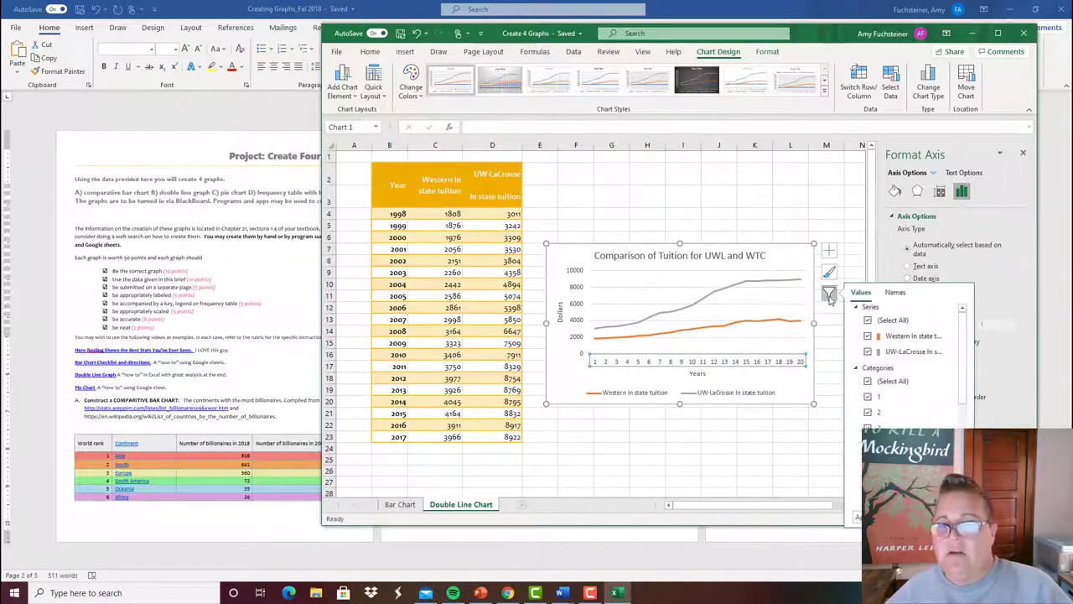
left_click(865, 370)
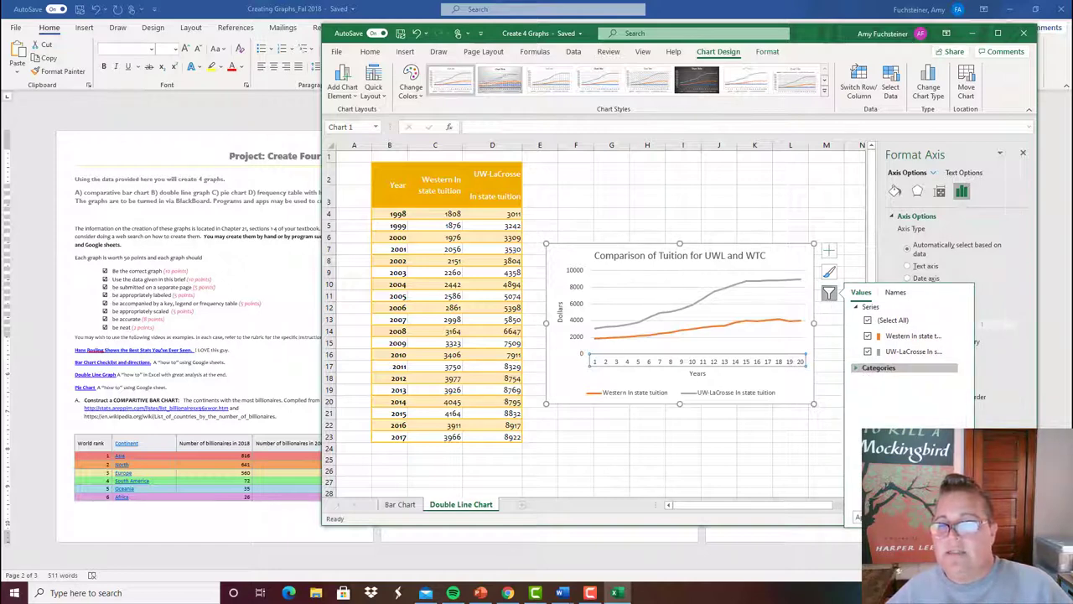
left_click(948, 517)
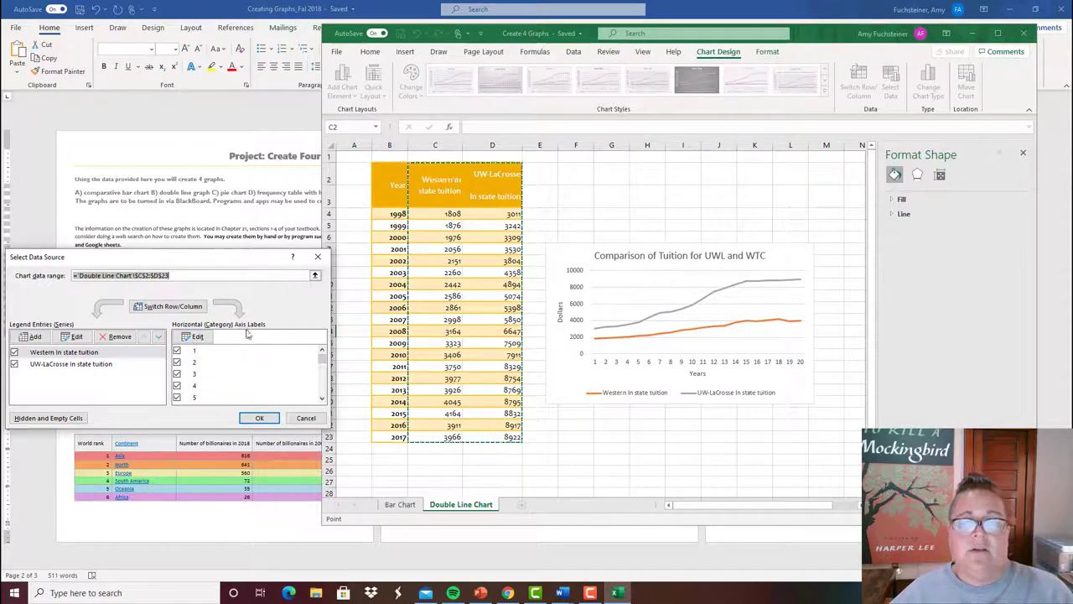
left_click(196, 337)
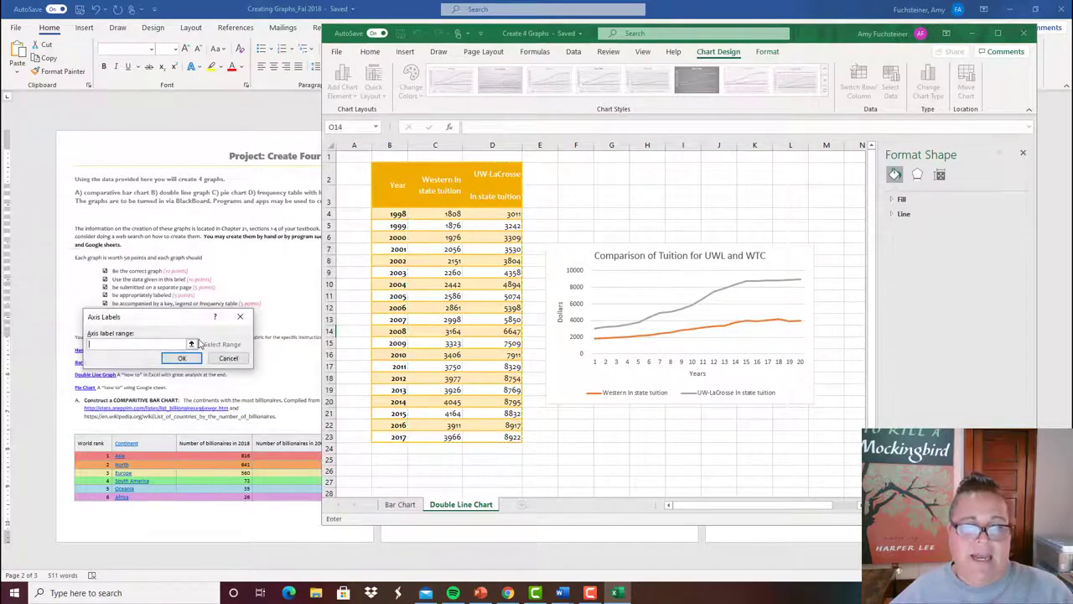
left_click(394, 213)
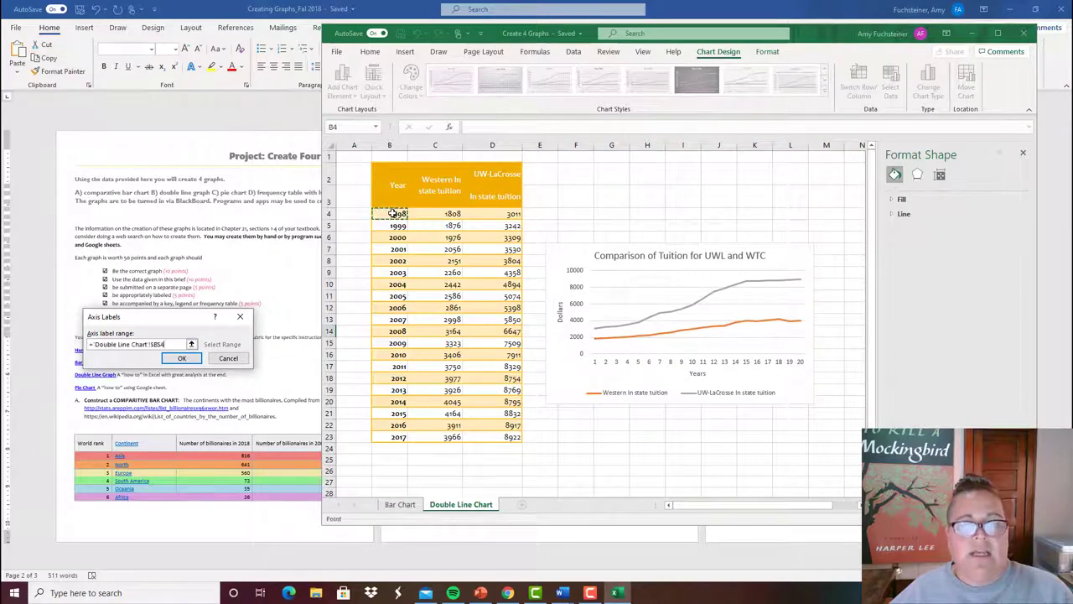
left_click_drag(394, 214, 384, 441)
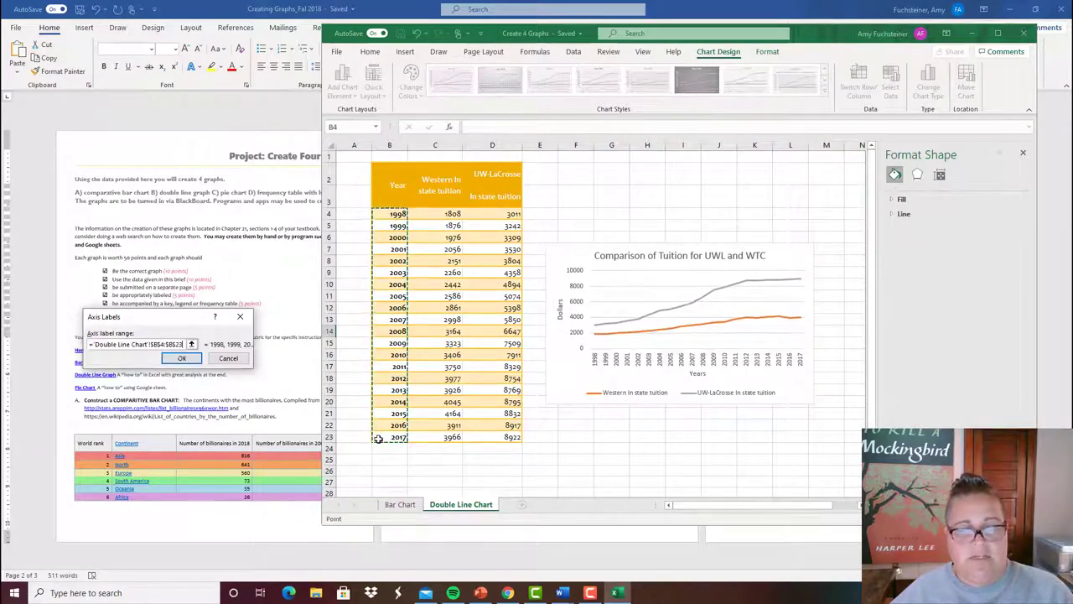
left_click(181, 358)
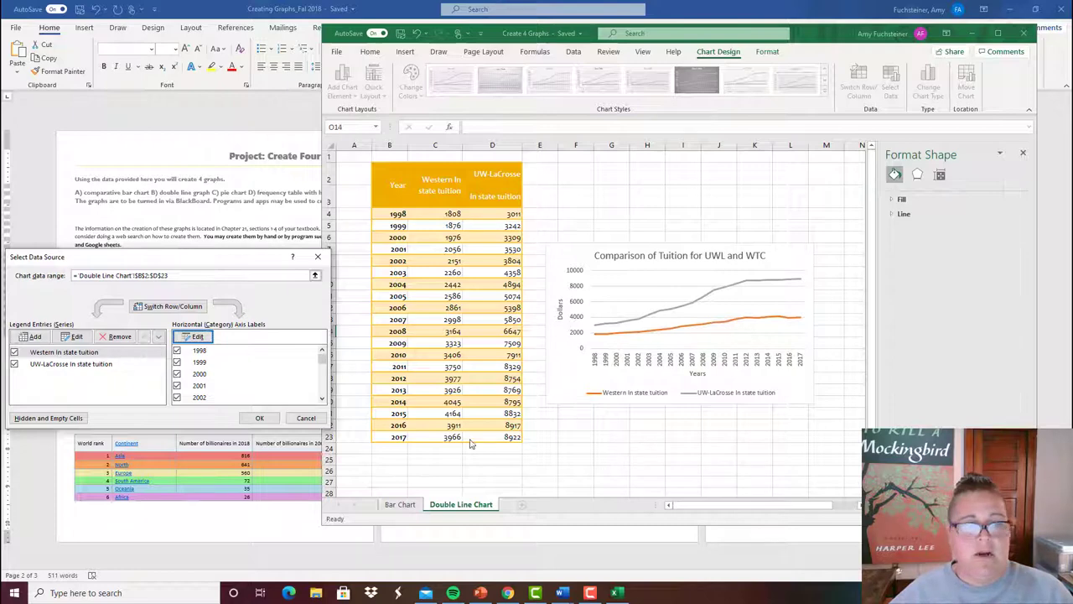
left_click(260, 419)
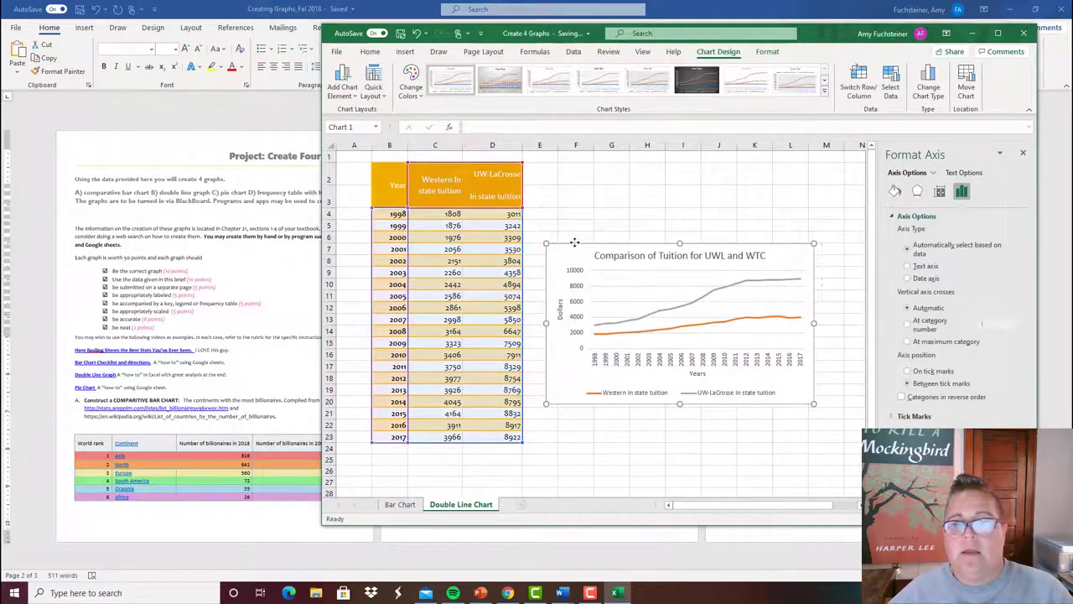
- Move the line chart over the tuition table and enlarge it to span about A2 to M24
left_click_drag(574, 248, 381, 163)
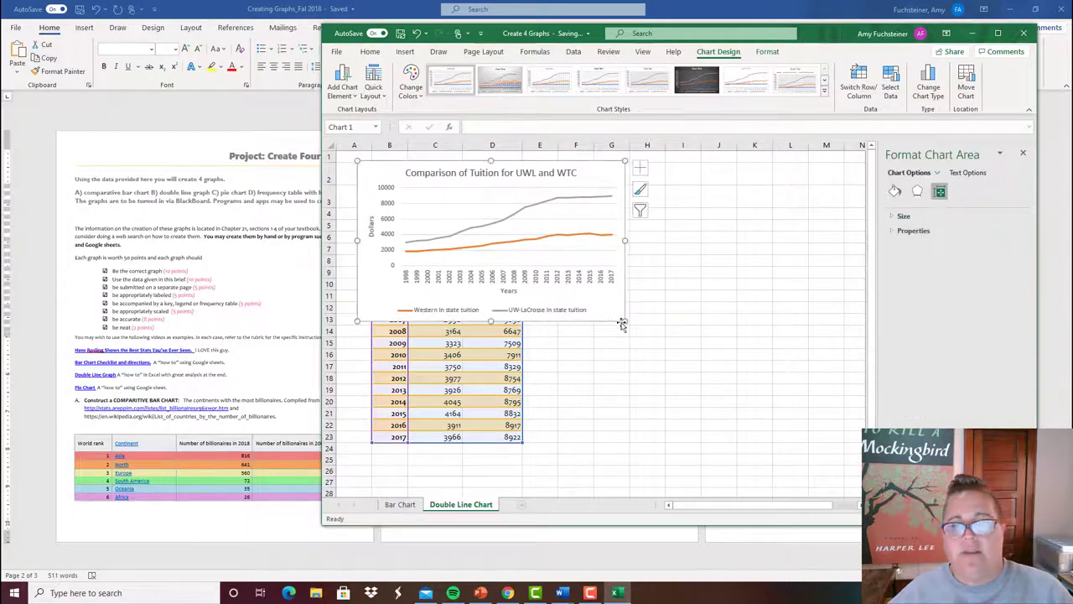
left_click_drag(624, 321, 844, 445)
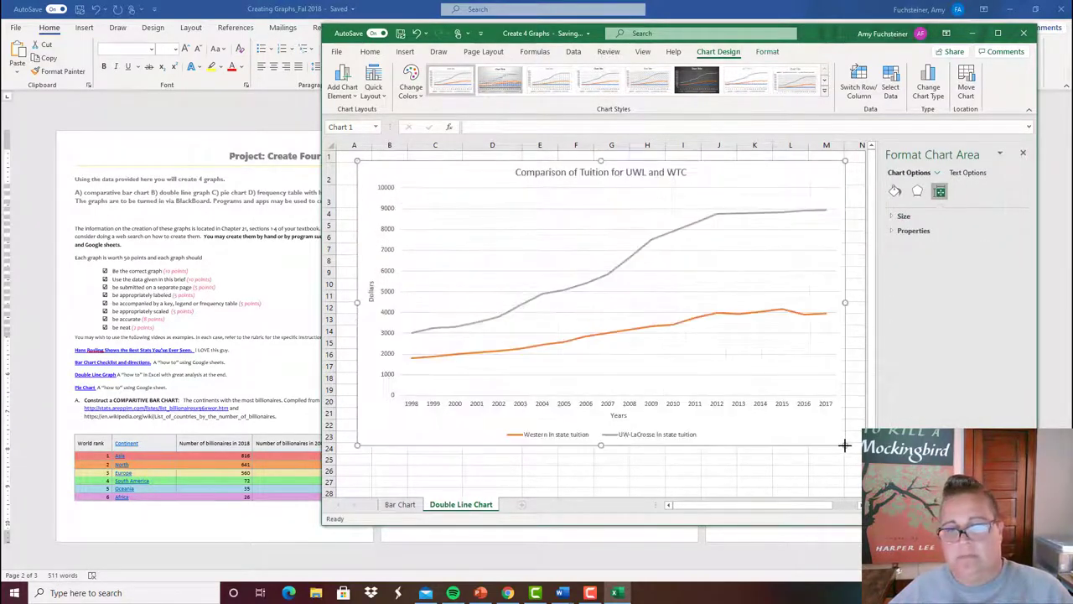
- Increase the font size of both axis titles, "Years" and "Dollars", to 14 pt
left_click(618, 416)
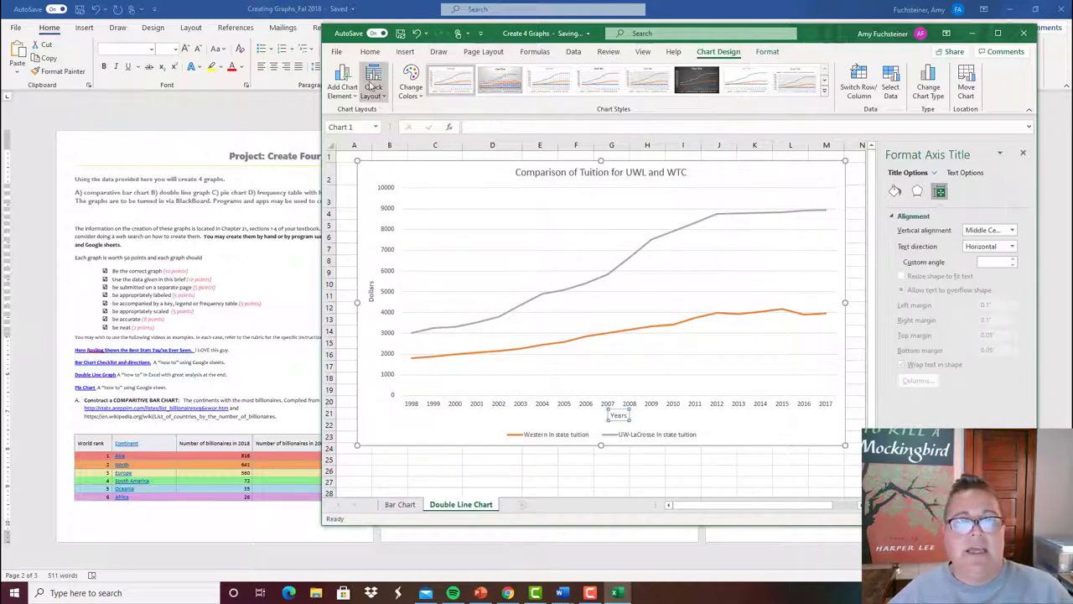
left_click(369, 51)
left_click(478, 74)
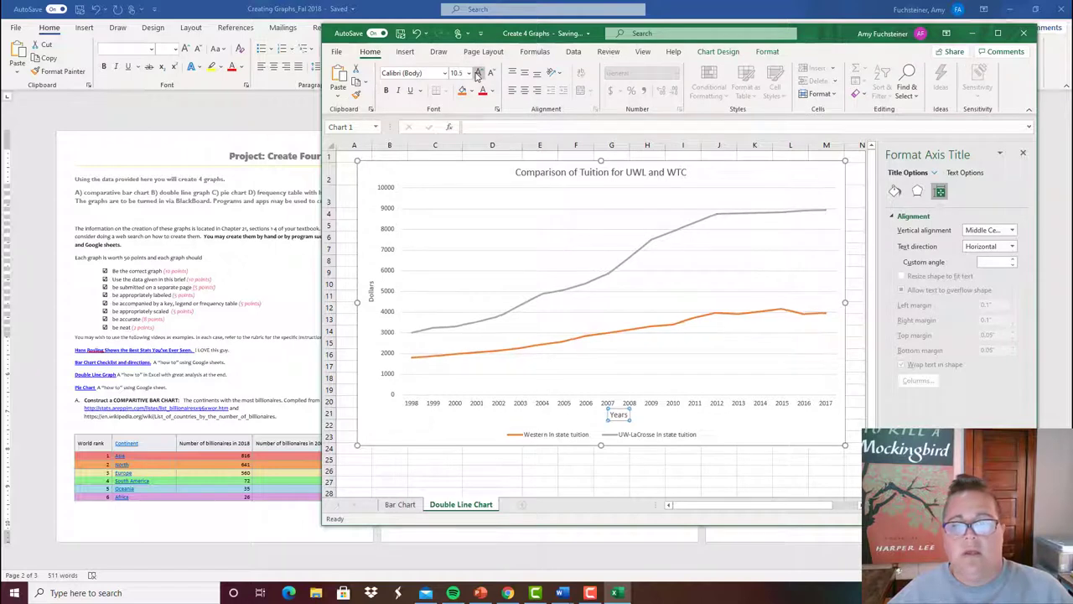
left_click(478, 74)
left_click(478, 74)
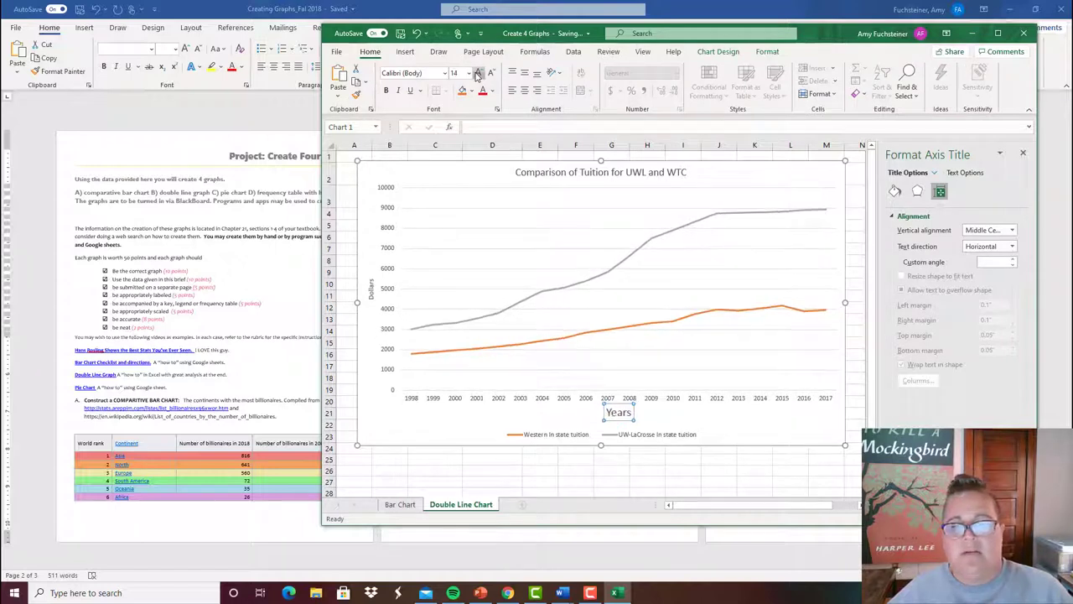
left_click(372, 294)
left_click(479, 73)
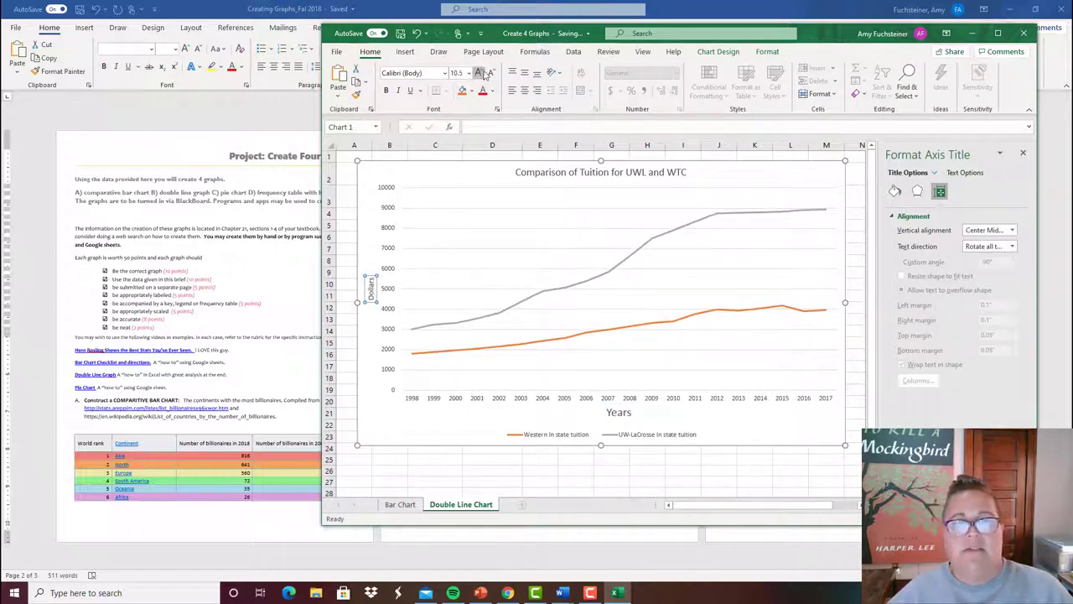
left_click(479, 73)
left_click(479, 73)
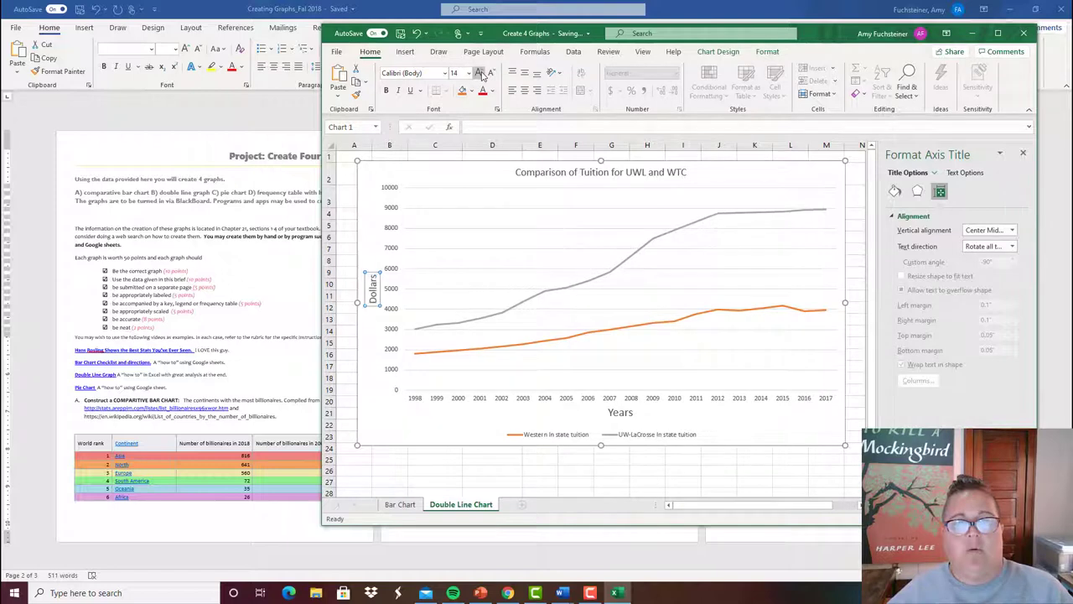
- Increase the font size of the chart title "Comparison of Tuition for UWL and WTC" to 28 pt
left_click(584, 174)
left_click(479, 73)
left_click(479, 73)
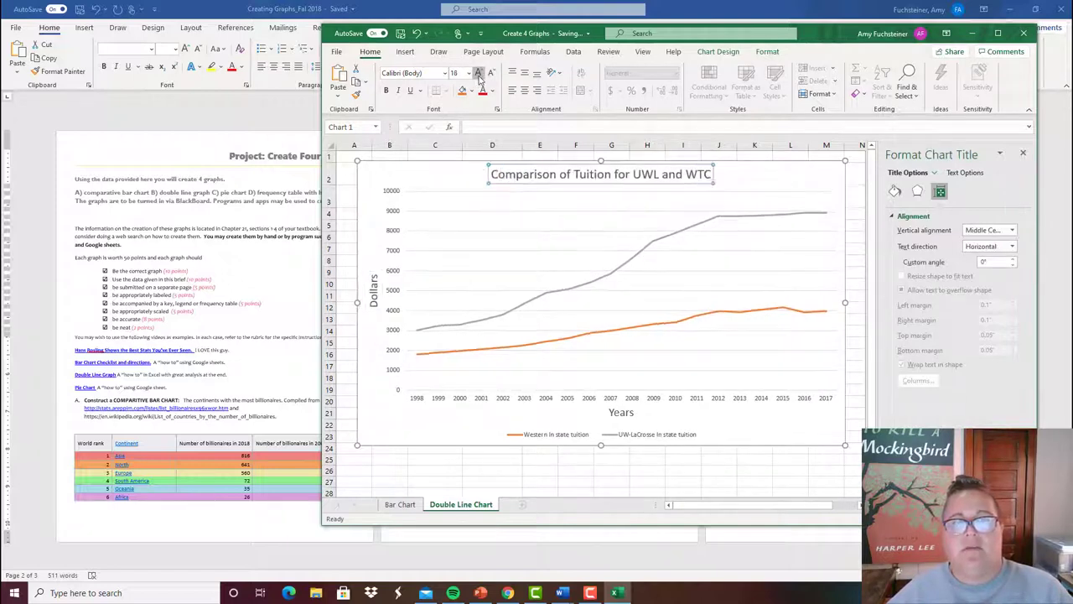
left_click(478, 73)
left_click(479, 73)
left_click(479, 73)
left_click(479, 72)
left_click(479, 73)
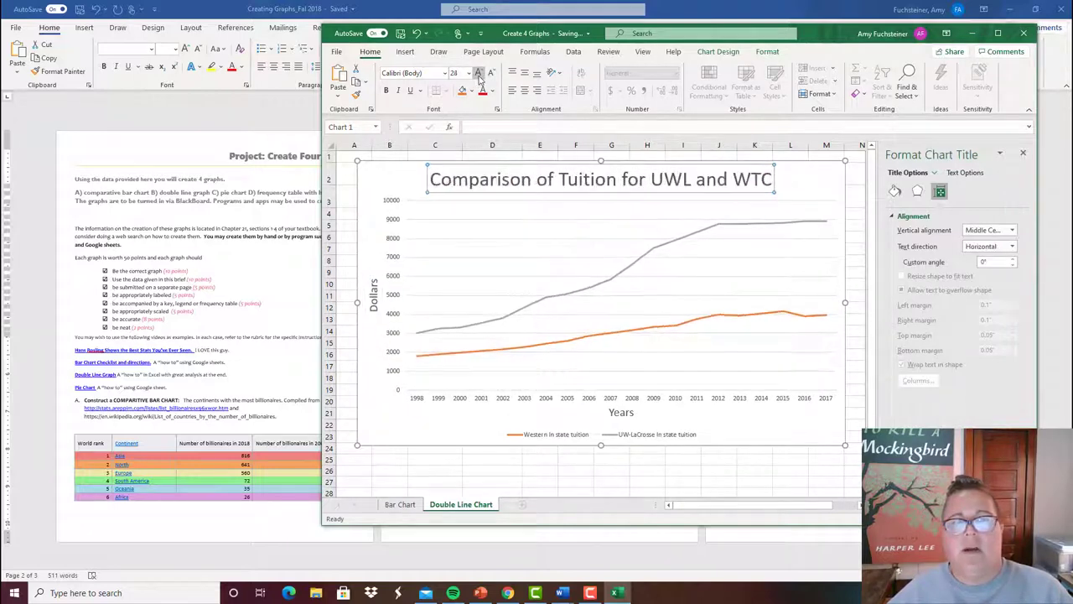
- Increase the font size of the line chart's legend to 10.5 pt
left_click(625, 442)
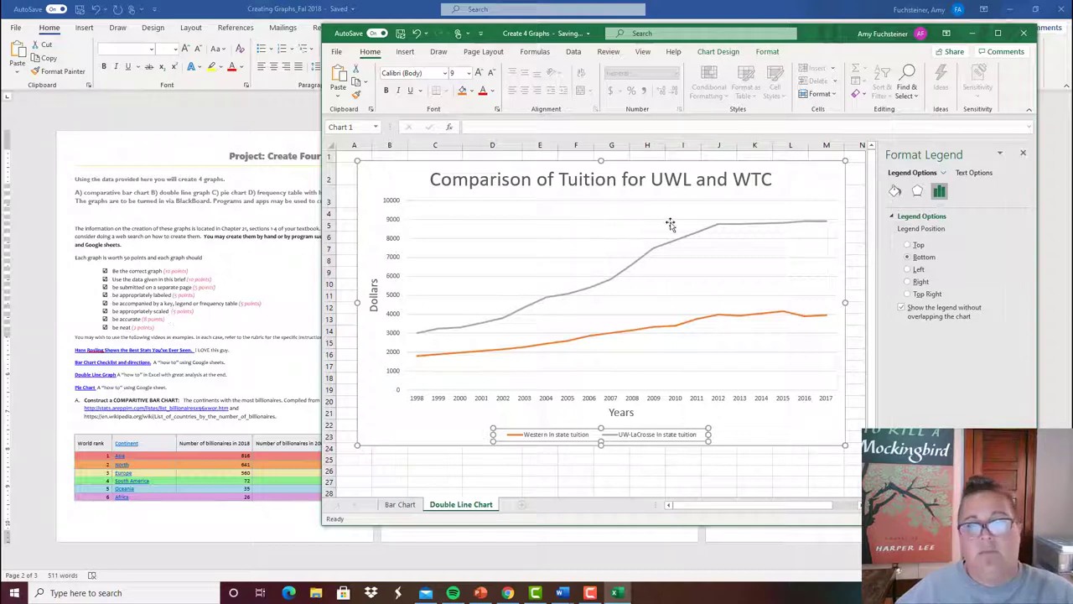
left_click(480, 74)
left_click(479, 73)
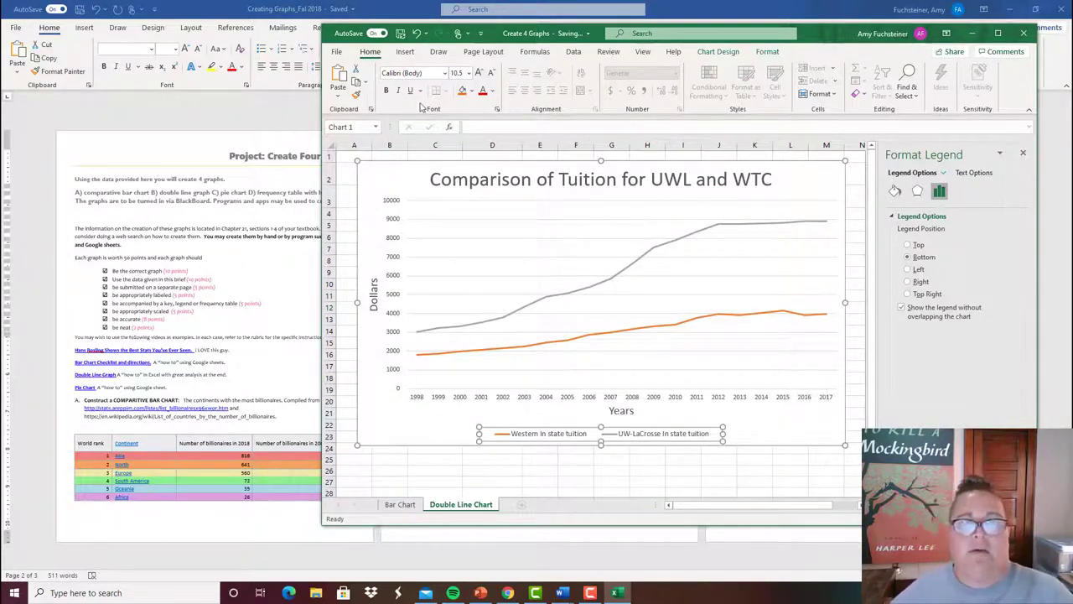
- Apply the gray gradient chart style with values inside round markers to the tuition line chart
left_click(719, 52)
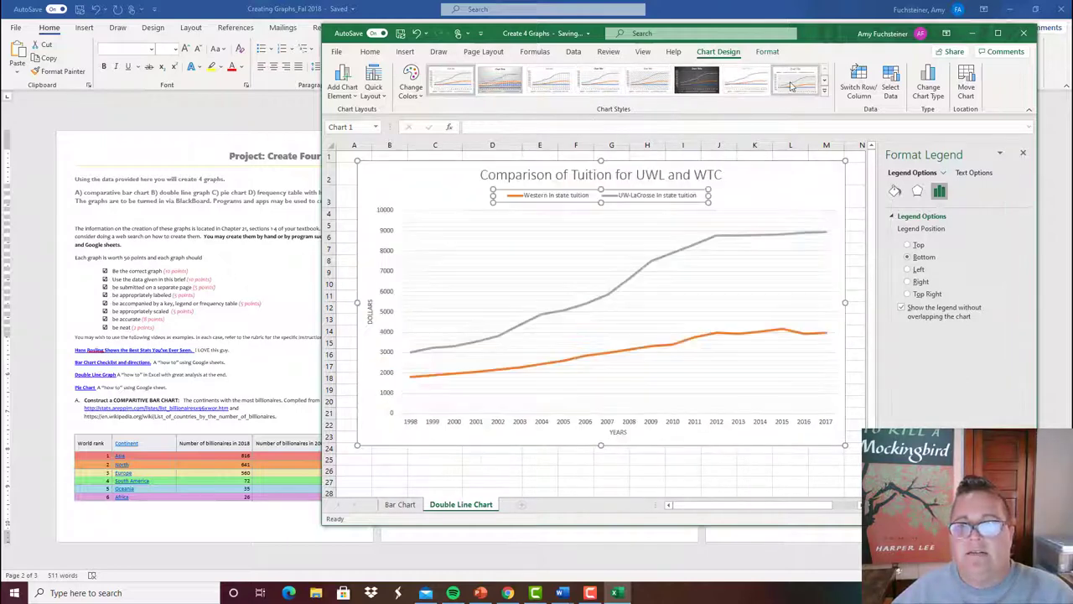
left_click(825, 87)
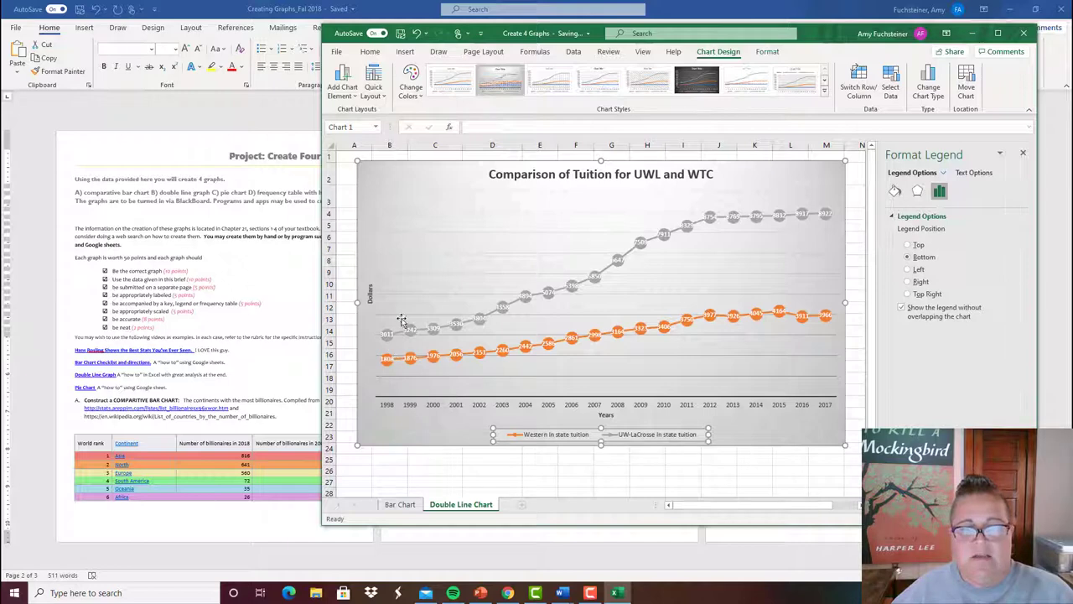
- Increase the font size of the vertical axis title "Dollars" to 18 pt
left_click(369, 298)
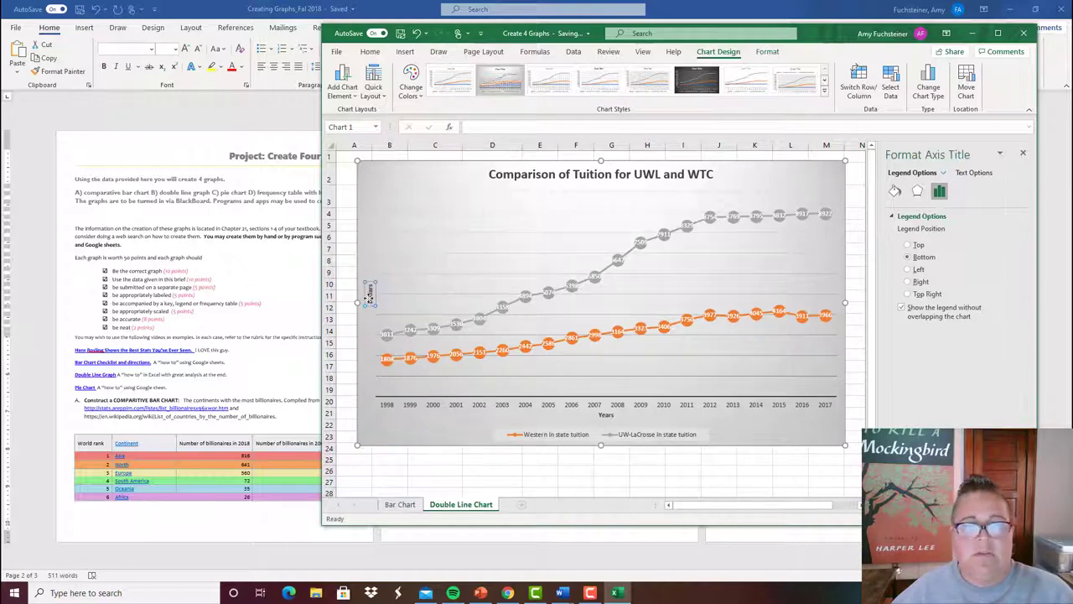
left_click(370, 51)
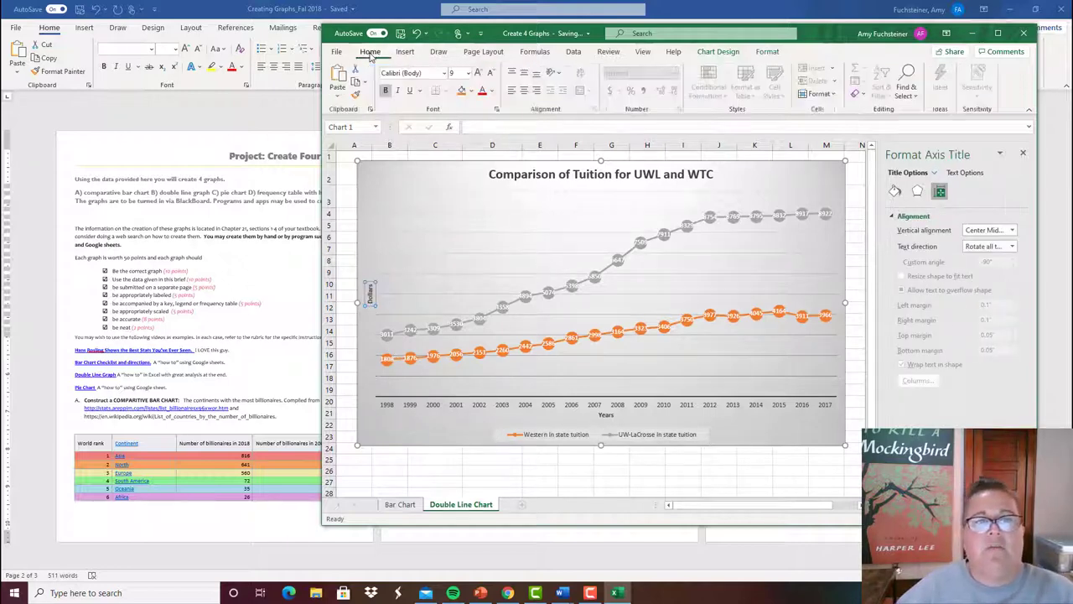
left_click(480, 74)
left_click(481, 74)
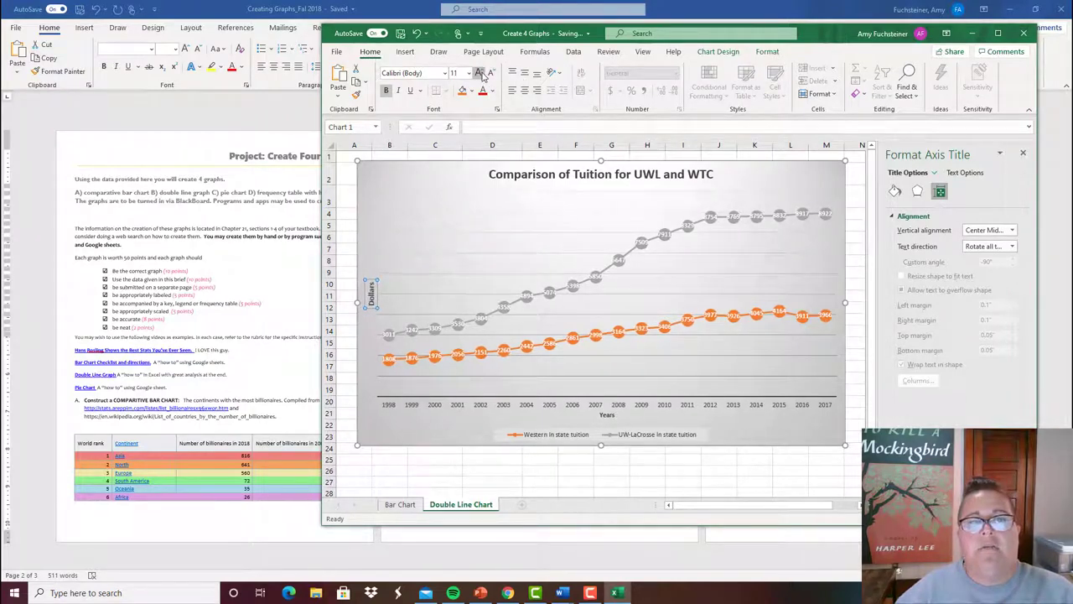
left_click(481, 73)
left_click(482, 74)
left_click(482, 74)
left_click(481, 74)
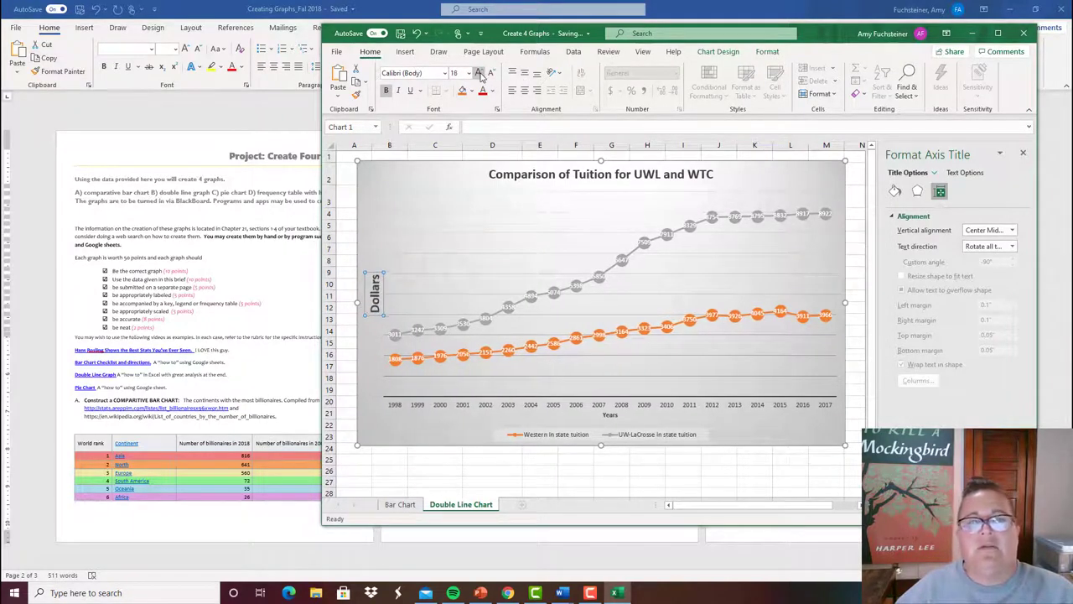
- Increase the font size of the horizontal axis title "Years" to 18 pt
left_click(612, 416)
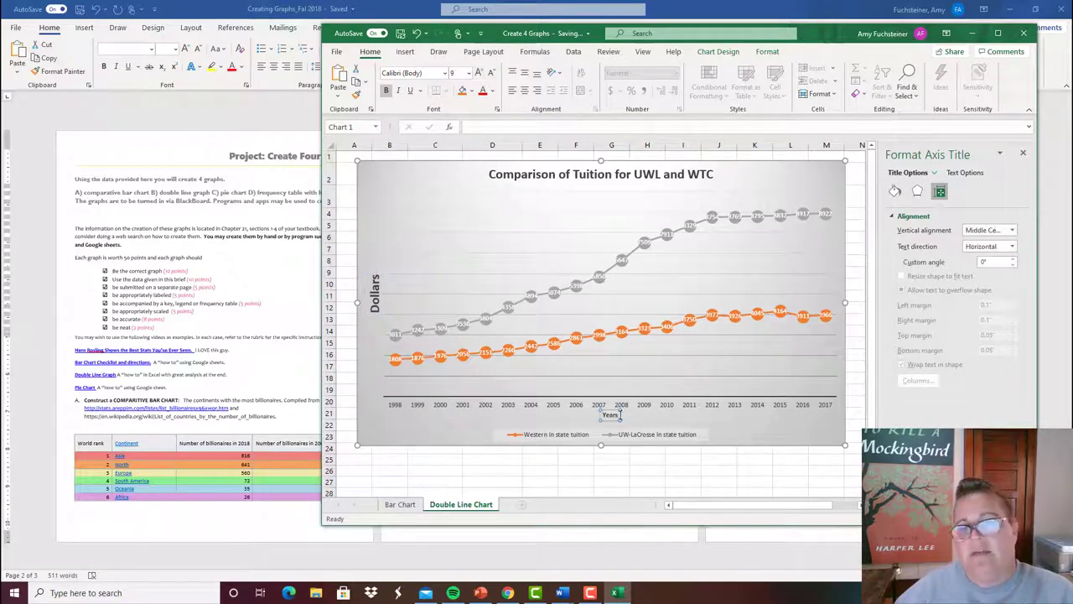
left_click(479, 74)
left_click(478, 74)
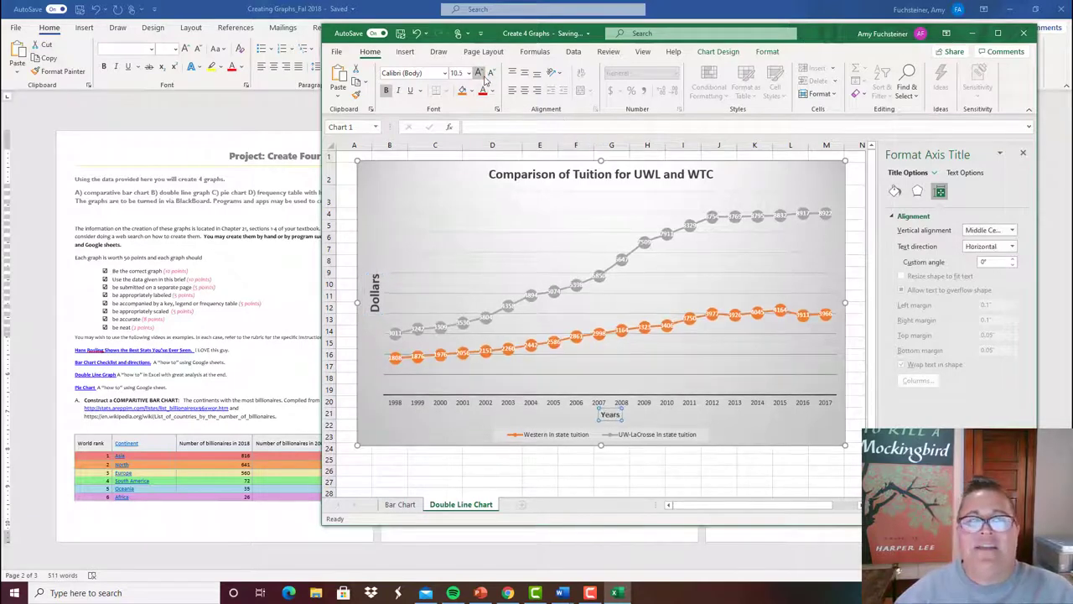
left_click(479, 73)
left_click(479, 74)
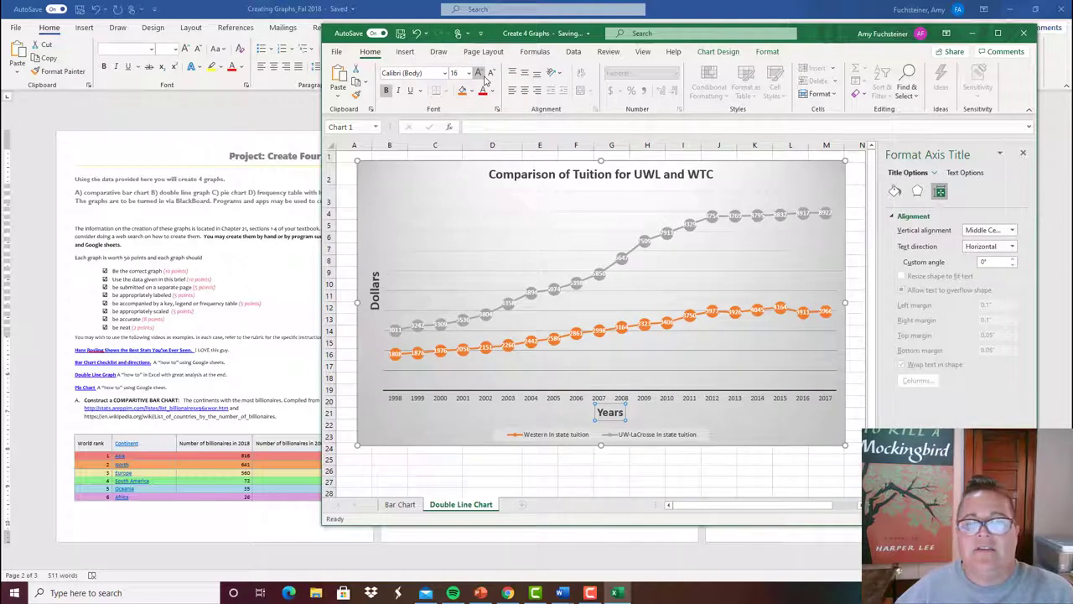
left_click(481, 75)
- Enlarge the chart title "Comparison of Tuition for UWL and WTC" by three font size increments
left_click(541, 177)
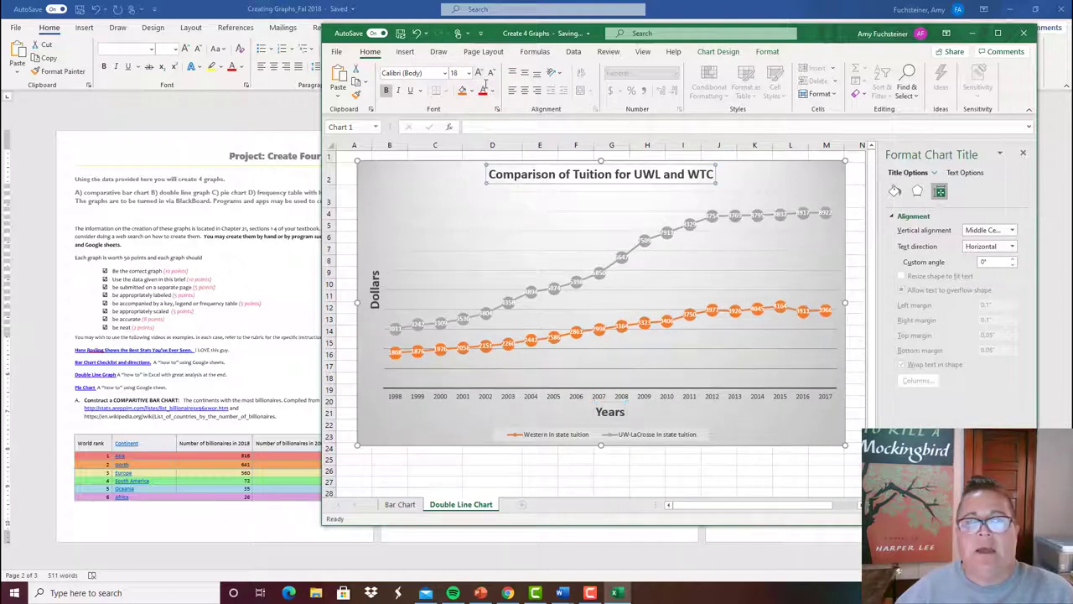
left_click(478, 73)
left_click(478, 73)
left_click(478, 73)
left_click(467, 205)
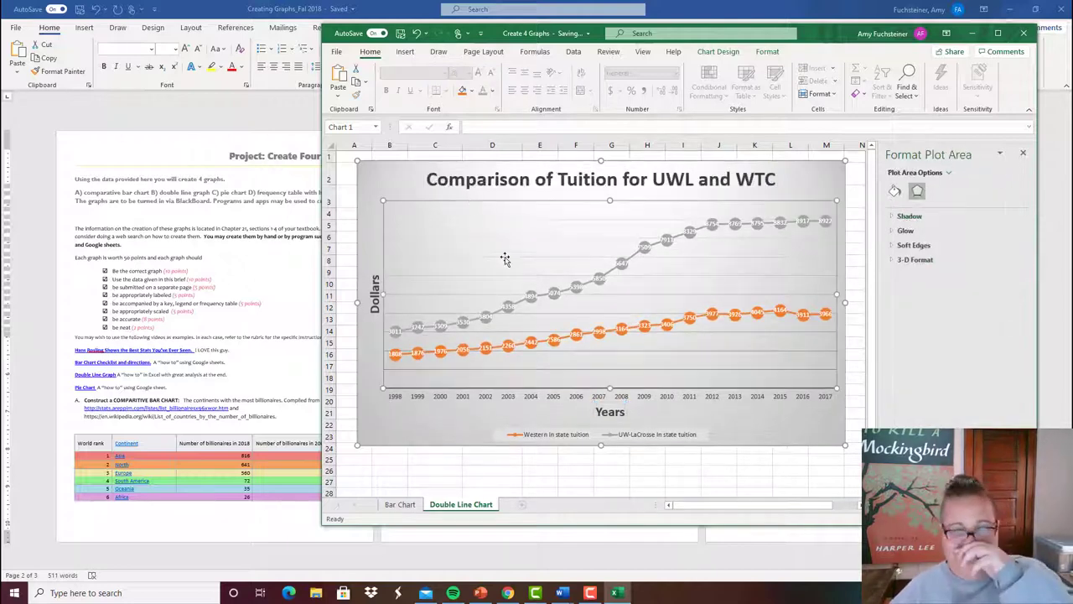
- Change the data label text of both the UW-LaCrosse and Western tuition lines to black
left_click(418, 324)
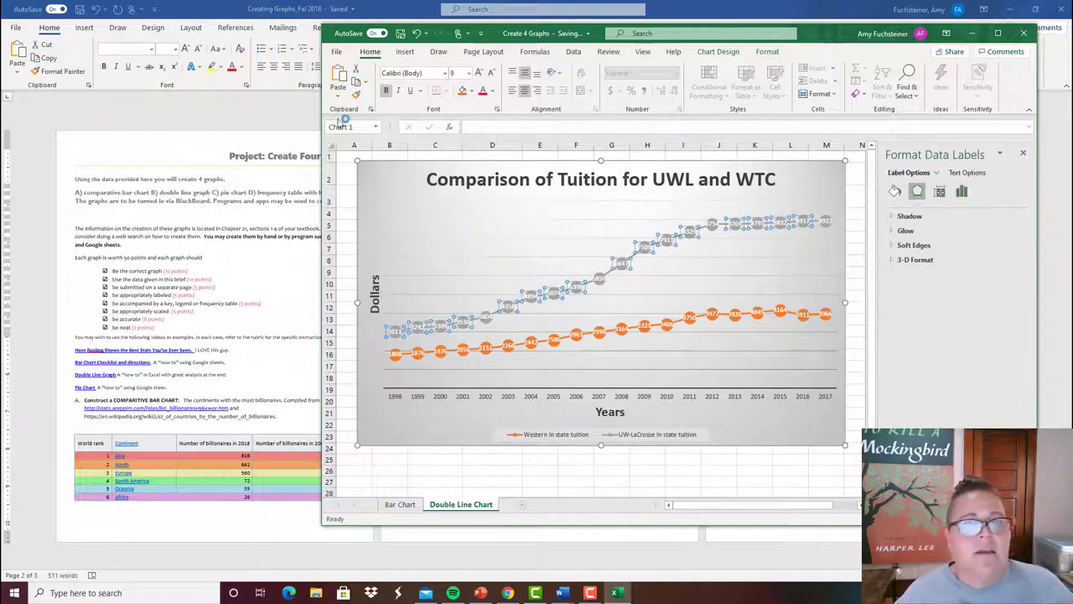
left_click(492, 92)
left_click(494, 140)
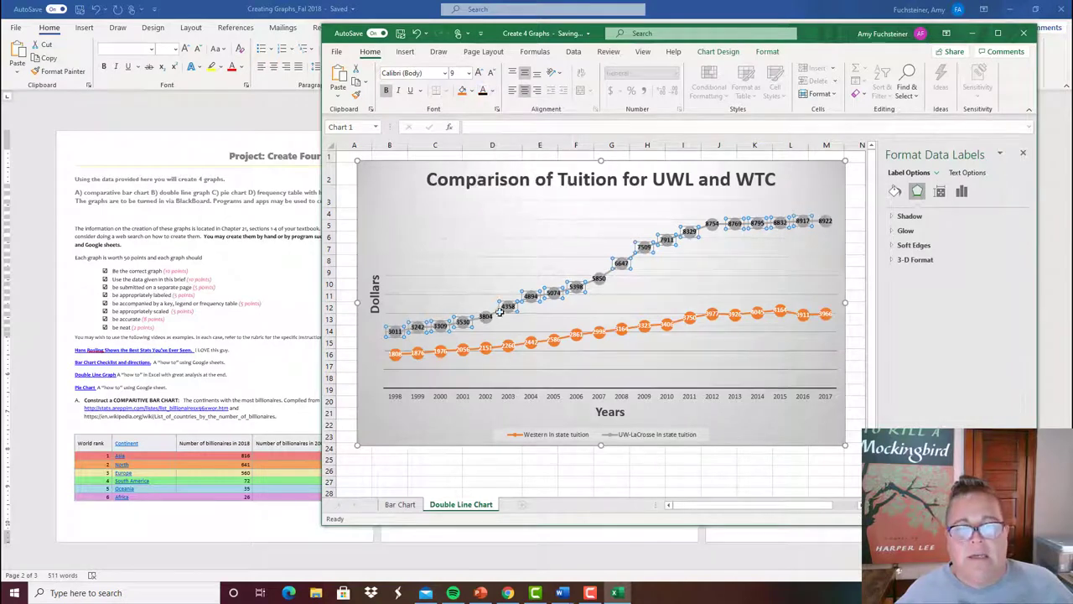
left_click(394, 353)
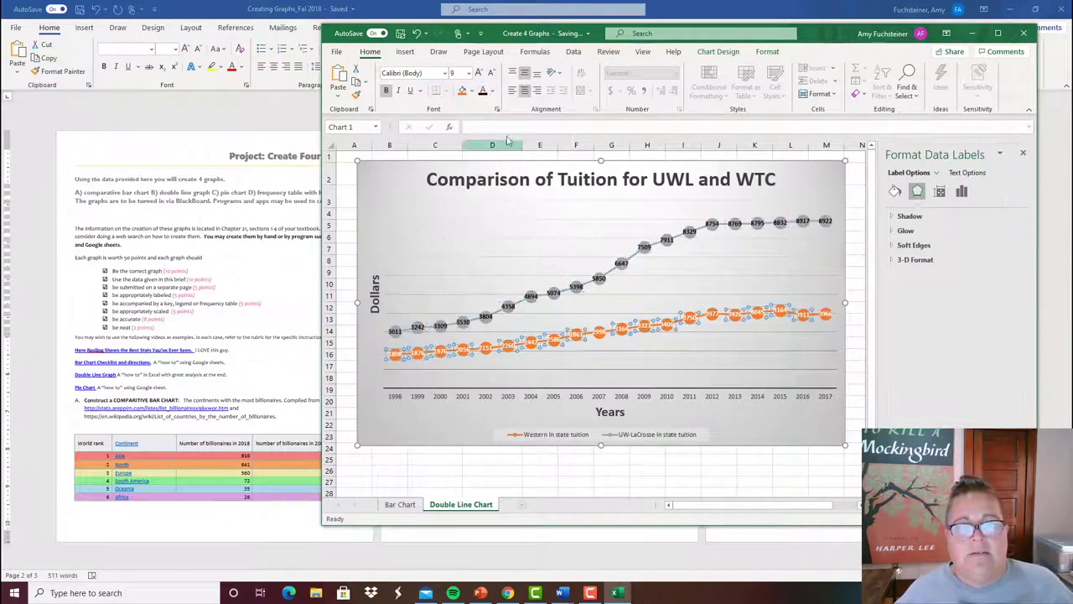
left_click(482, 90)
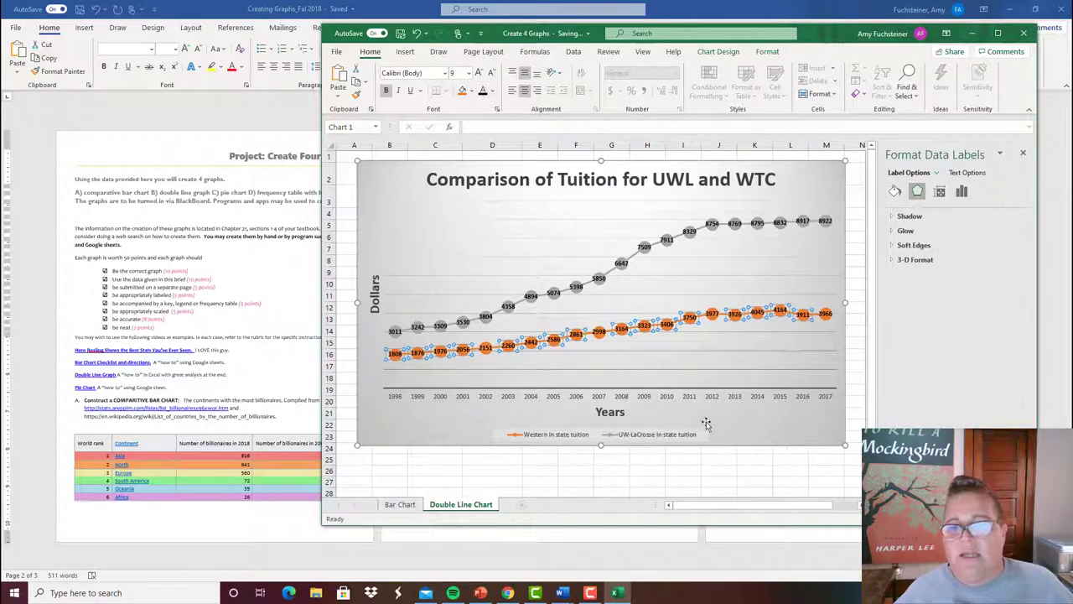
left_click(763, 426)
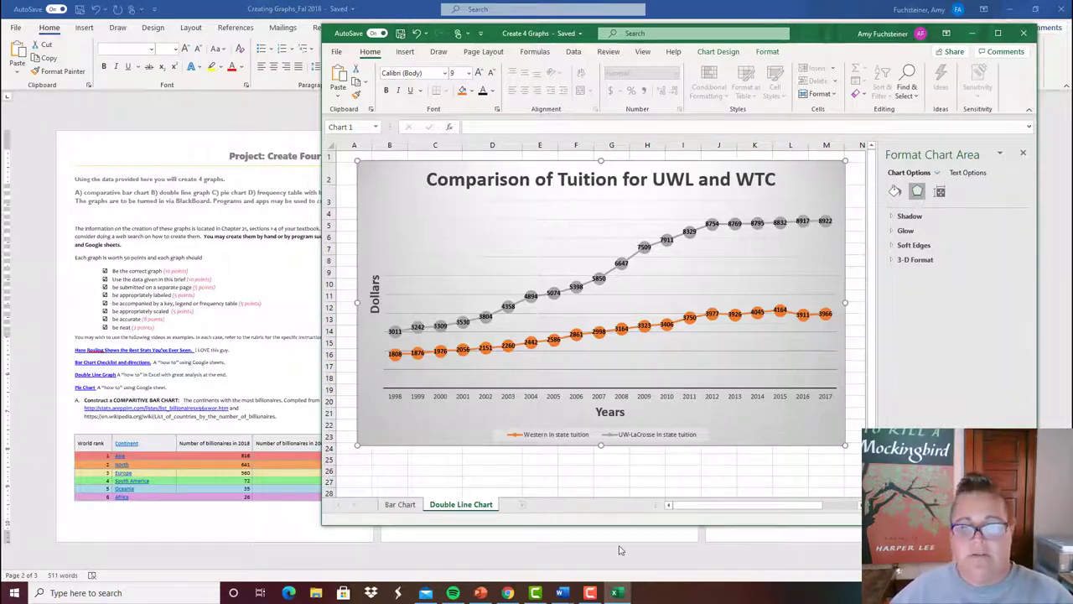
- Switch to the Word document and copy the whole mobile phone vendor table from the pie chart section
left_click(657, 542)
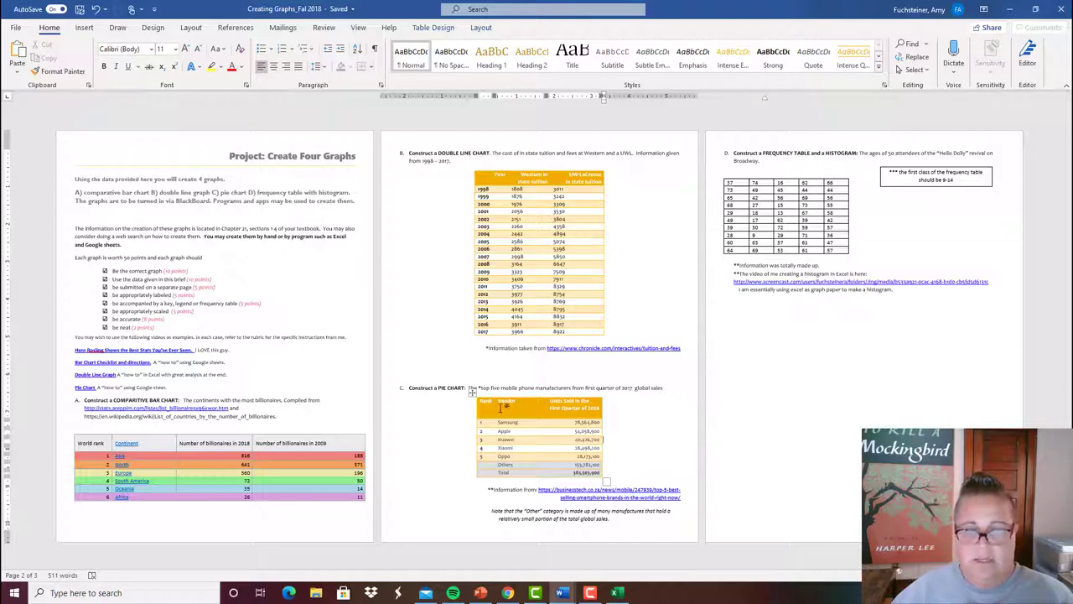
left_click(597, 472)
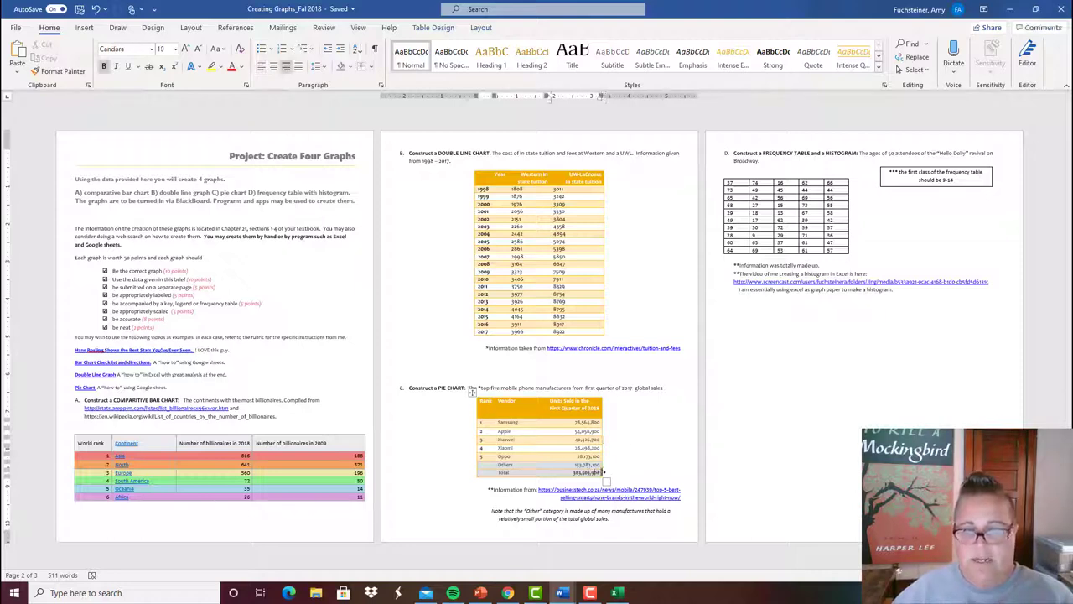
left_click_drag(599, 472, 475, 396)
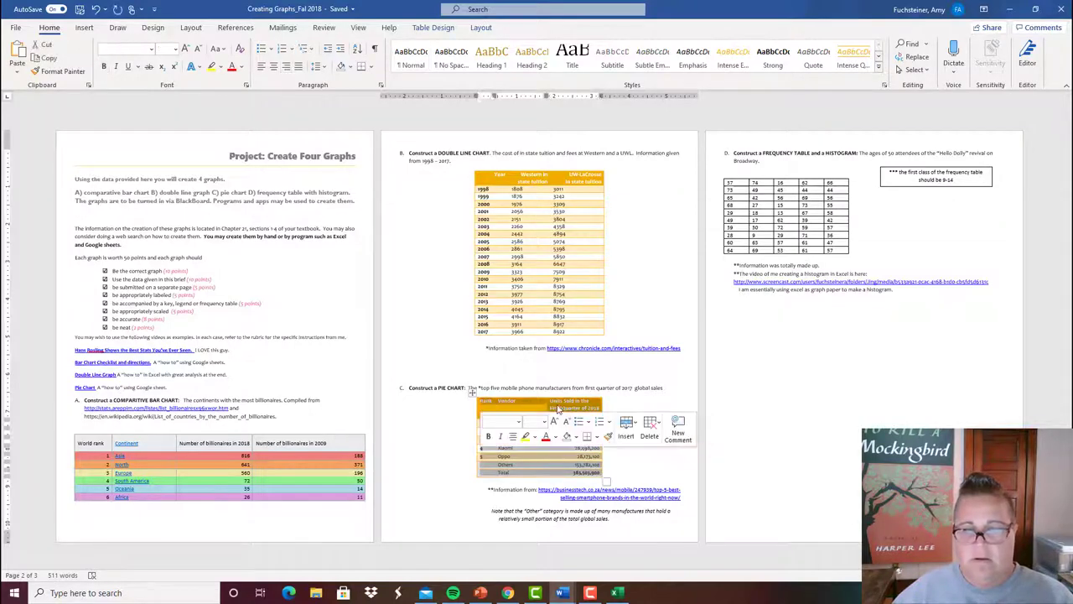
right_click(562, 408)
left_click(621, 200)
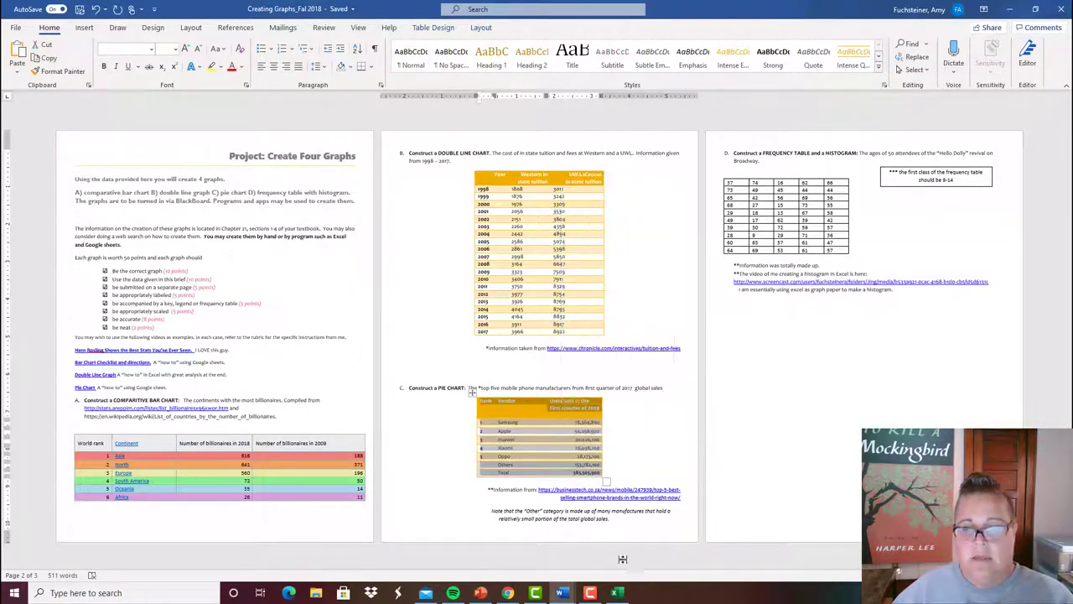
- Paste the vendor table with source formatting at B2 of a new sheet in the Excel workbook and widen column D to fit the numbers
left_click(618, 593)
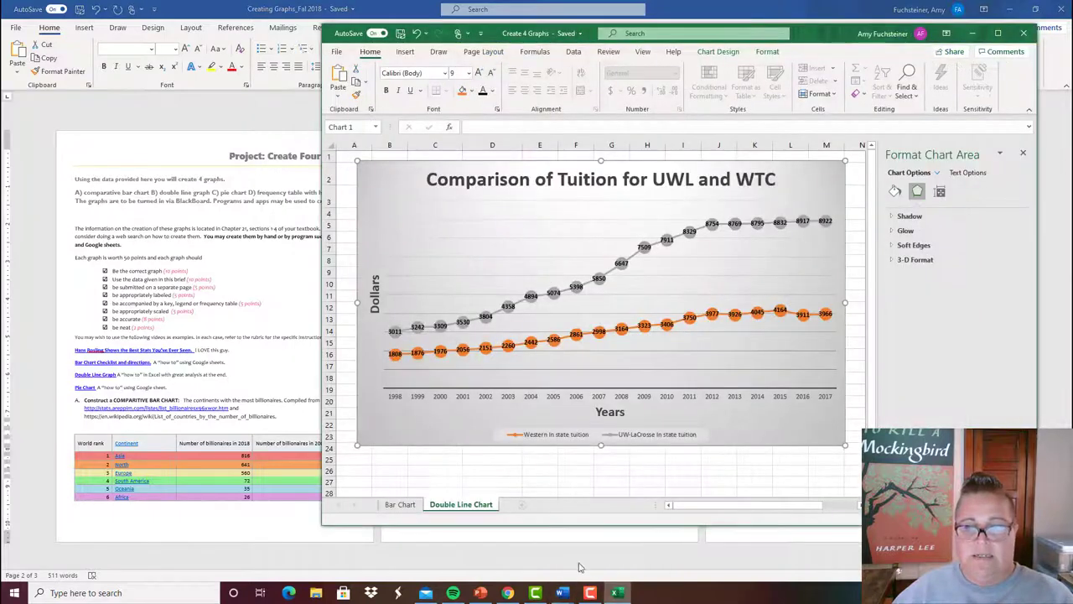
left_click(522, 504)
left_click(390, 169)
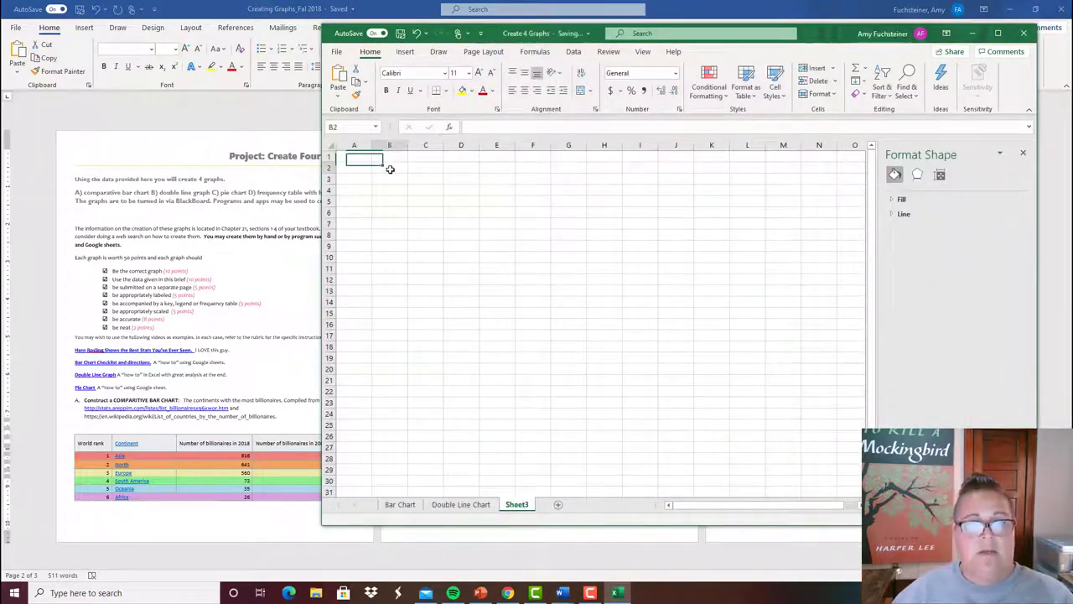
right_click(391, 169)
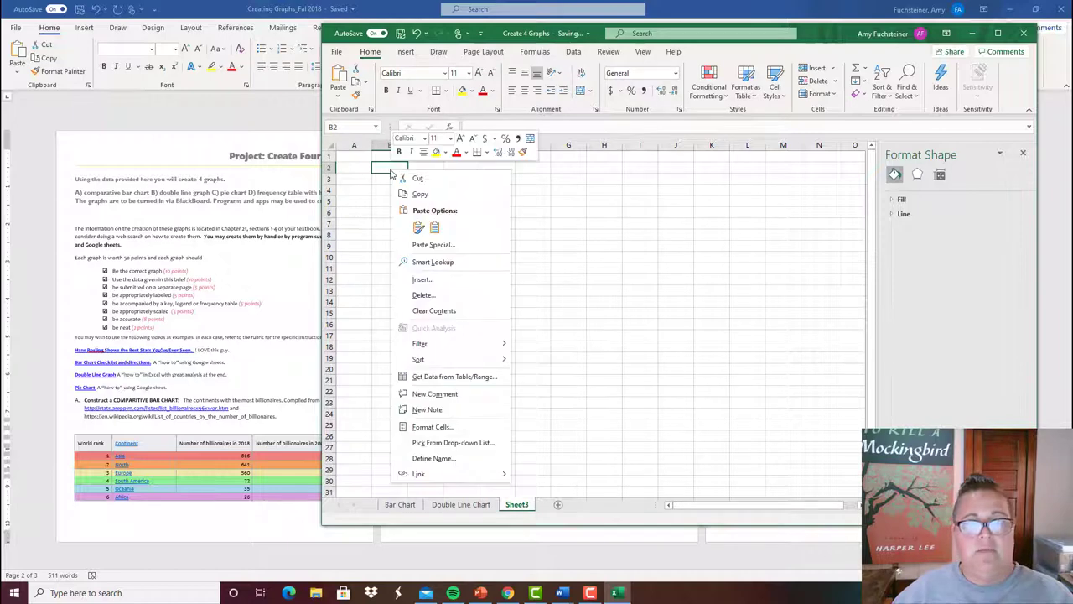
left_click(418, 228)
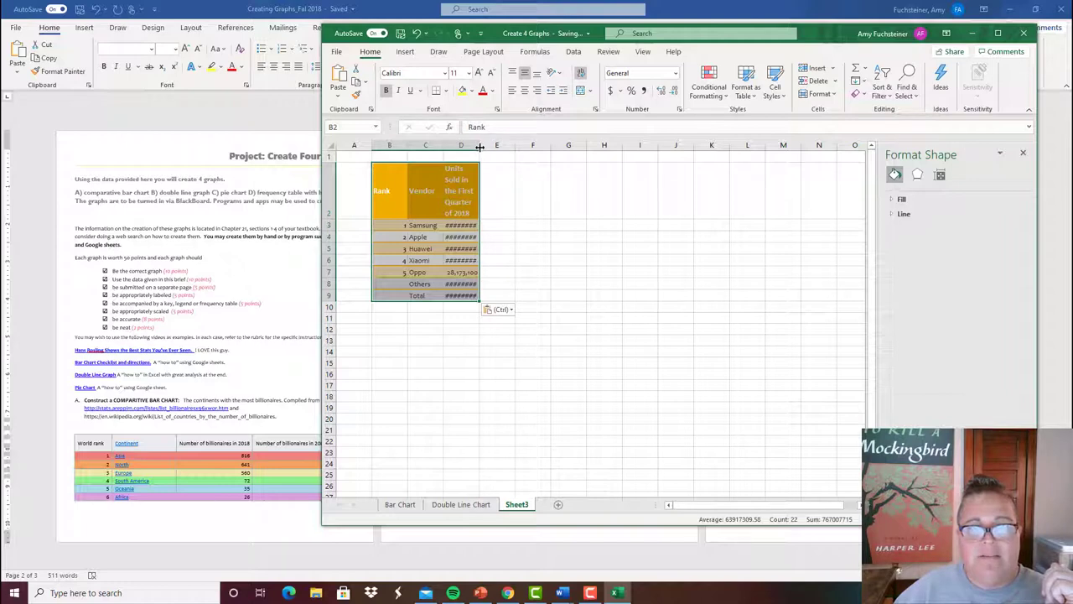
left_click_drag(479, 146, 517, 146)
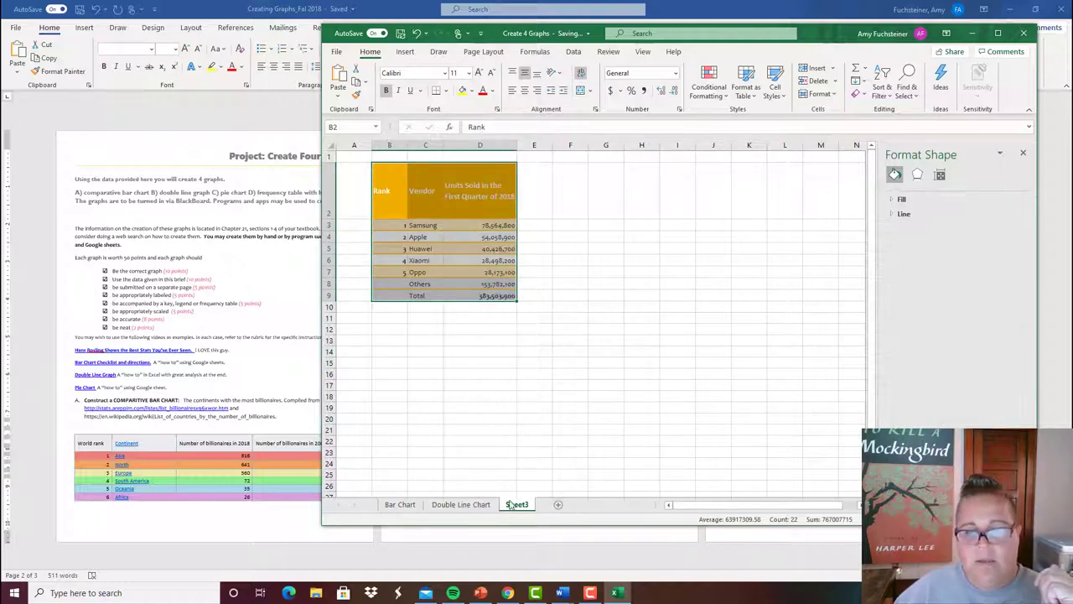
- Rename the new sheet with the vendor table as "Pie Chart"
left_click(494, 439)
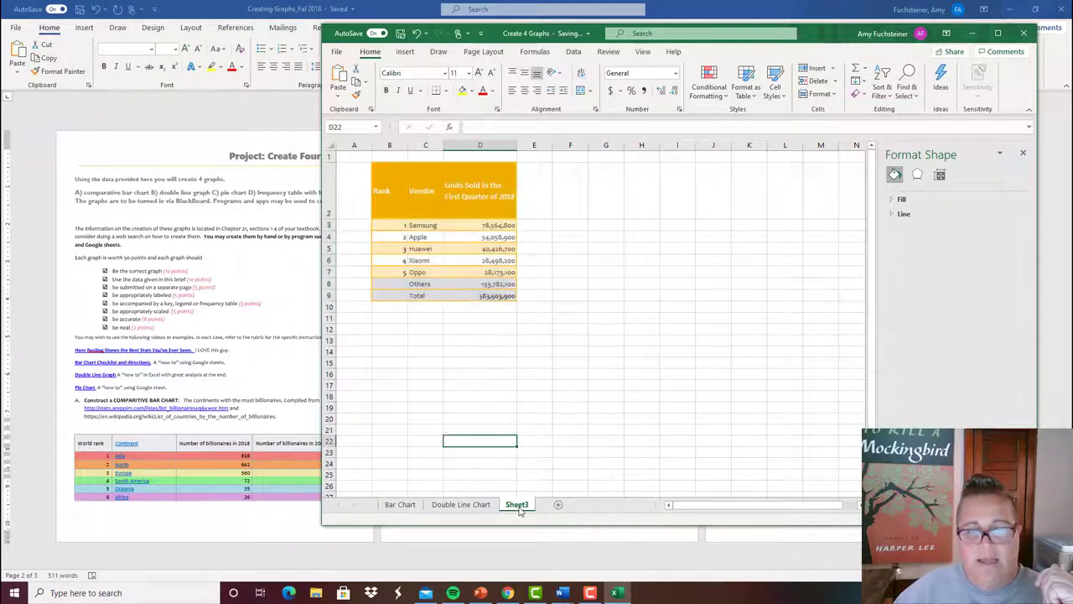
right_click(519, 509)
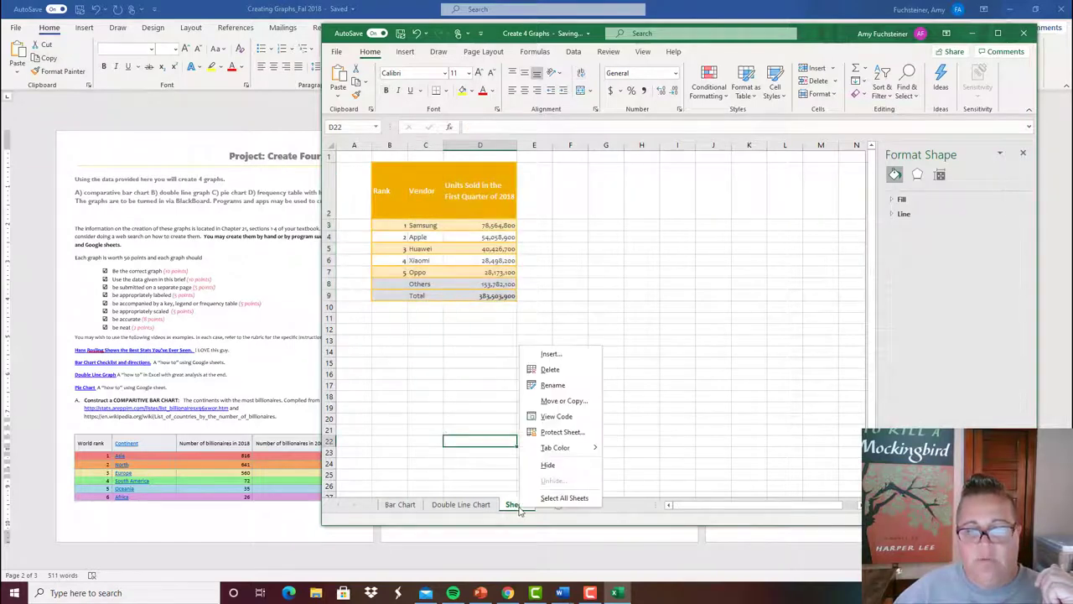
left_click(552, 385)
type("Pie Char")
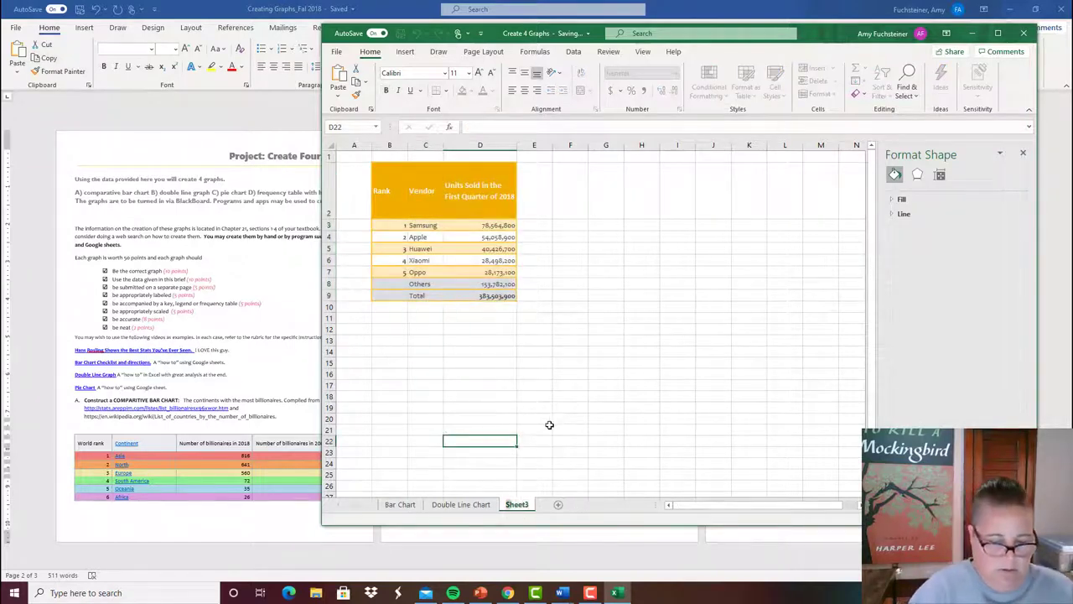
type("t")
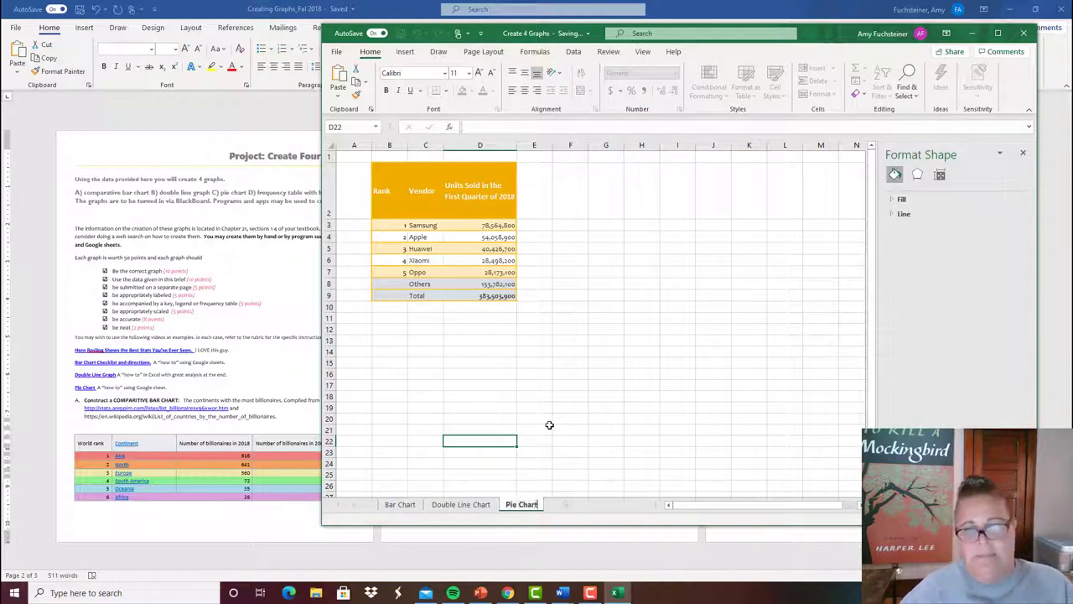
left_click(600, 384)
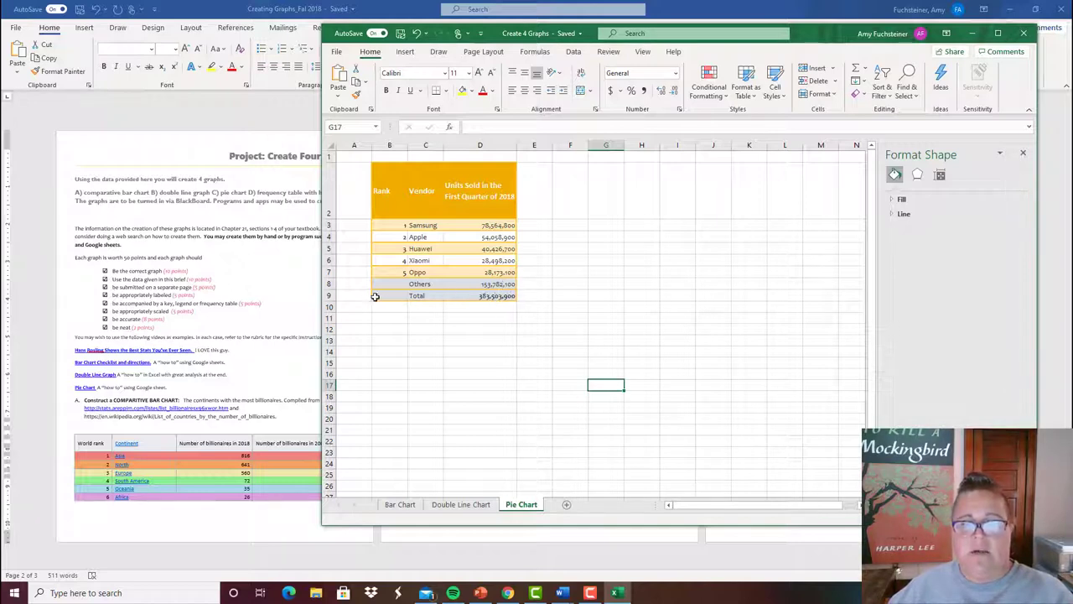
- Insert a 2-D pie chart from the vendor table range B2:D8, leaving out the Total row
left_click(508, 285)
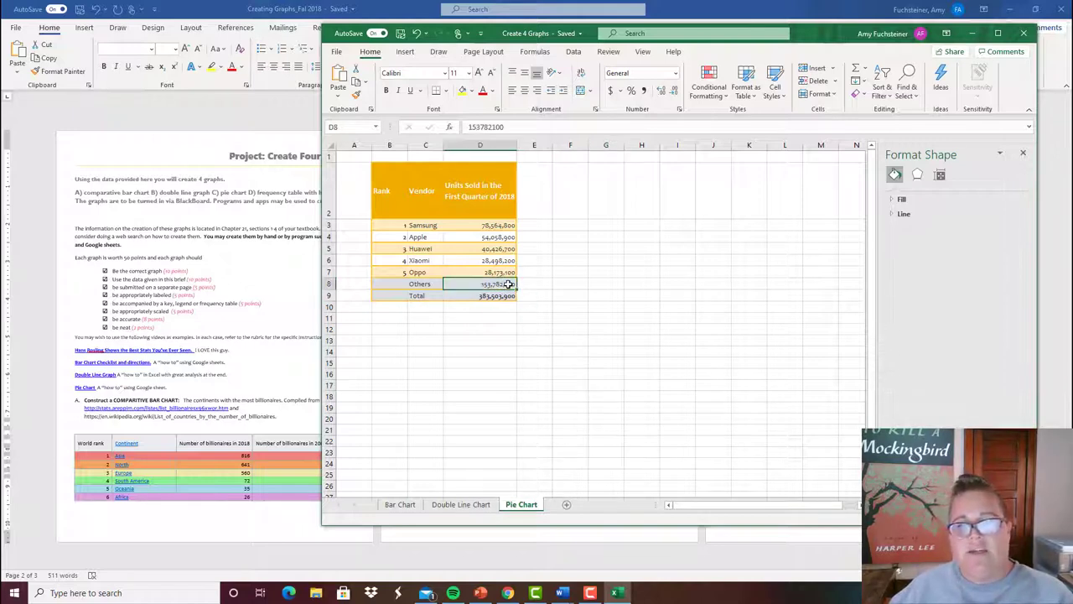
left_click_drag(508, 285, 393, 174)
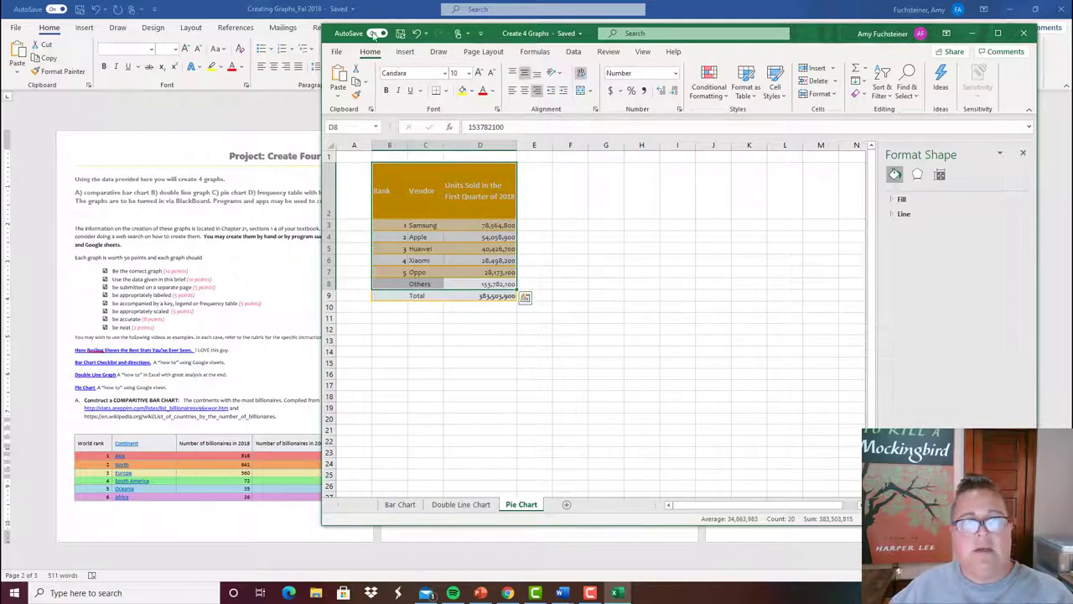
left_click(406, 52)
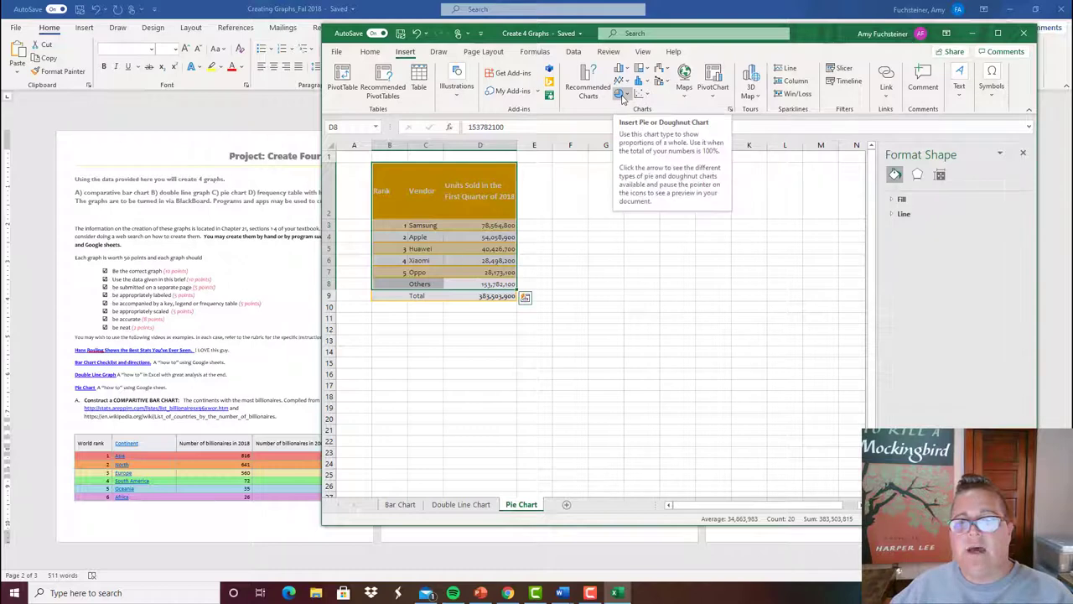
left_click(621, 97)
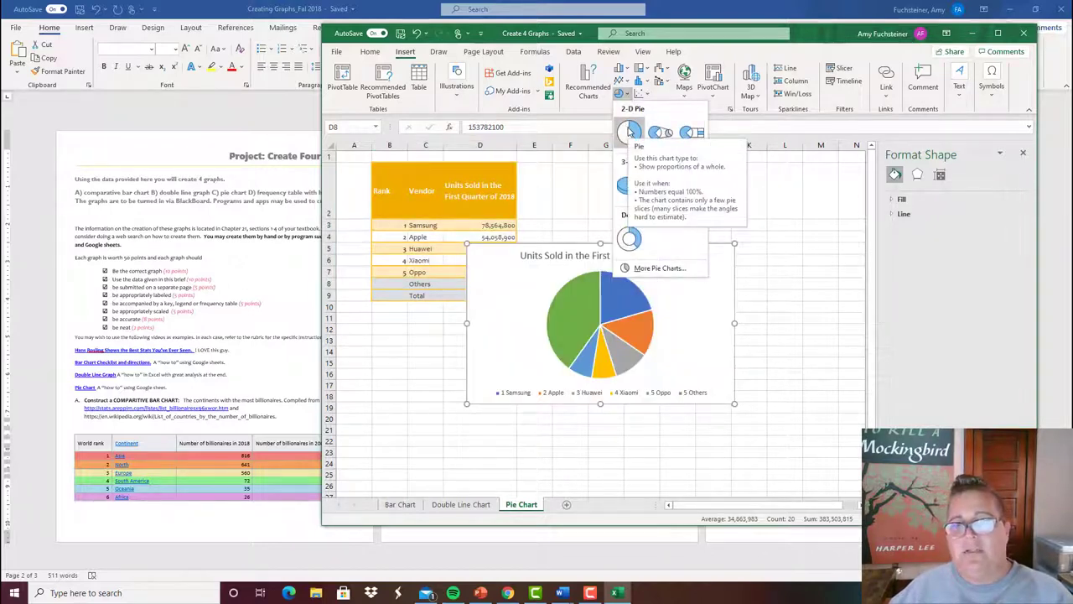
left_click(630, 131)
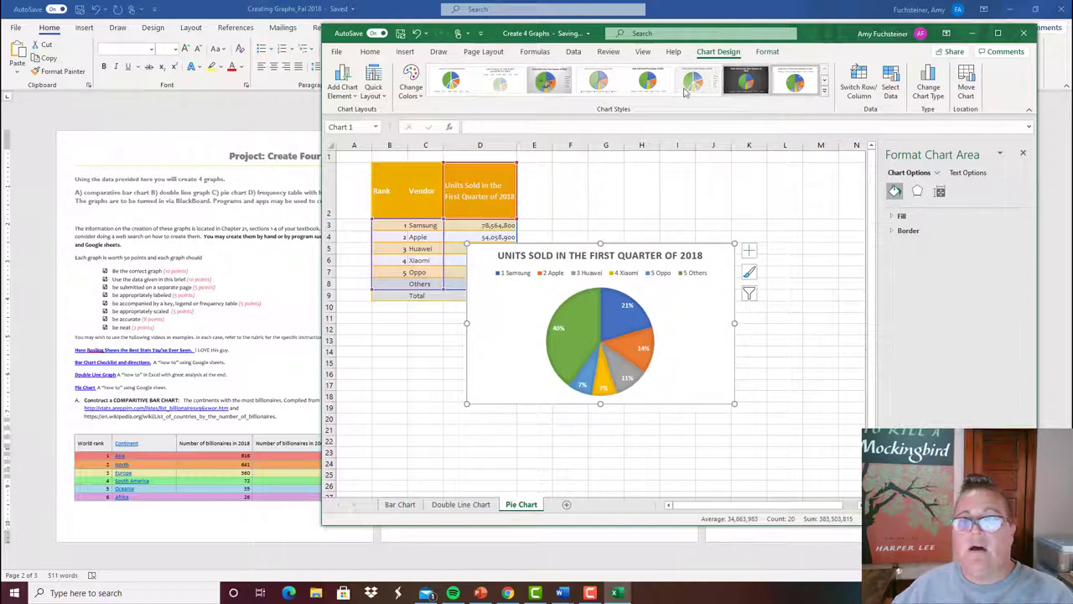
- Give the pie chart the style with shadowed slices and a bold title, and a layout with percentages and the legend beside the pie
left_click(591, 89)
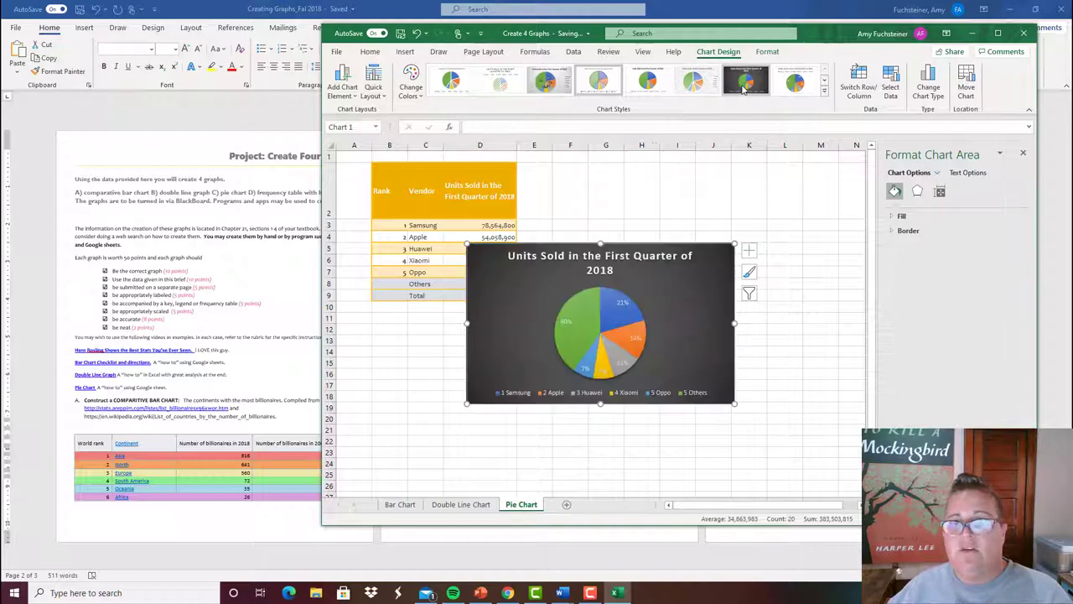
left_click(825, 90)
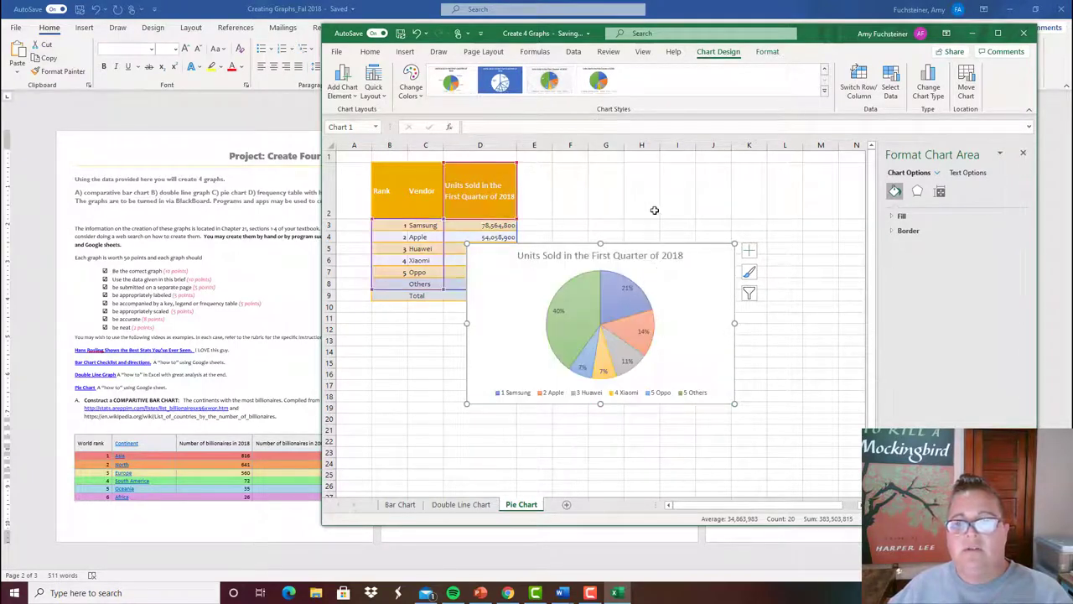
left_click(597, 80)
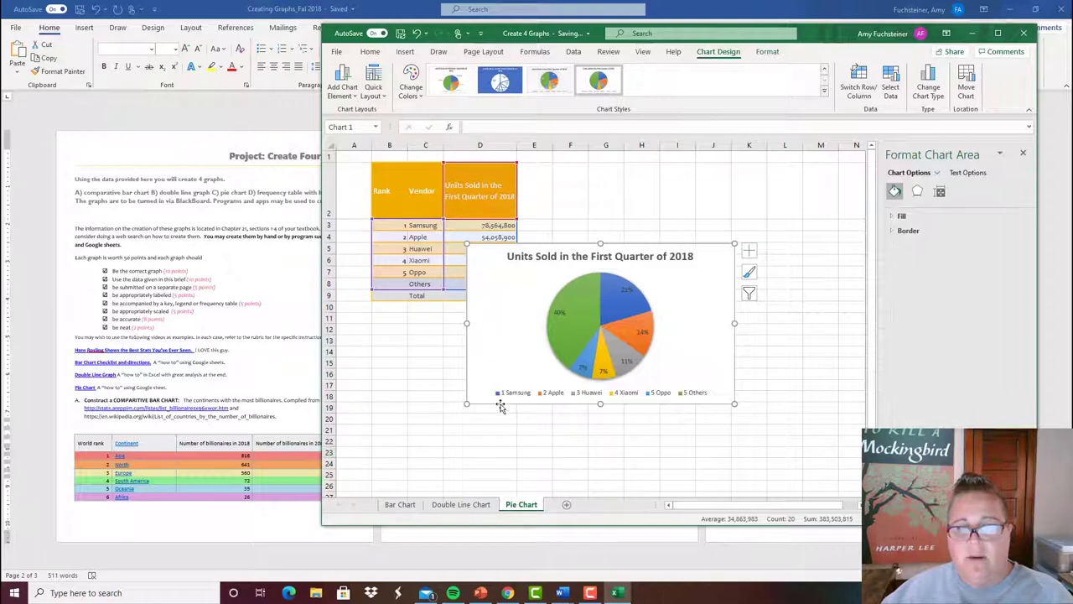
left_click(373, 89)
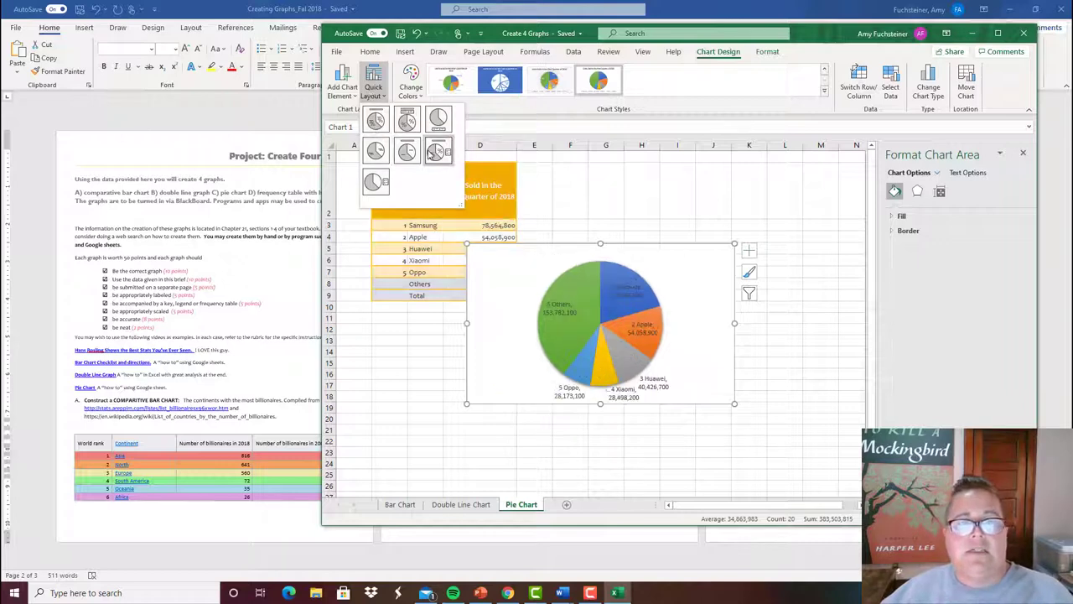
left_click(437, 151)
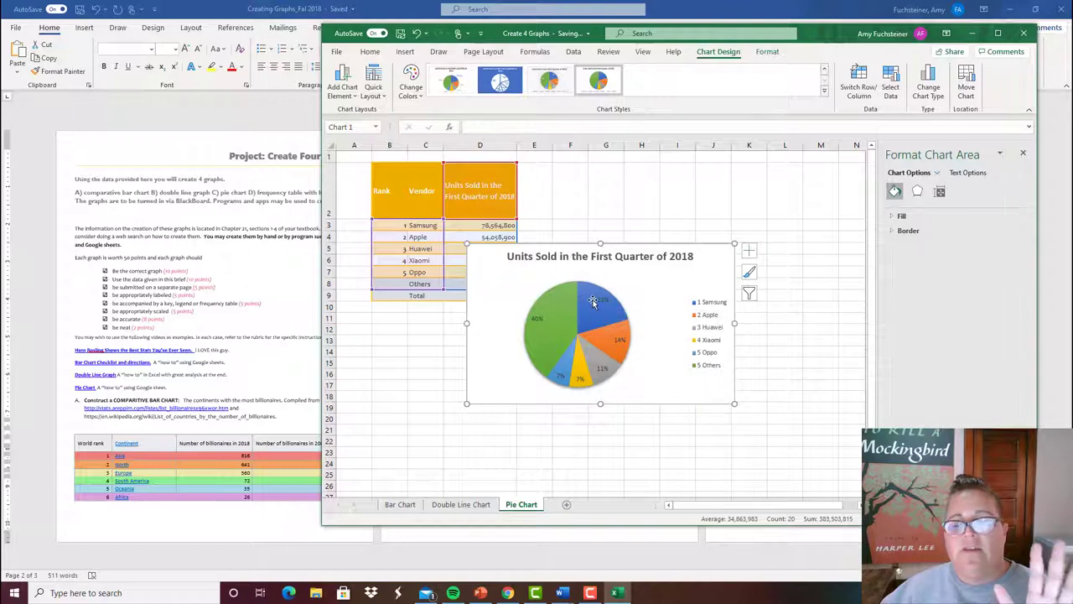
- Move the pie chart over the table to start at A1 and enlarge it to about column M and row 20
mouse_move(594, 302)
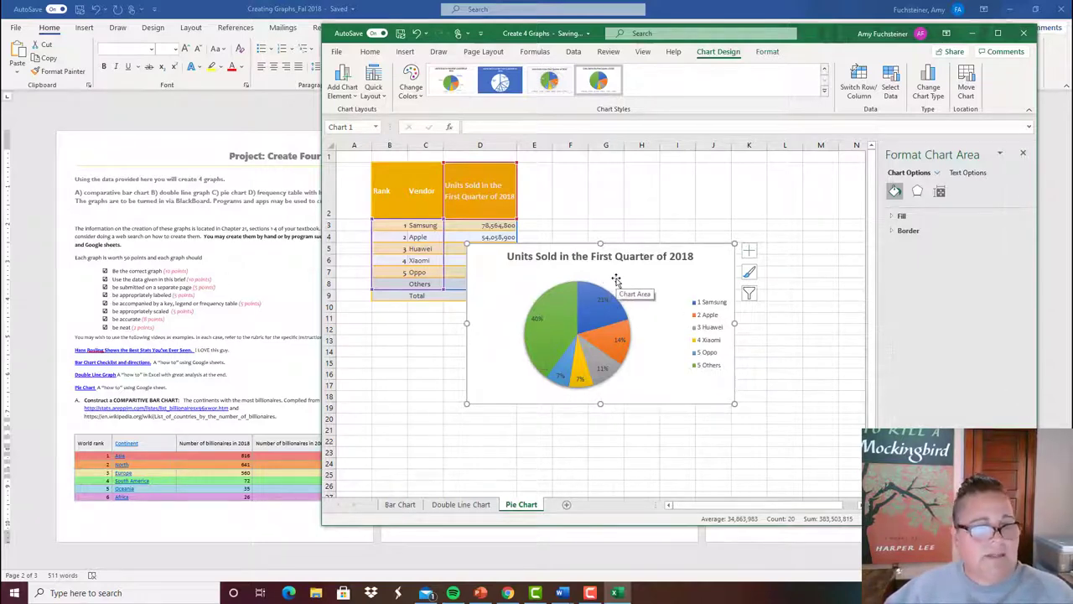
left_click(675, 255)
left_click_drag(647, 250, 609, 161)
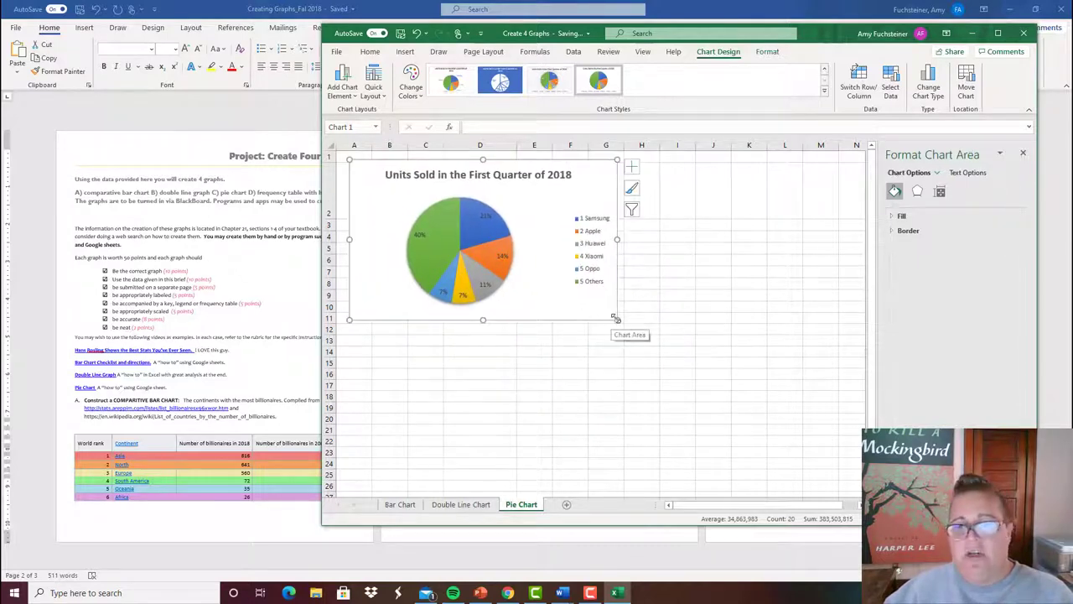
left_click_drag(617, 320, 841, 384)
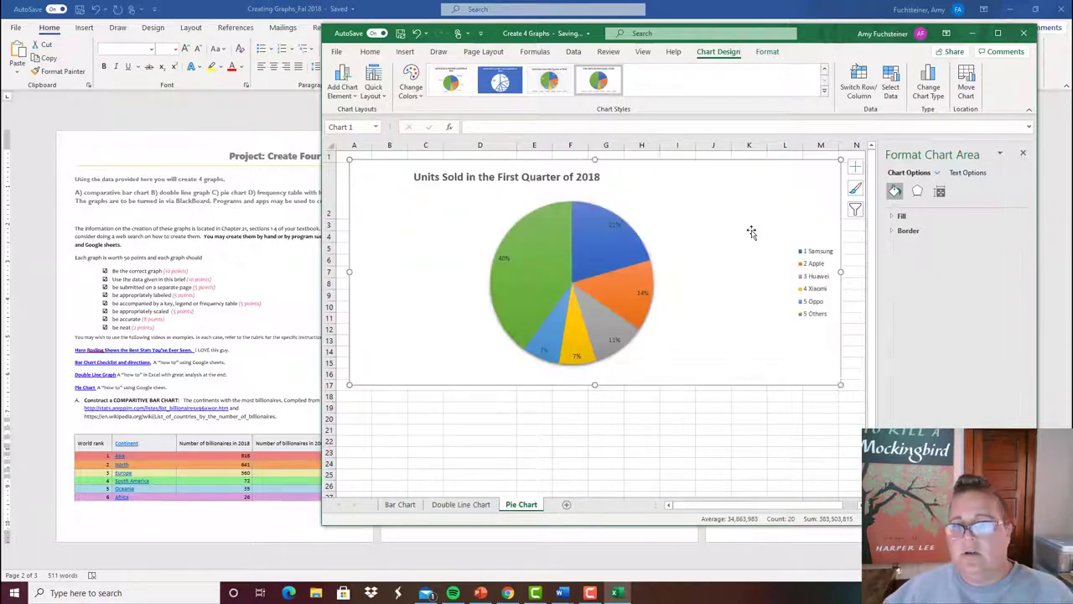
left_click(812, 269)
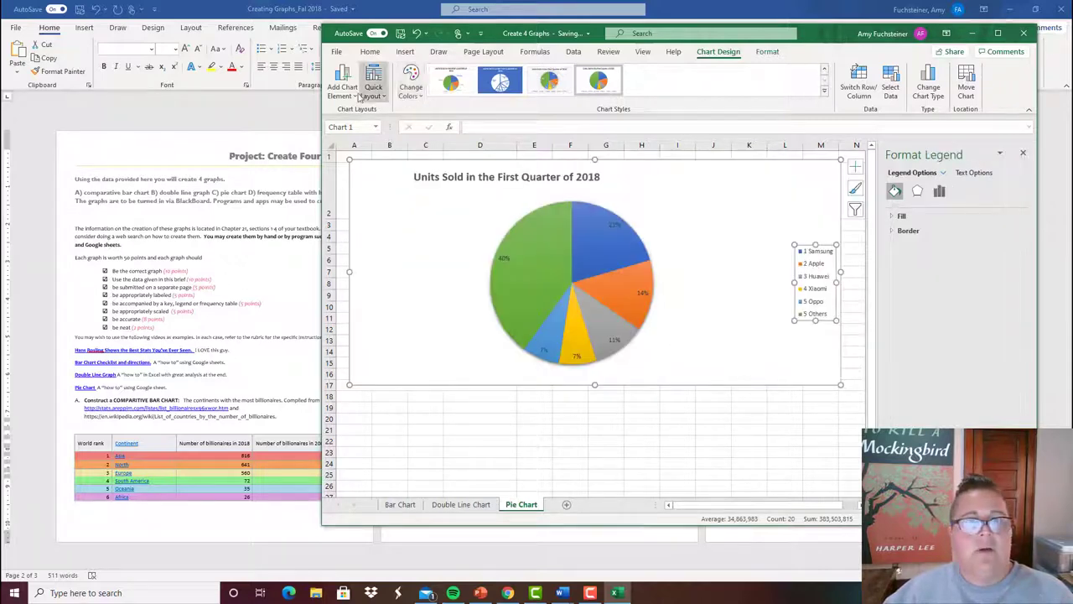
left_click_drag(596, 386, 594, 419)
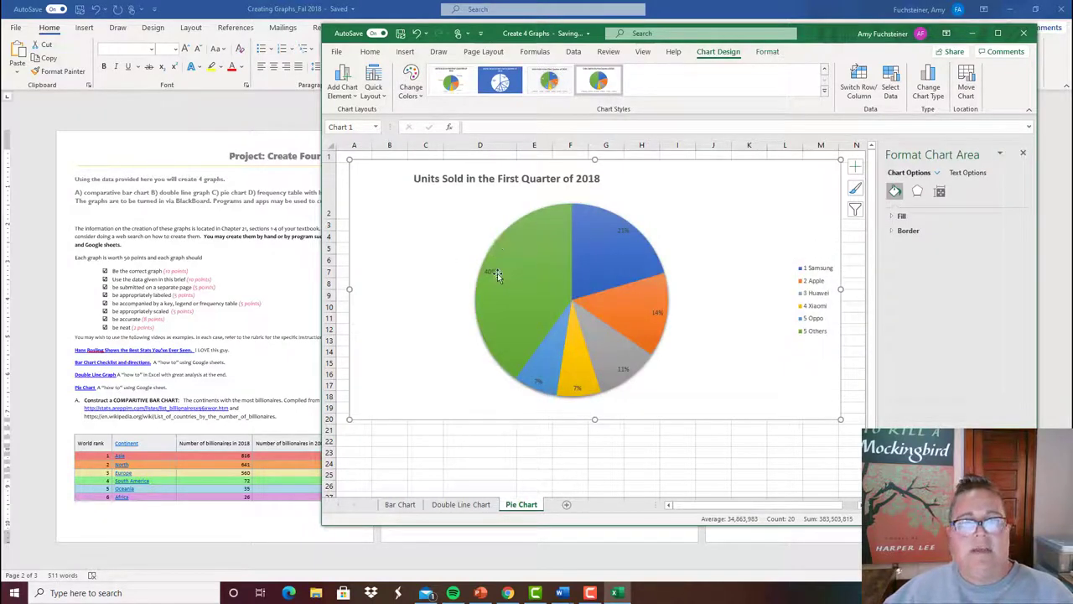
- Increase the pie chart legend's font size to 18
left_click(810, 272)
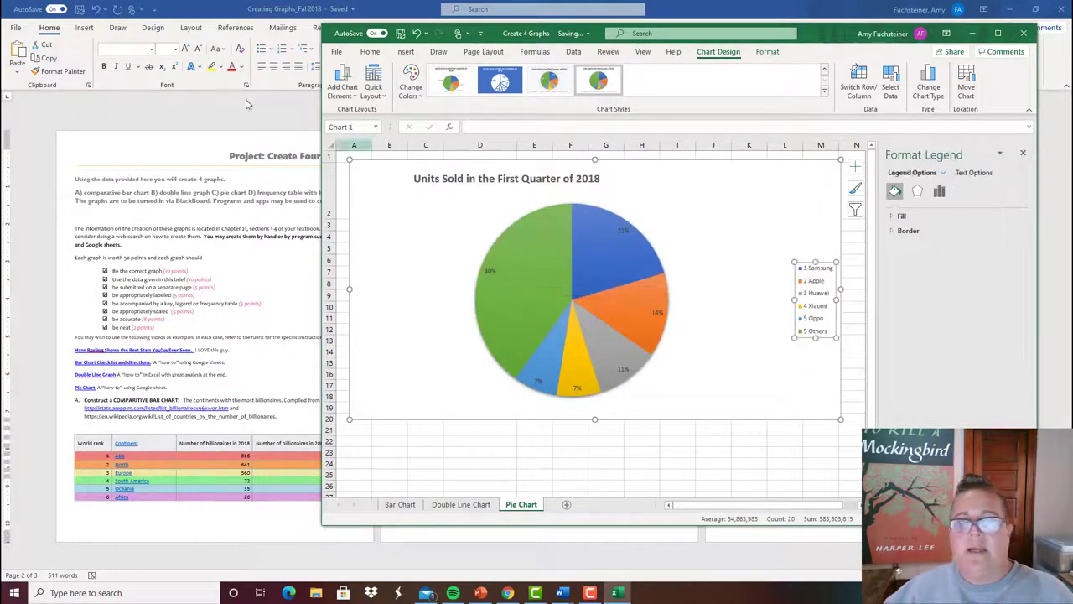
left_click(369, 53)
left_click(479, 73)
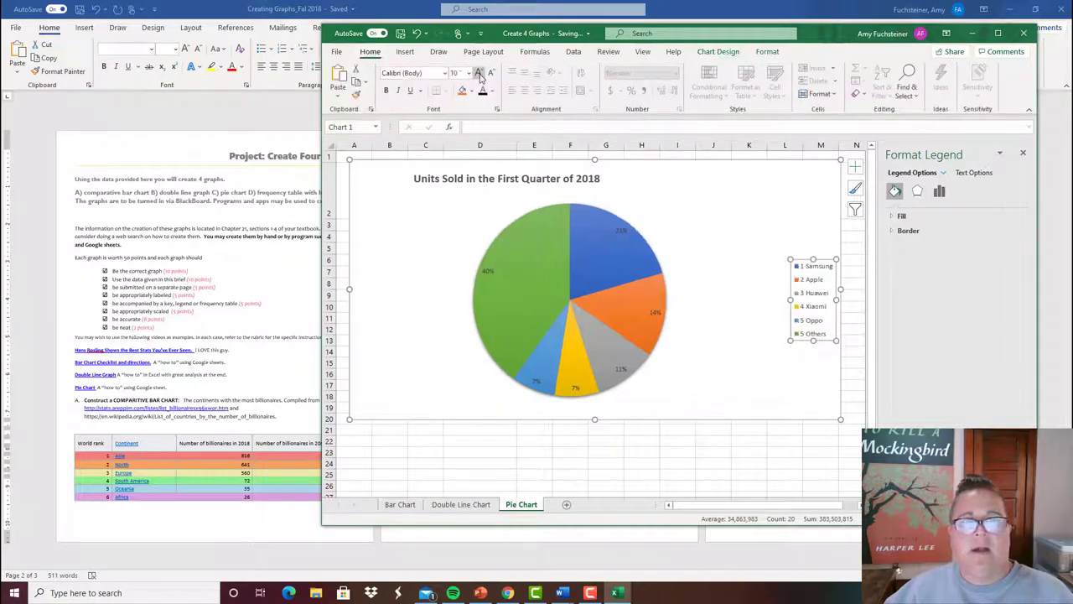
left_click(479, 73)
left_click(478, 73)
left_click(479, 73)
left_click(479, 73)
left_click(479, 73)
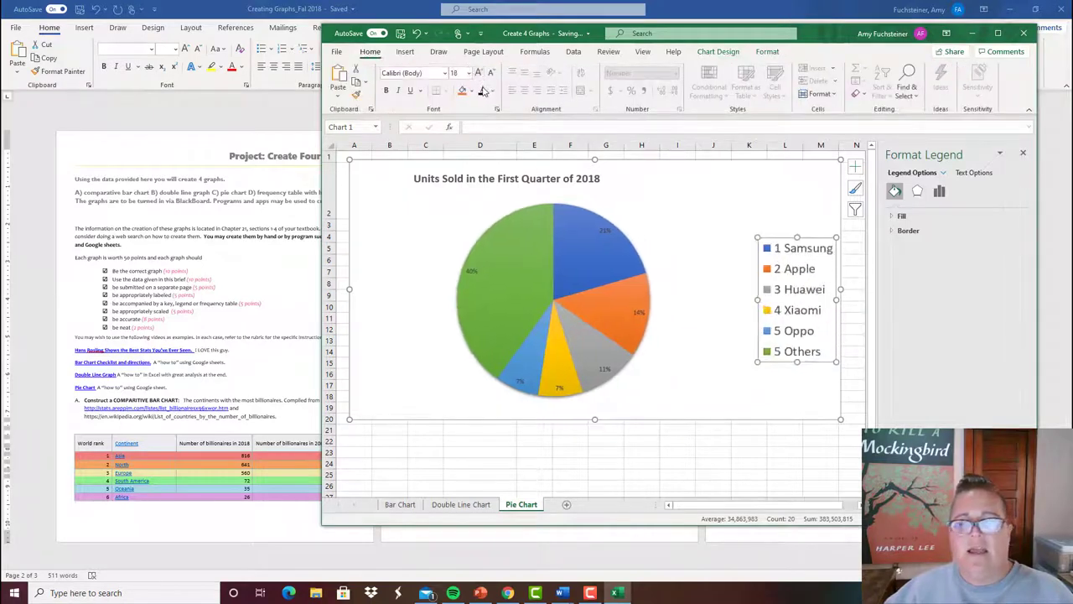
- Increase the font size of the chart title "Units Sold in the First Quarter of 2018" to 20
left_click(540, 184)
left_click(478, 73)
left_click(479, 73)
left_click(479, 73)
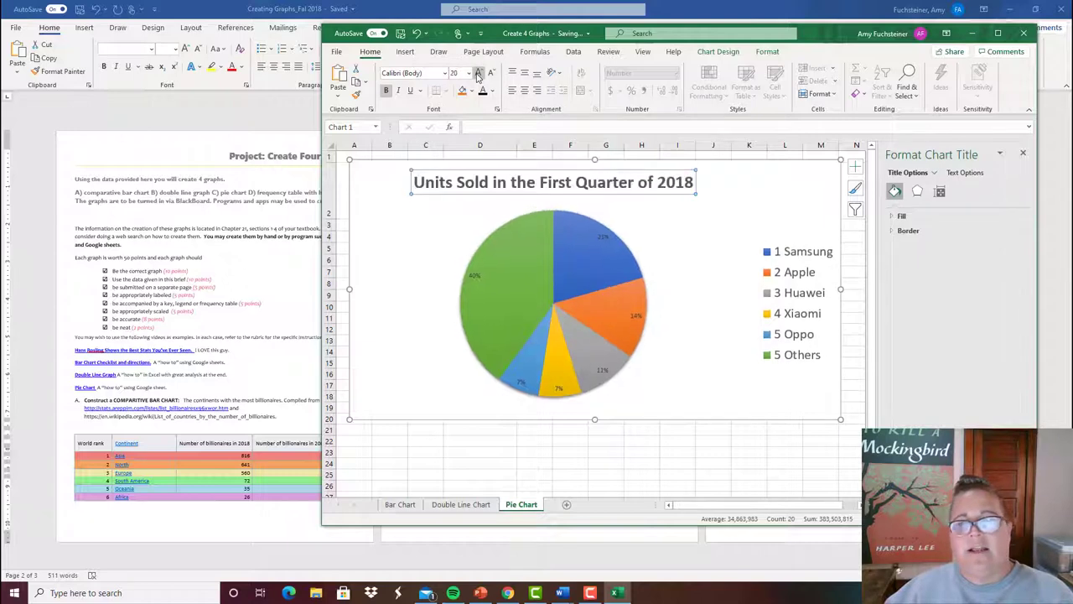
- Enlarge the percentage labels on all the pie slices to font size 28
left_click(587, 279)
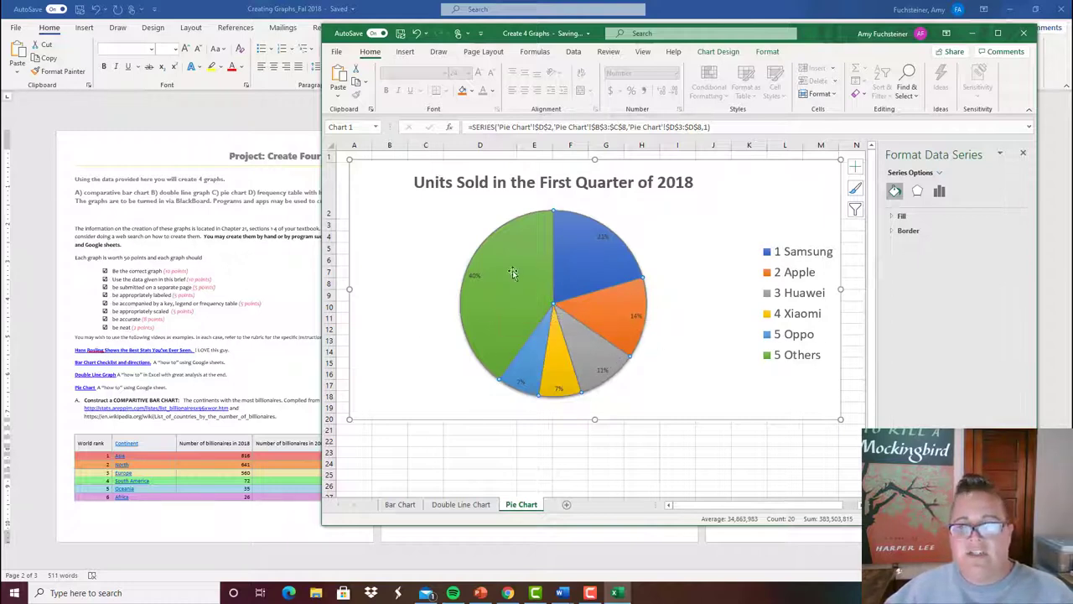
left_click(474, 278)
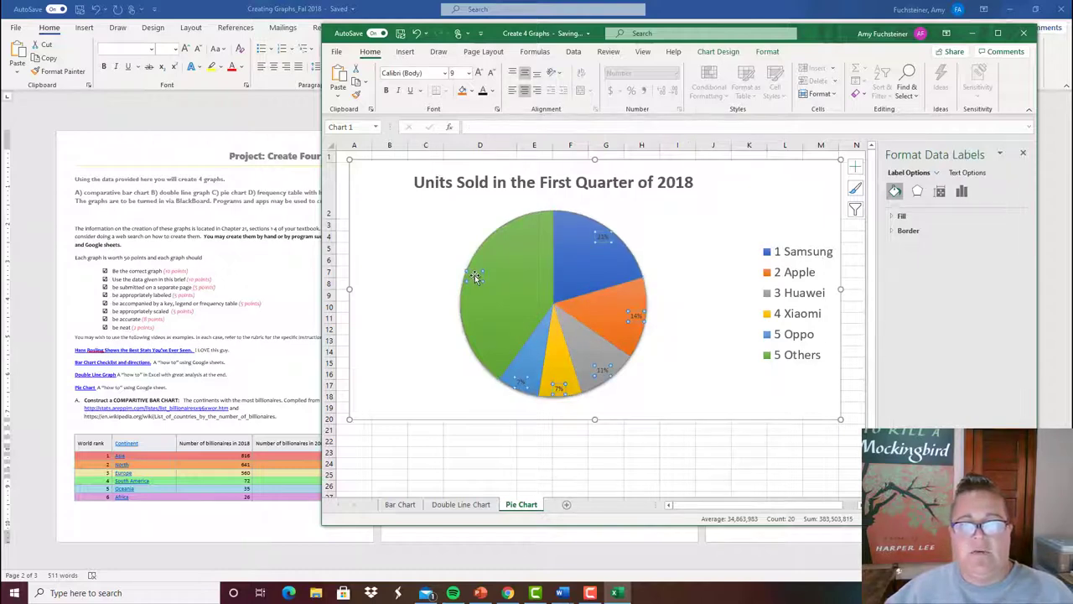
left_click(479, 73)
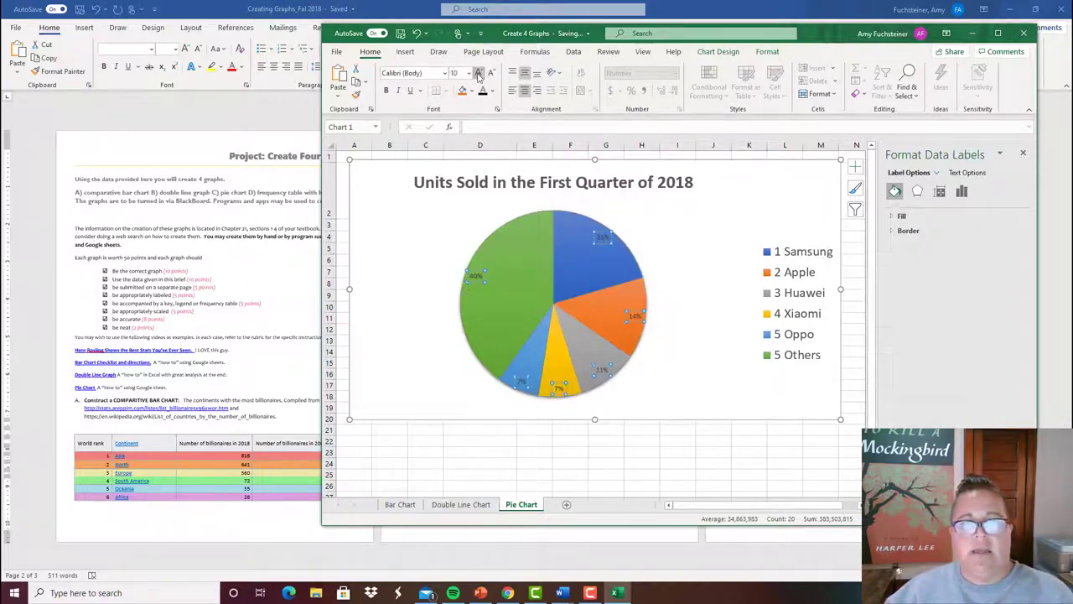
left_click(479, 73)
left_click(479, 73)
left_click(479, 73)
left_click(479, 73)
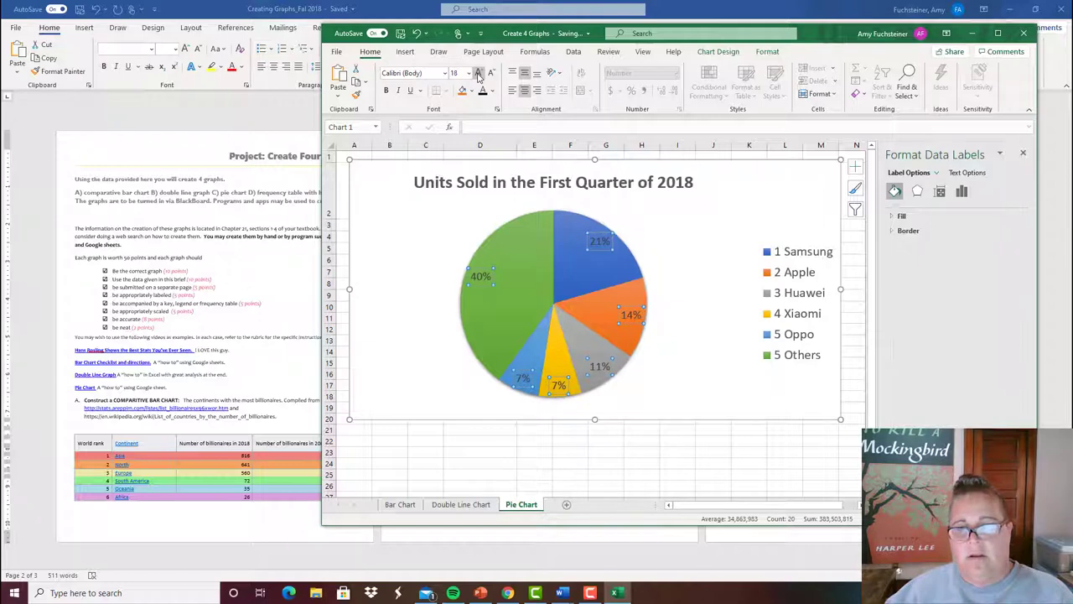
left_click(478, 73)
left_click(479, 73)
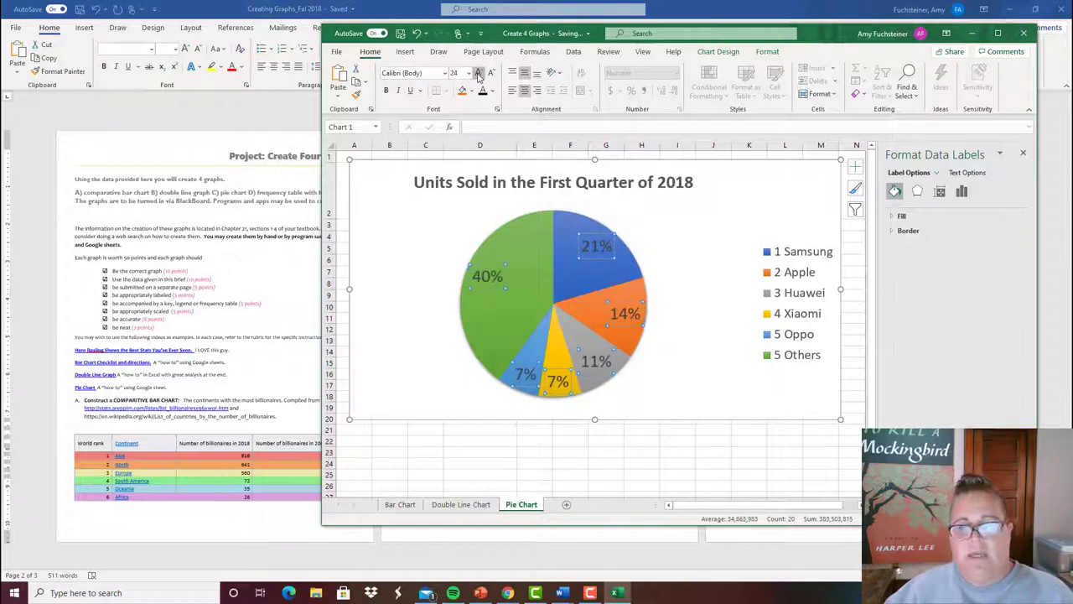
left_click(478, 73)
left_click(479, 73)
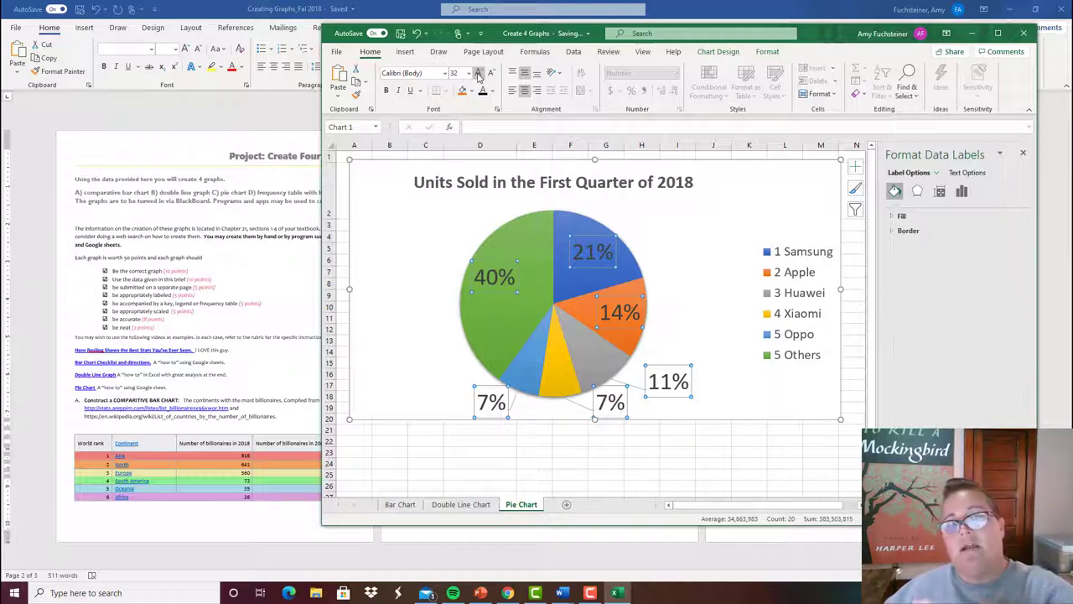
left_click(491, 73)
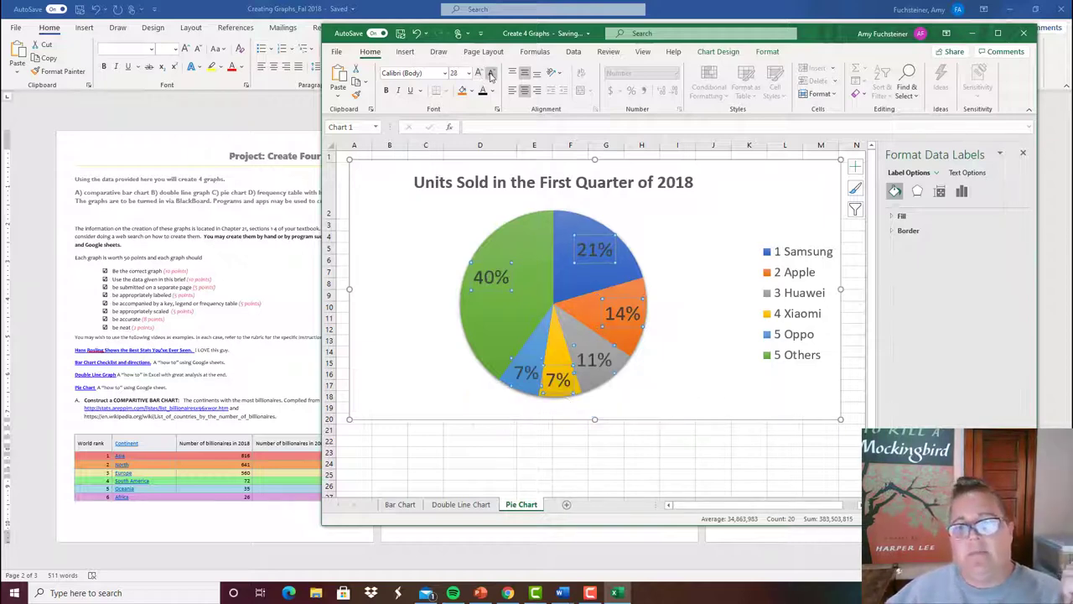
- Try showing the category name and the value alongside the percentage in the pie's data labels
left_click(419, 271)
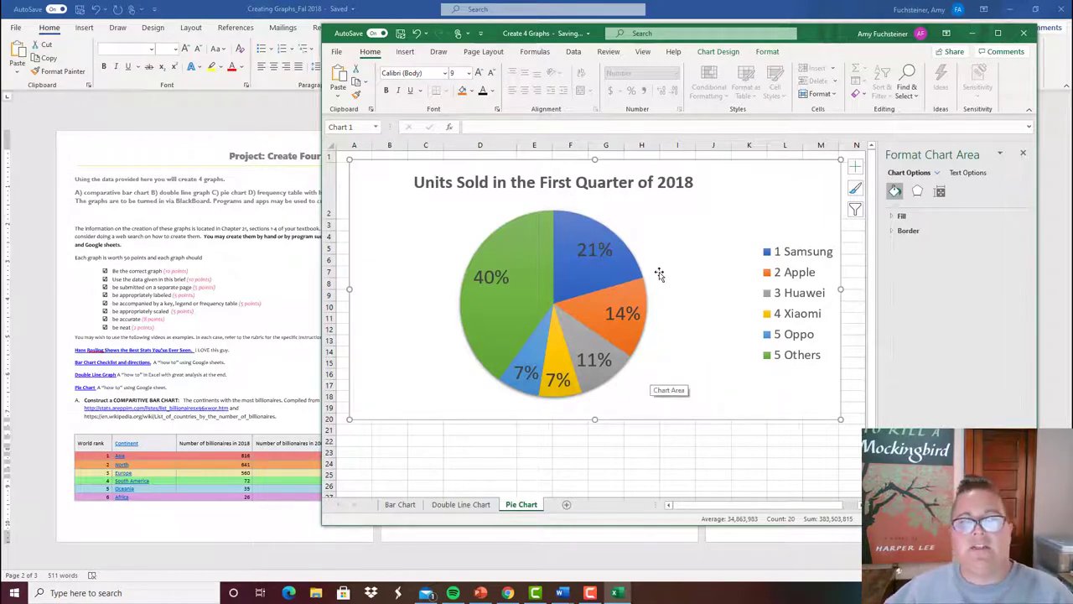
left_click(618, 276)
left_click(607, 250)
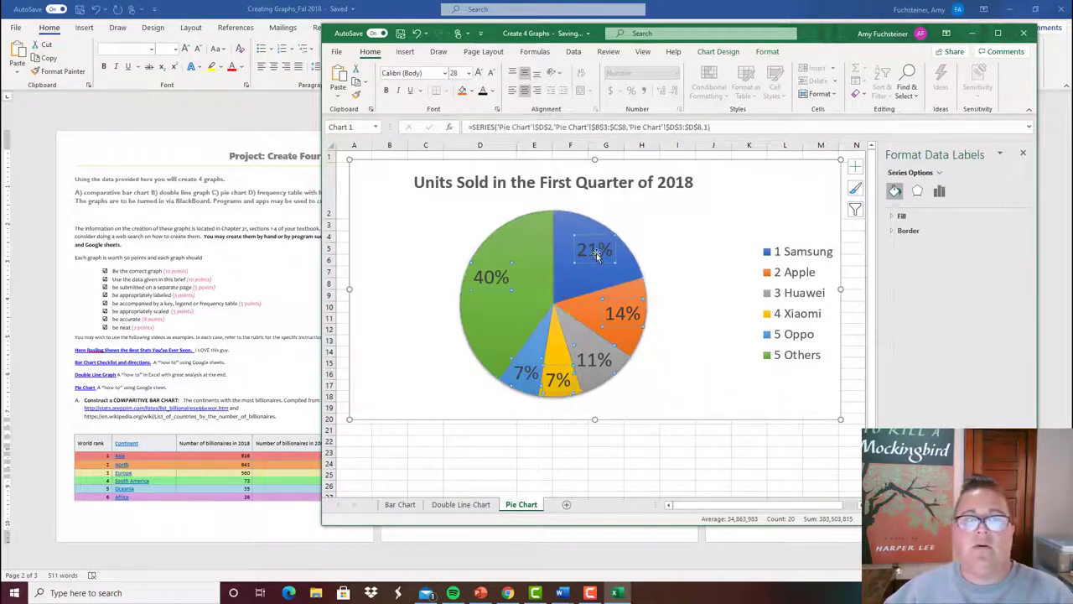
left_click(718, 52)
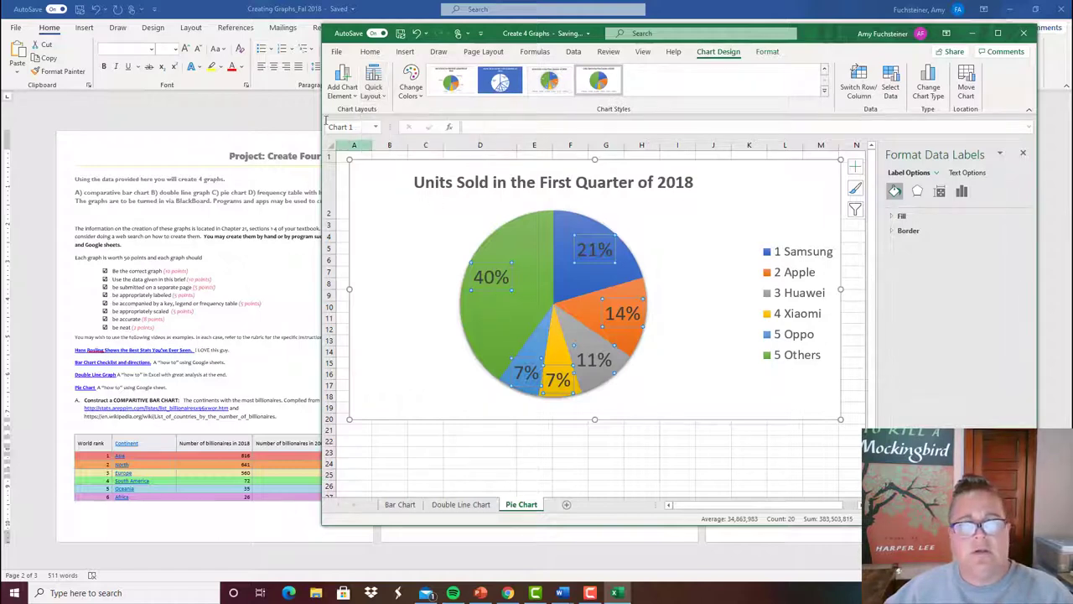
left_click(355, 93)
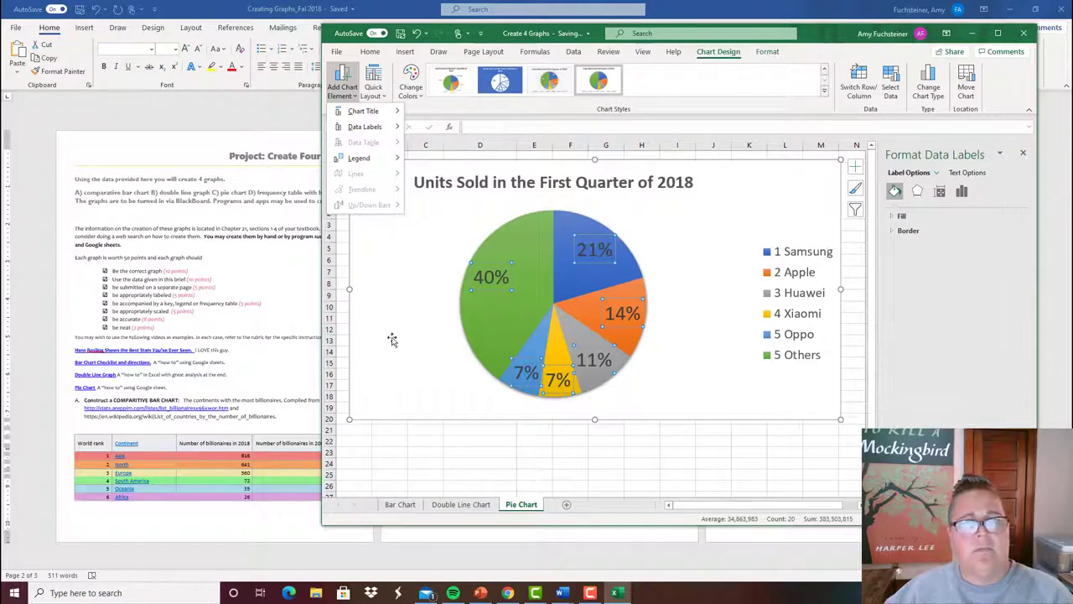
mouse_move(375, 132)
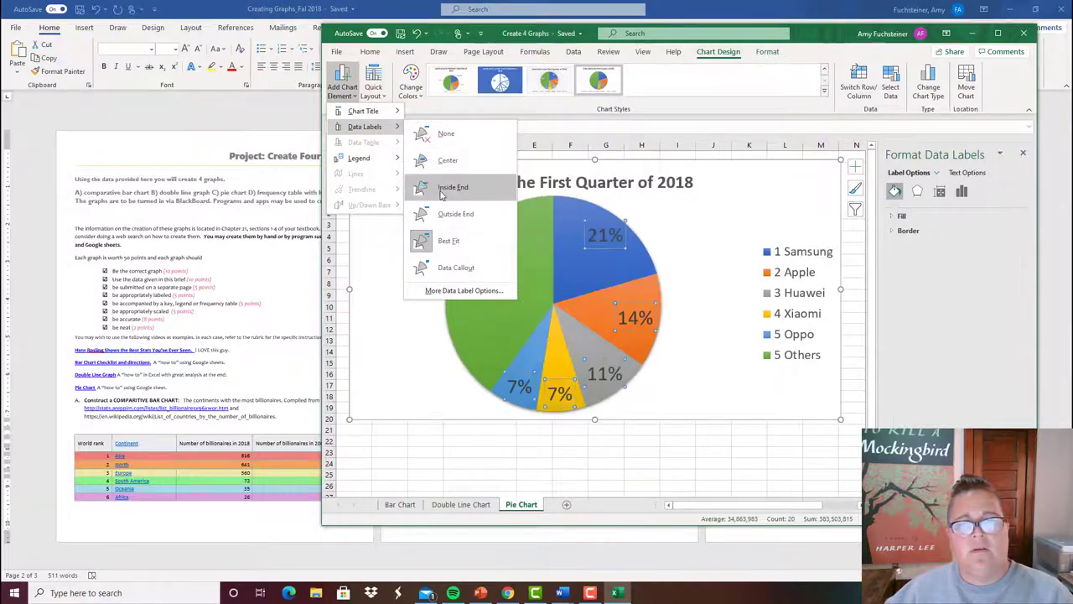
left_click(451, 291)
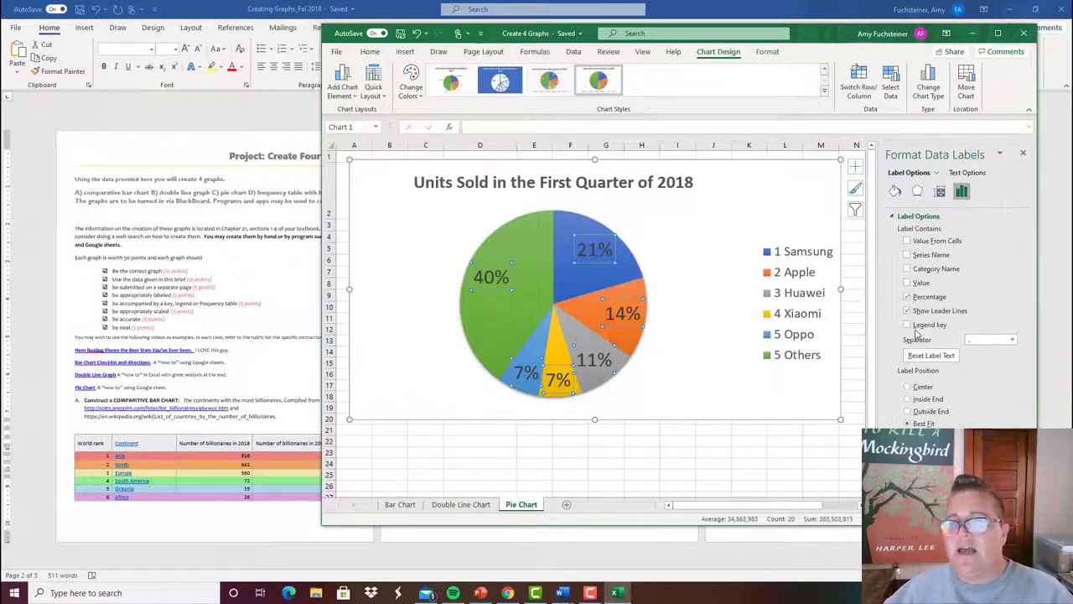
left_click(906, 269)
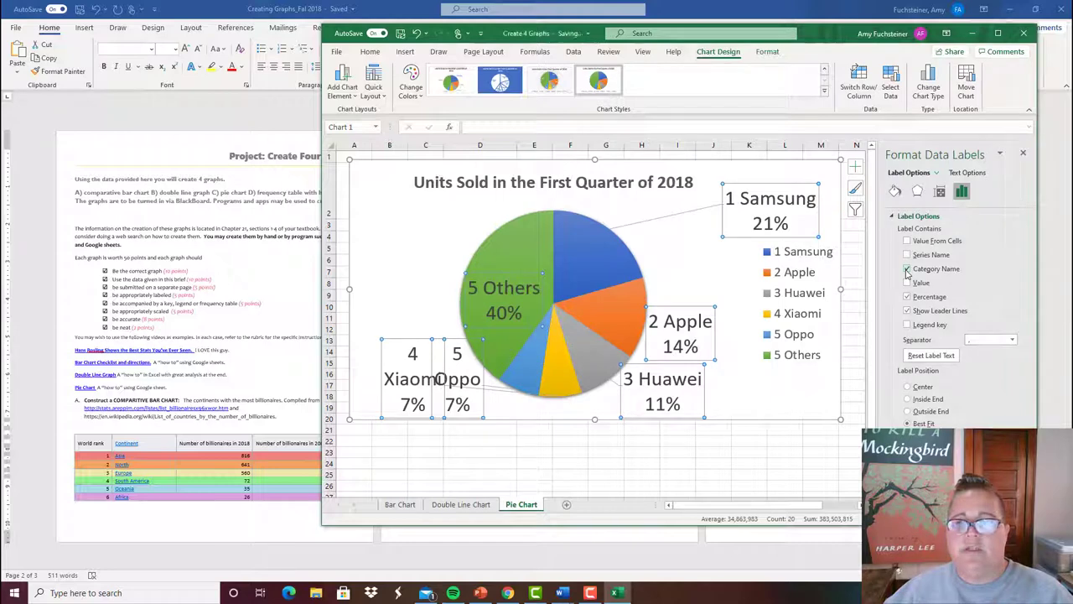
left_click(907, 283)
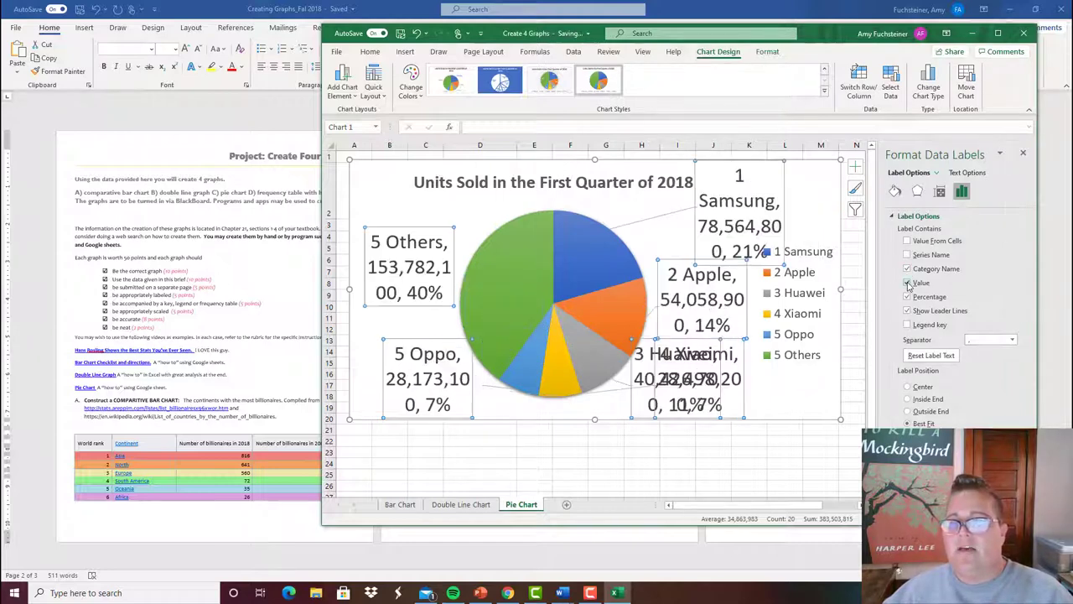
left_click(907, 283)
left_click(907, 269)
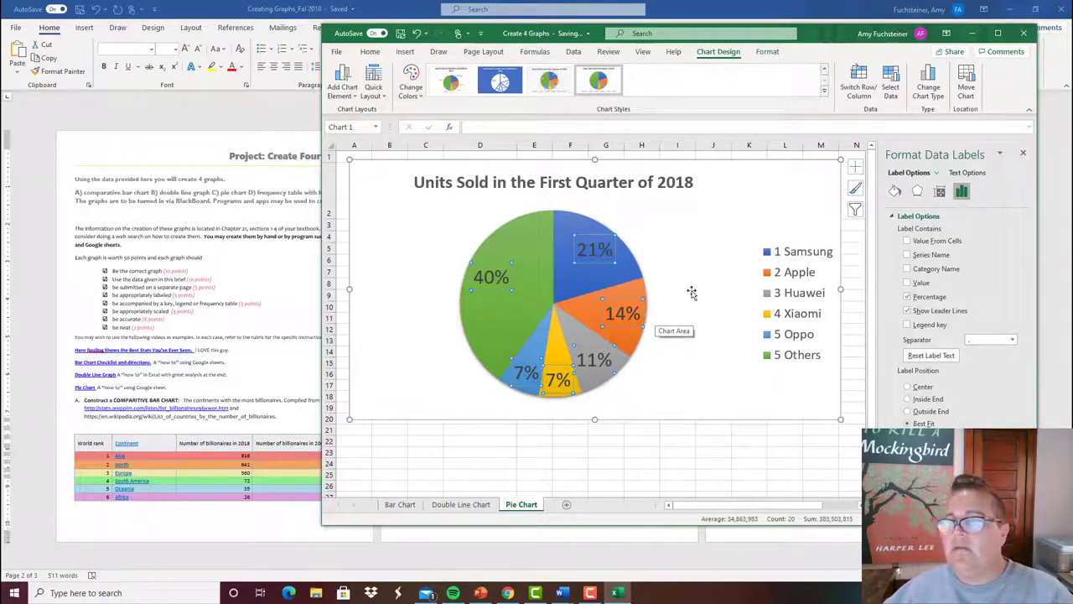
- Remove the percentages from the pie chart's data labels through the detailed label options
left_click(1023, 153)
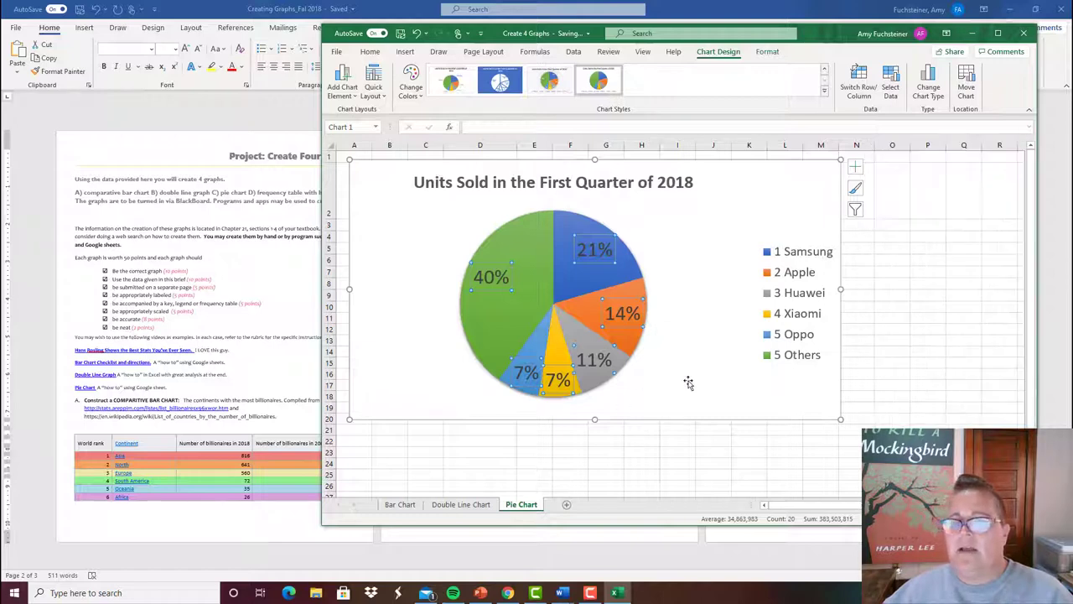
left_click(712, 371)
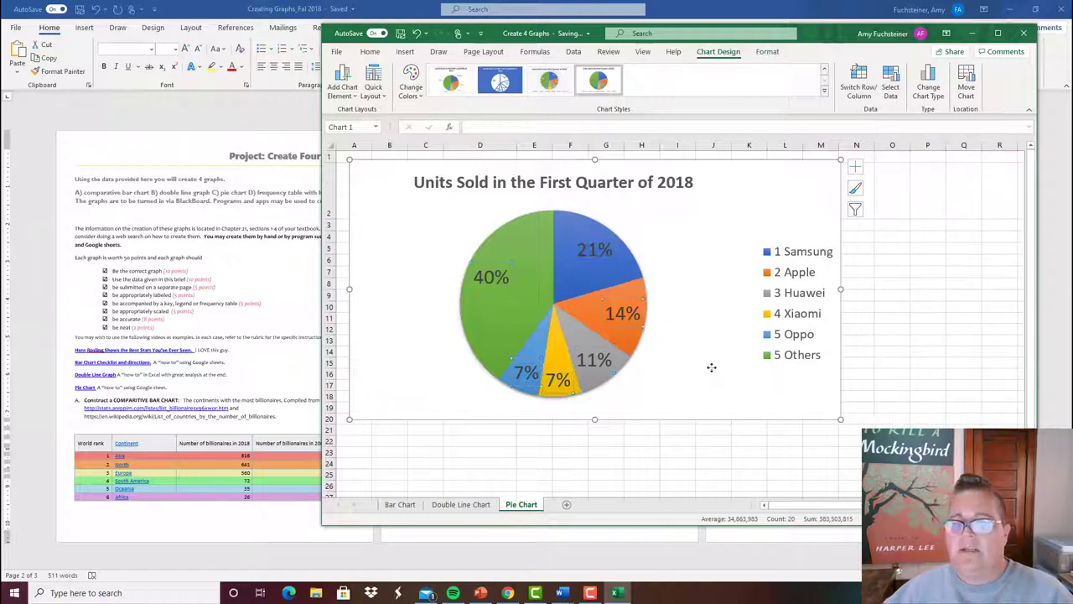
left_click(855, 169)
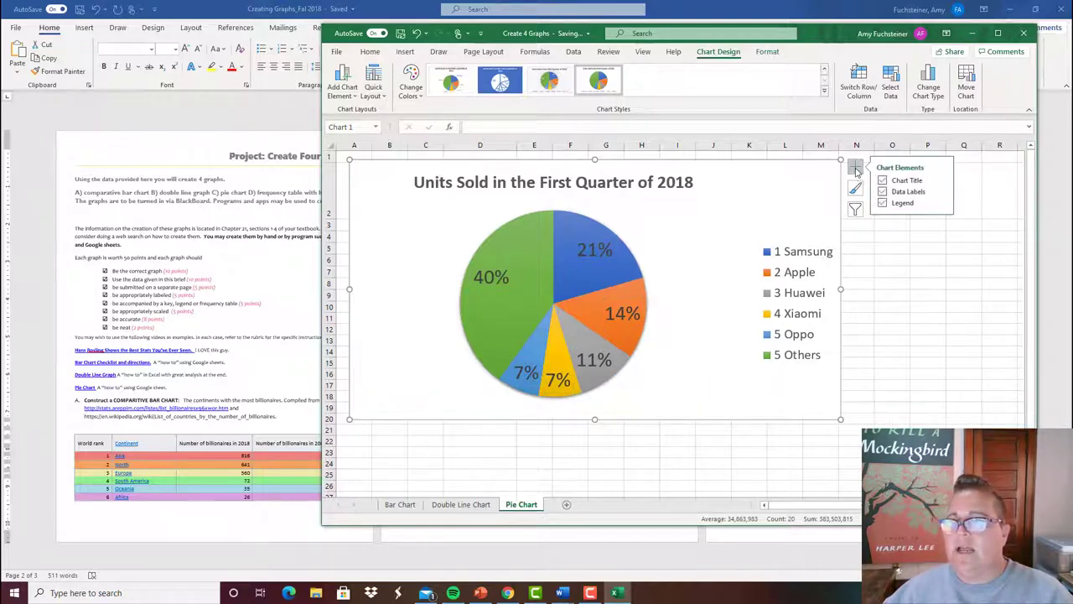
left_click(941, 193)
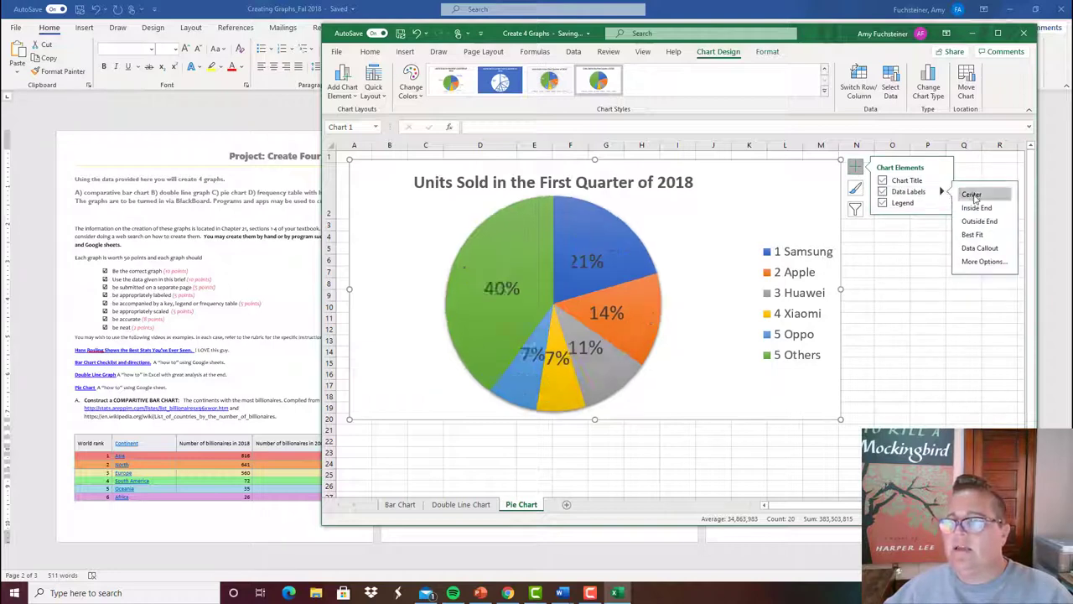
left_click(980, 263)
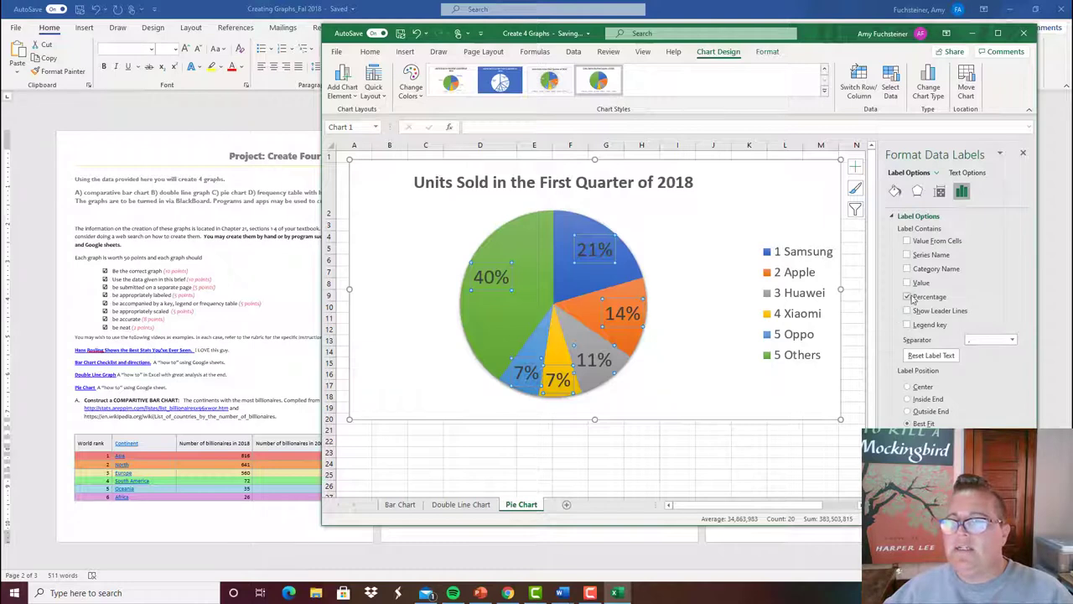
left_click(909, 297)
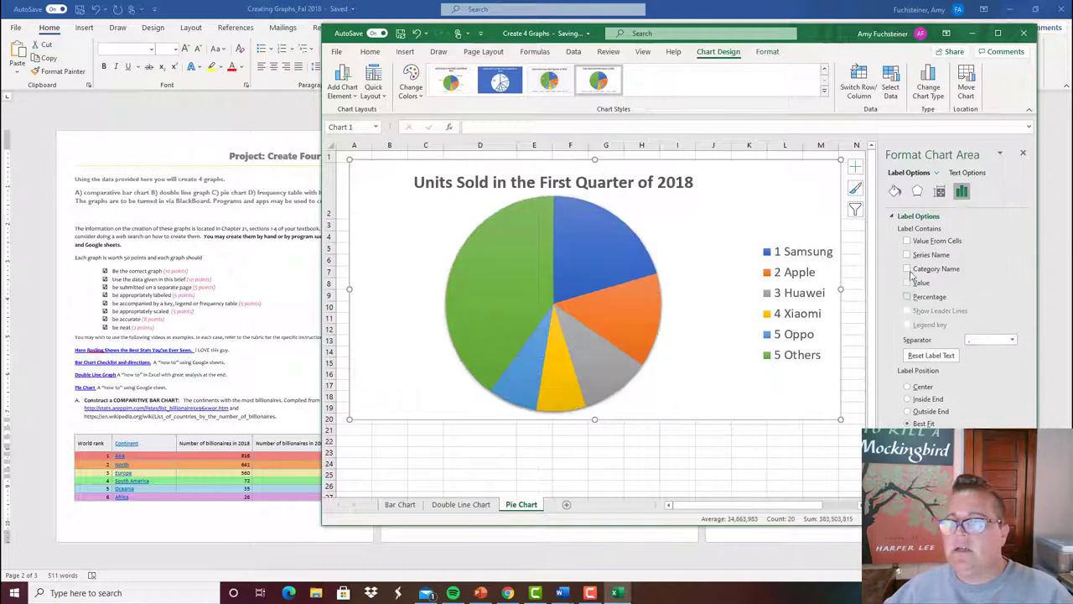
- Turn the data labels back on for the pie chart
left_click(855, 168)
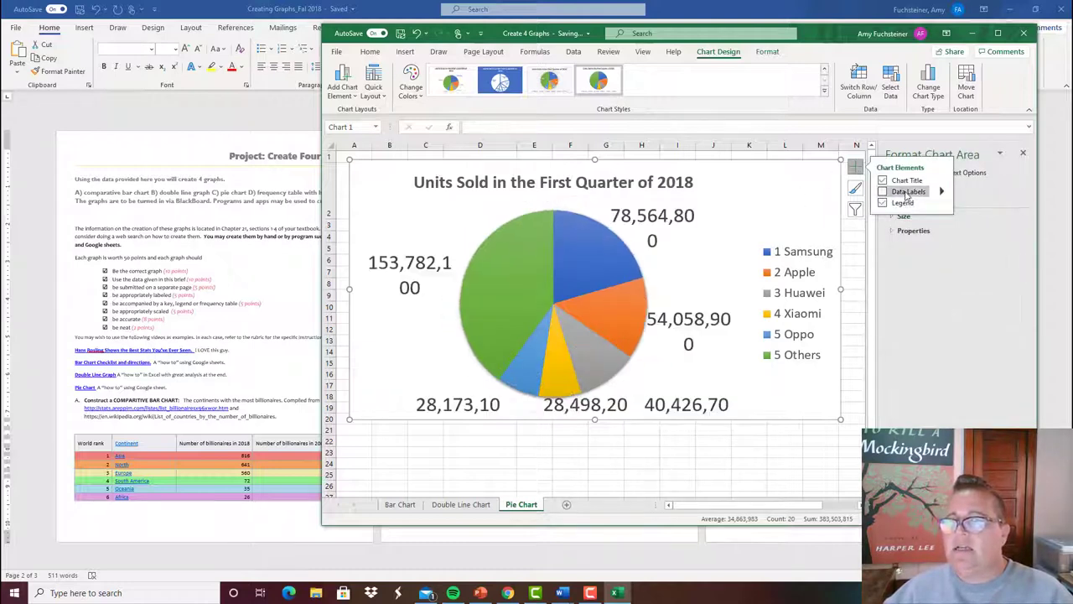
left_click(905, 191)
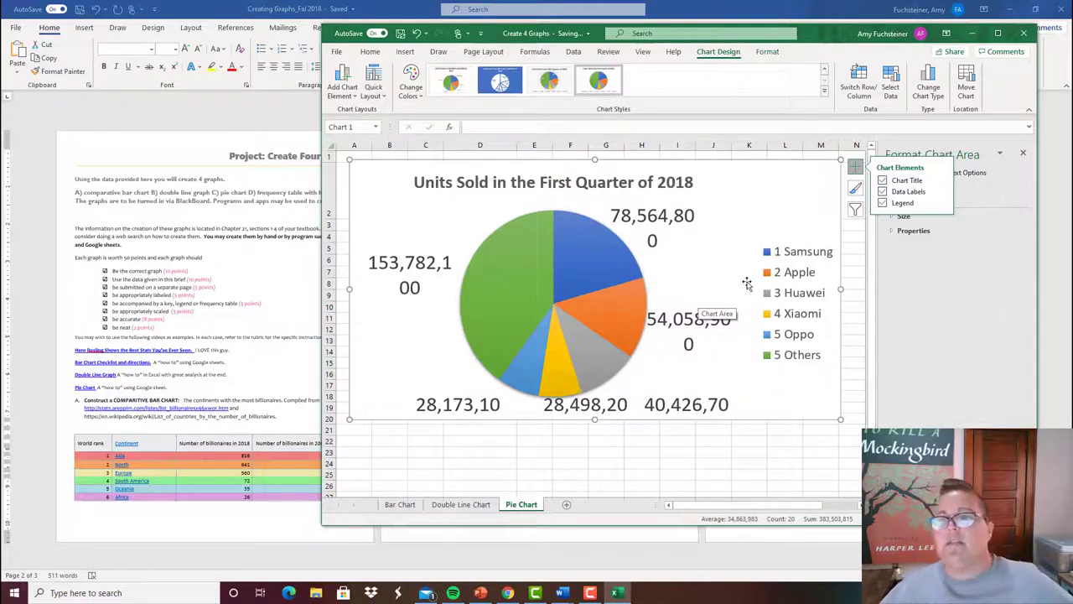
left_click(789, 462)
left_click(813, 210)
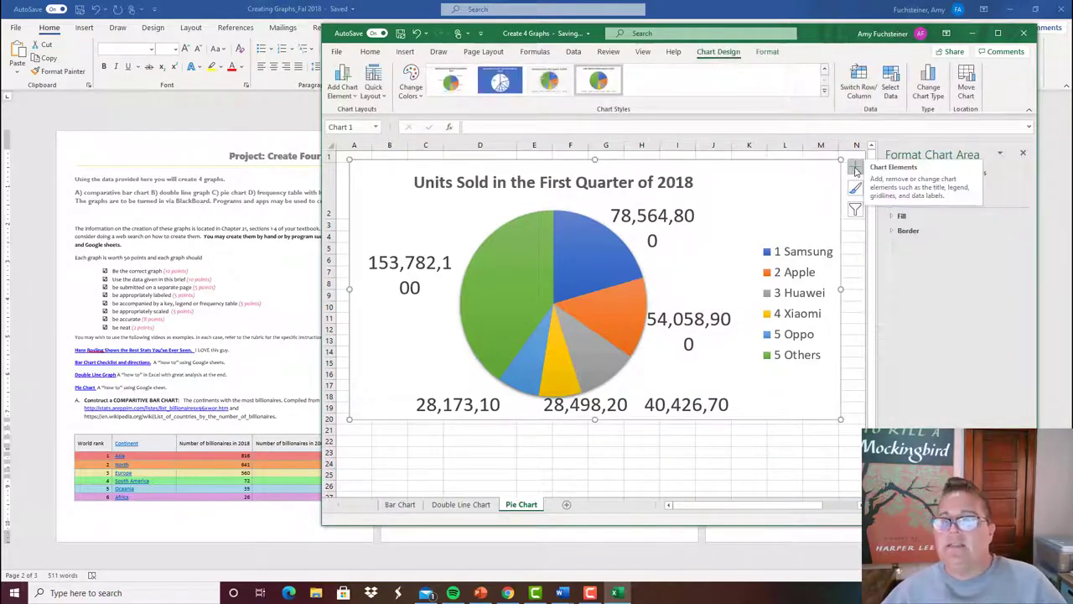
- Examine the data labels' text fill, outline and text box options and the plot area's formatting options
left_click(855, 171)
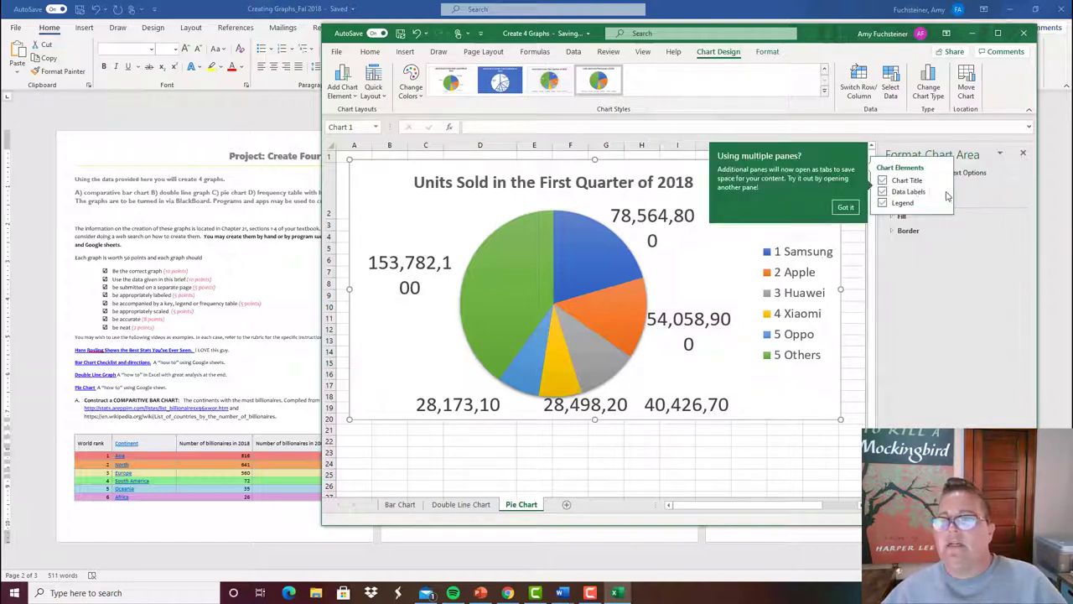
mouse_move(945, 193)
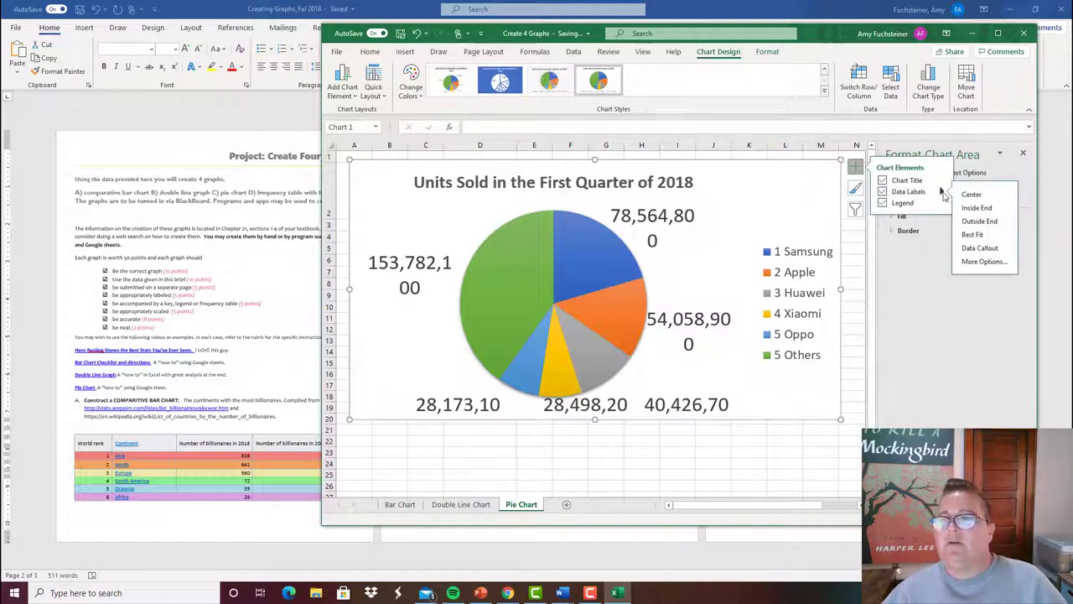
left_click(980, 261)
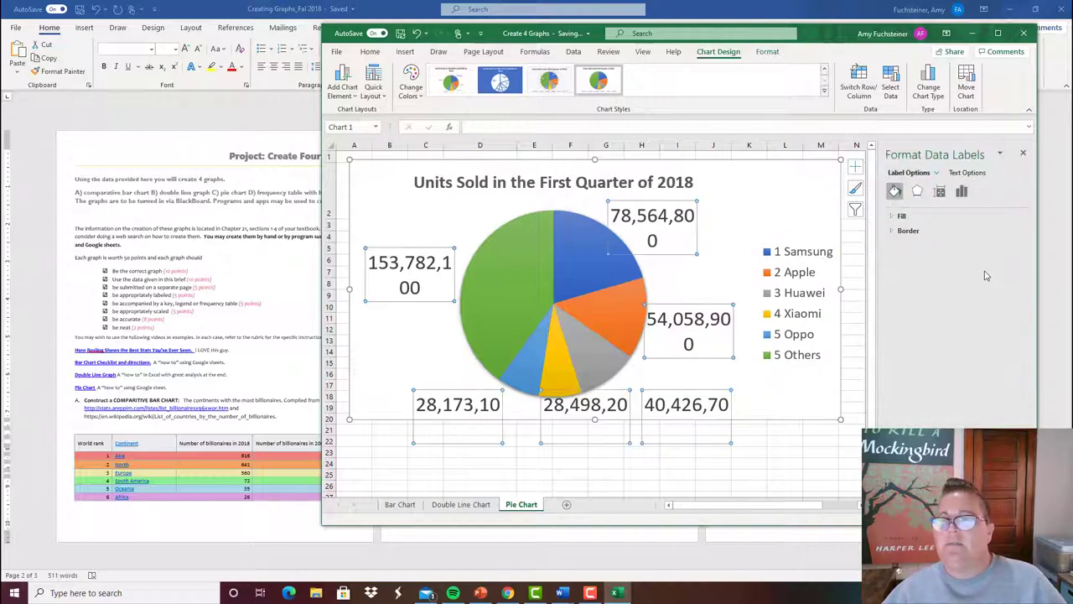
left_click(969, 173)
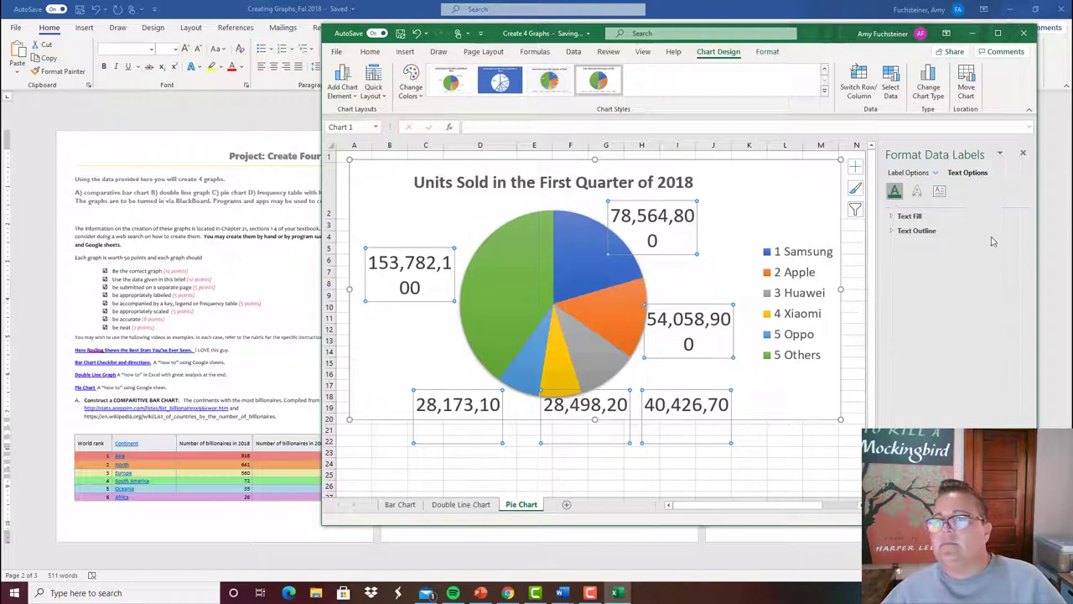
left_click(910, 216)
left_click(911, 217)
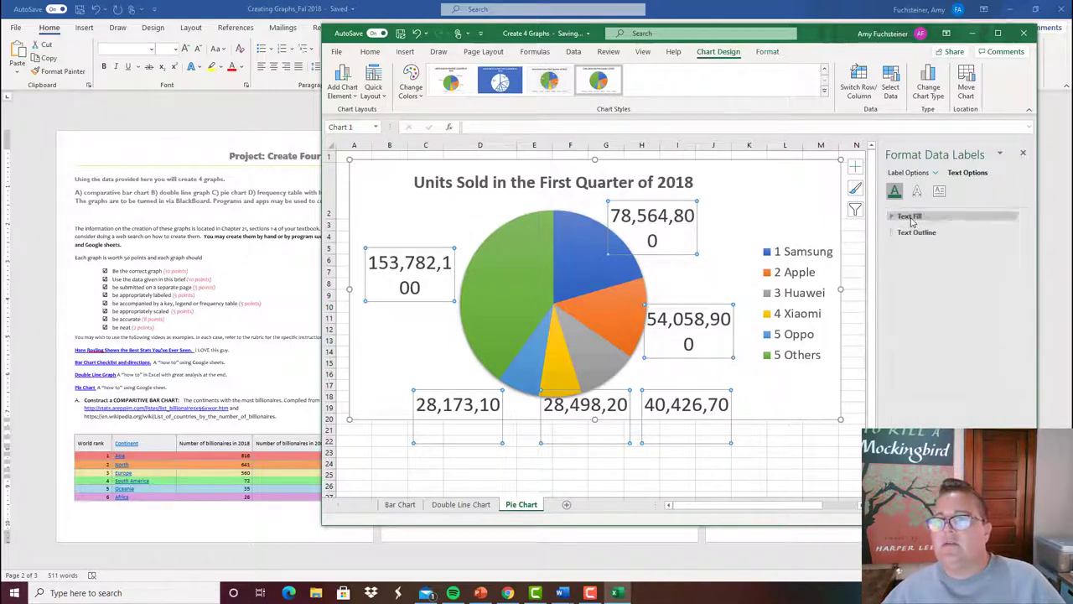
left_click(917, 232)
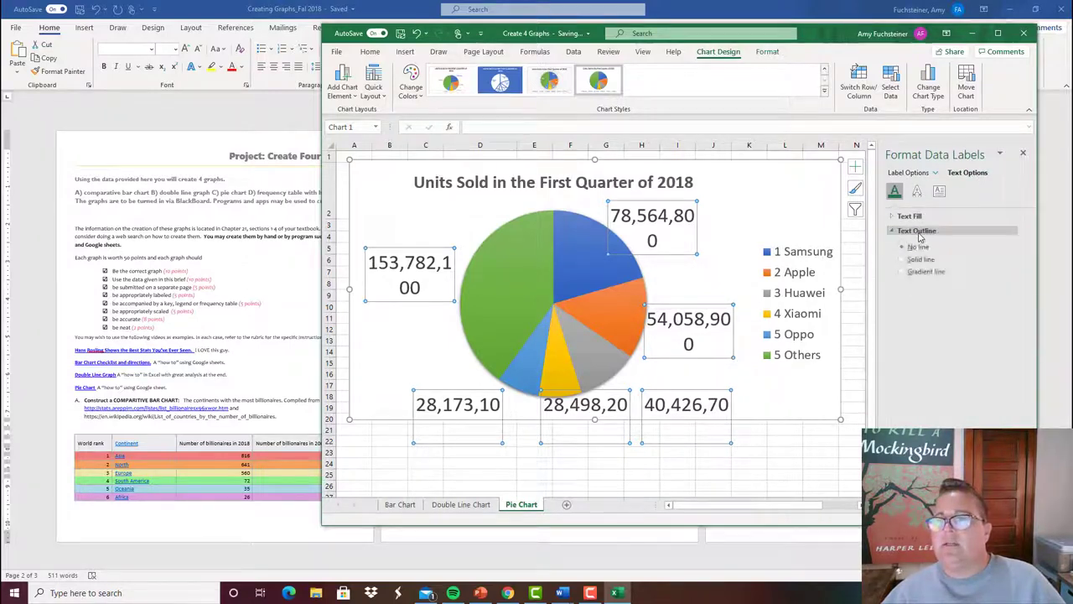
left_click(939, 192)
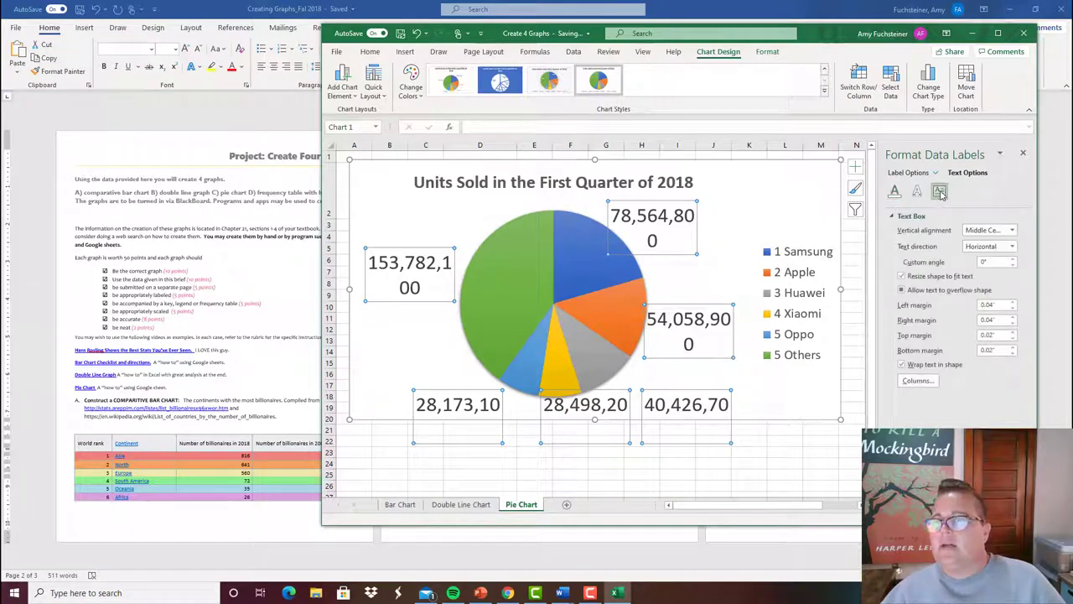
left_click(936, 173)
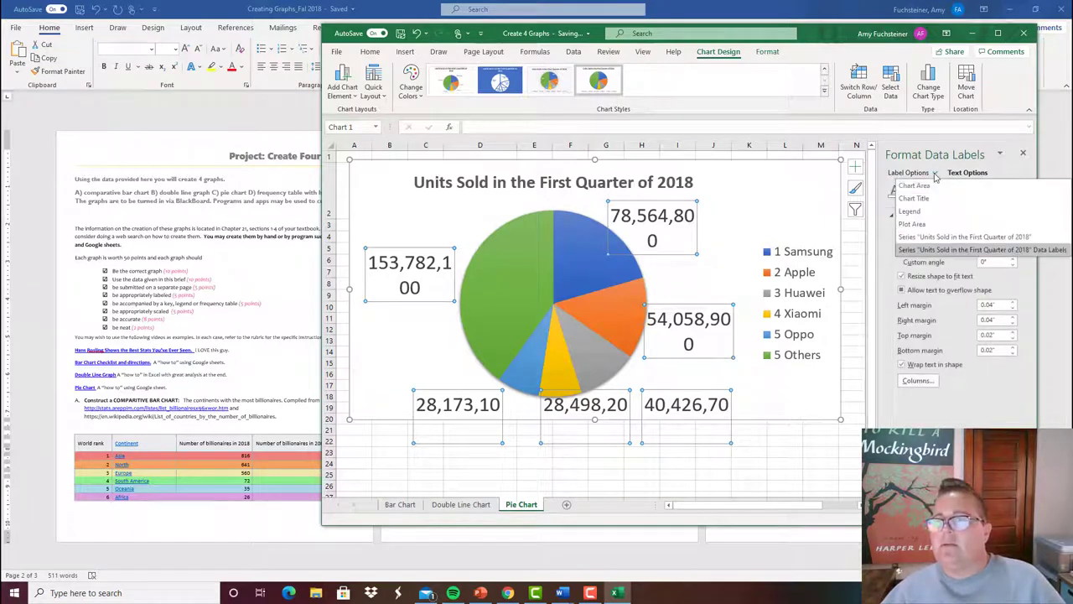
left_click(912, 224)
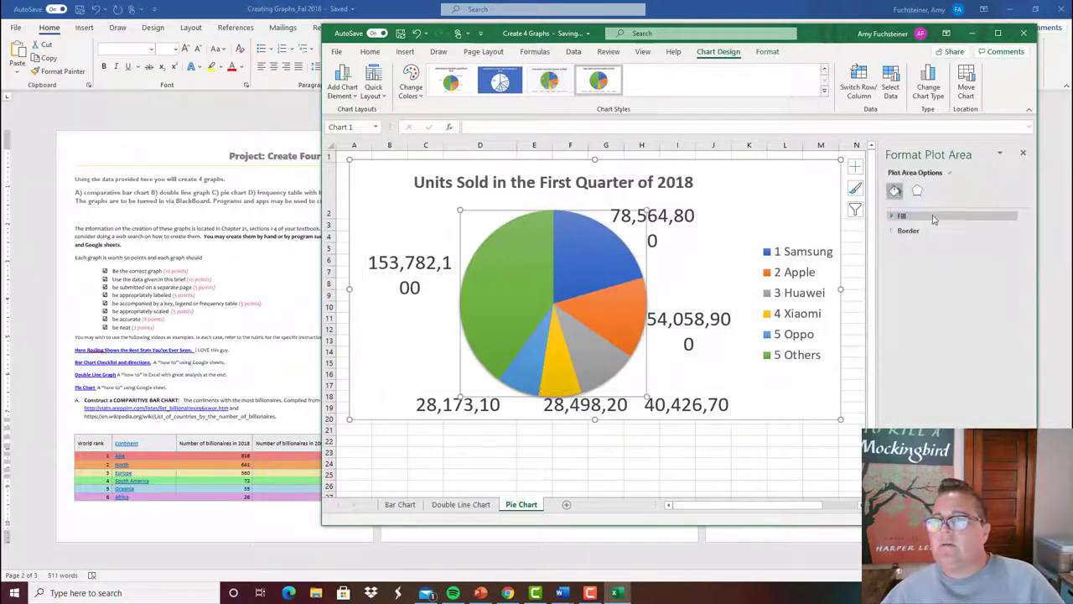
left_click(1000, 156)
left_click(1001, 156)
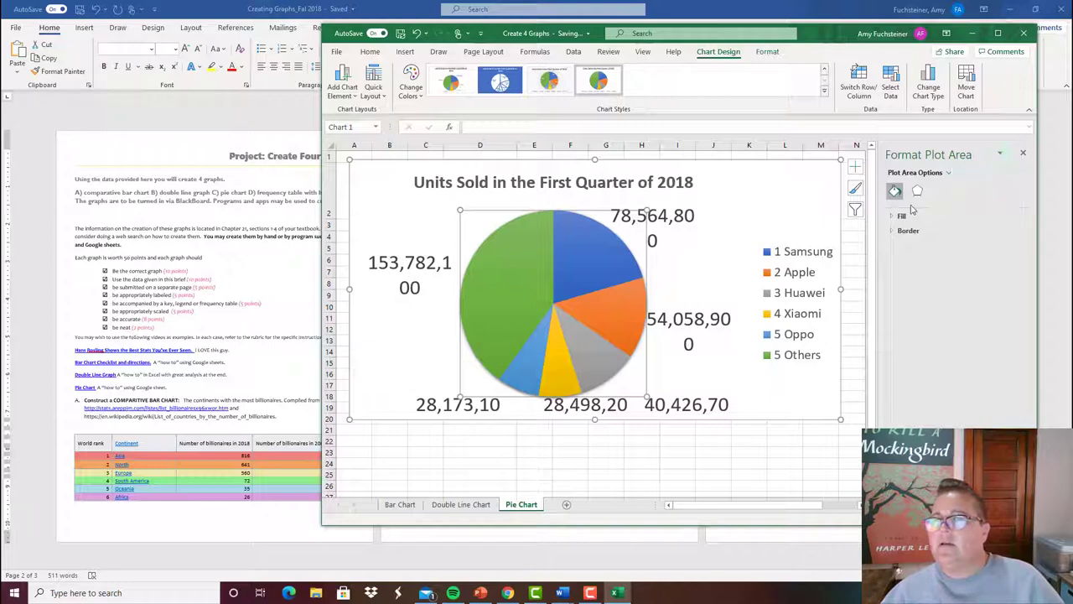
left_click(917, 190)
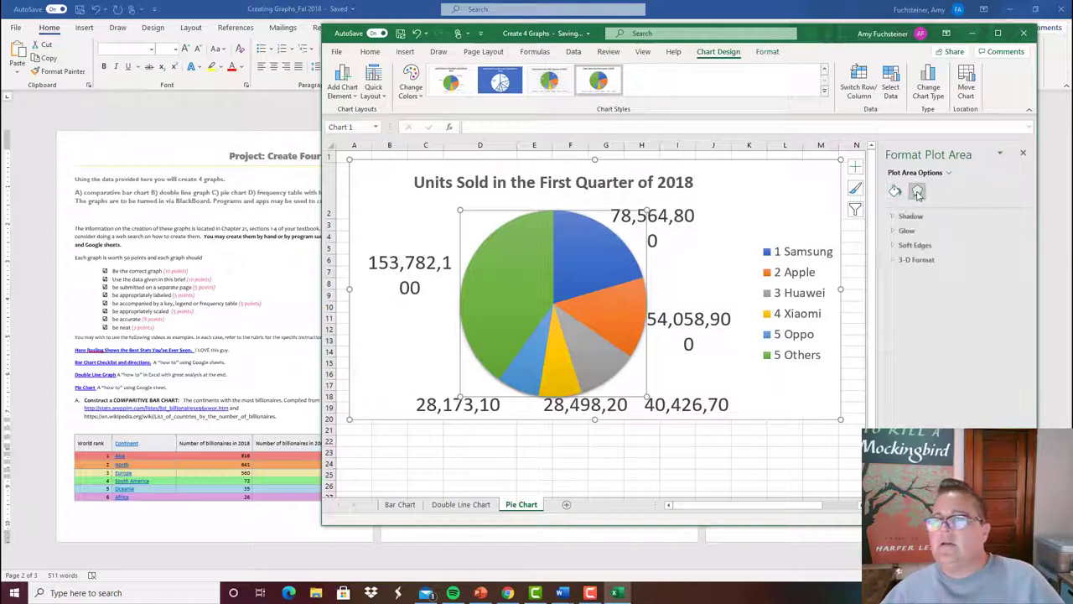
- Set the pie's data labels to show the percentage instead of the value
left_click(855, 167)
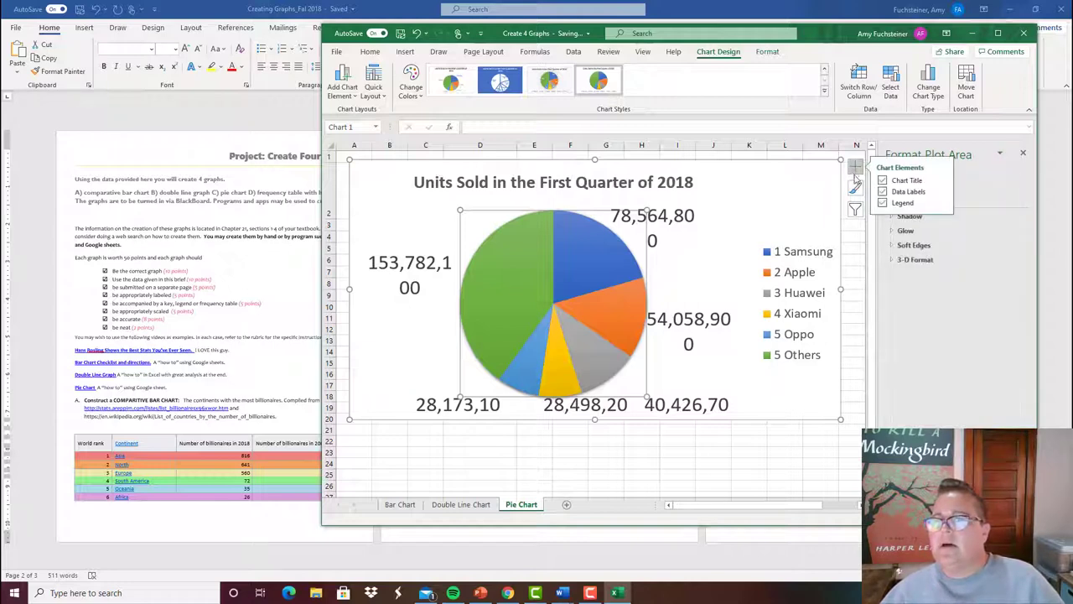
left_click(941, 192)
left_click(983, 262)
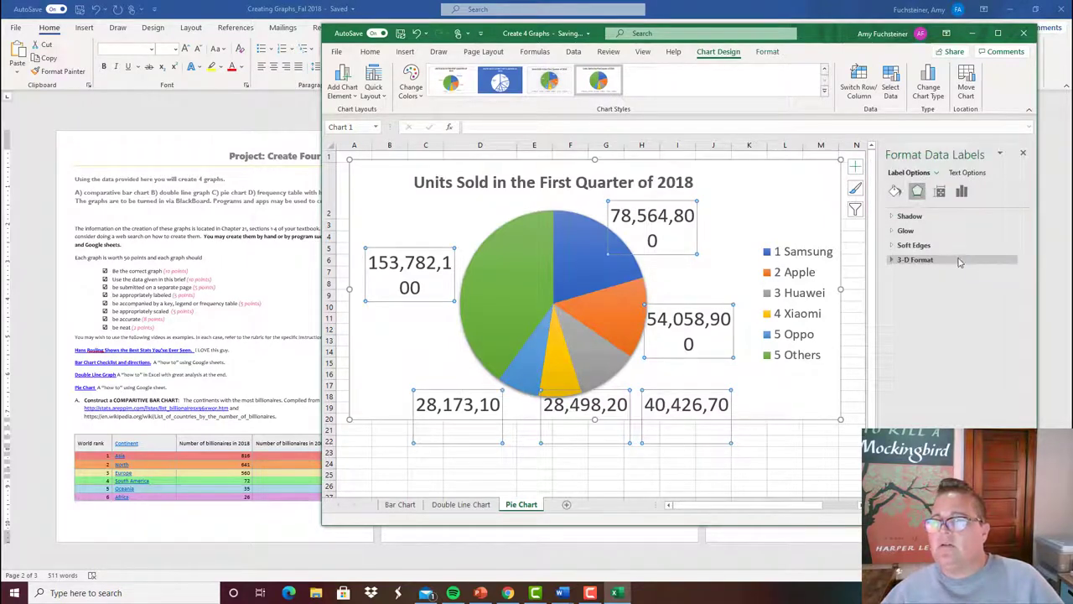
left_click(940, 191)
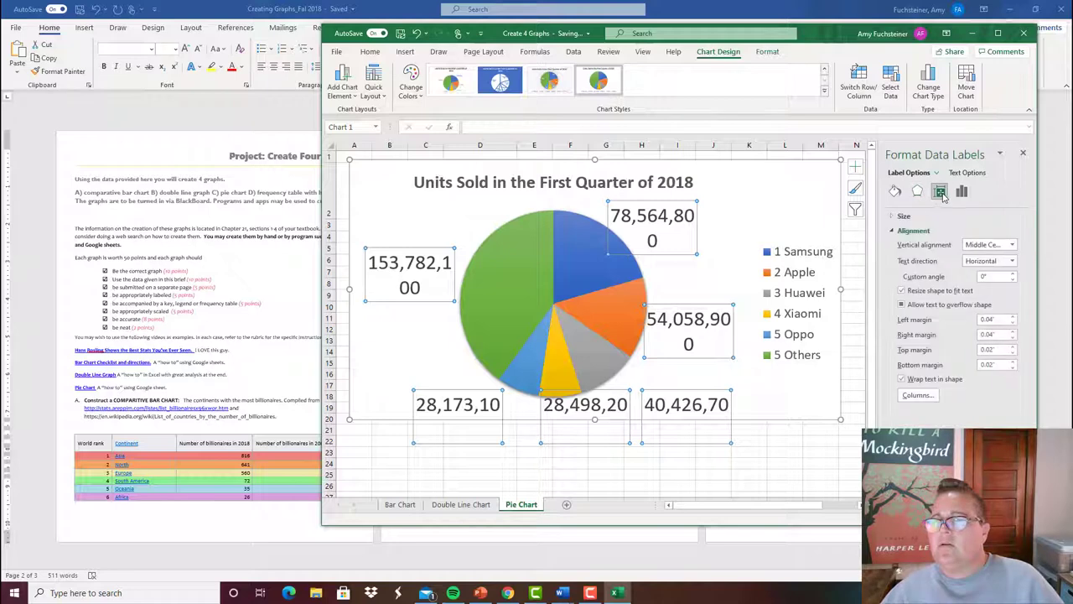
left_click(962, 192)
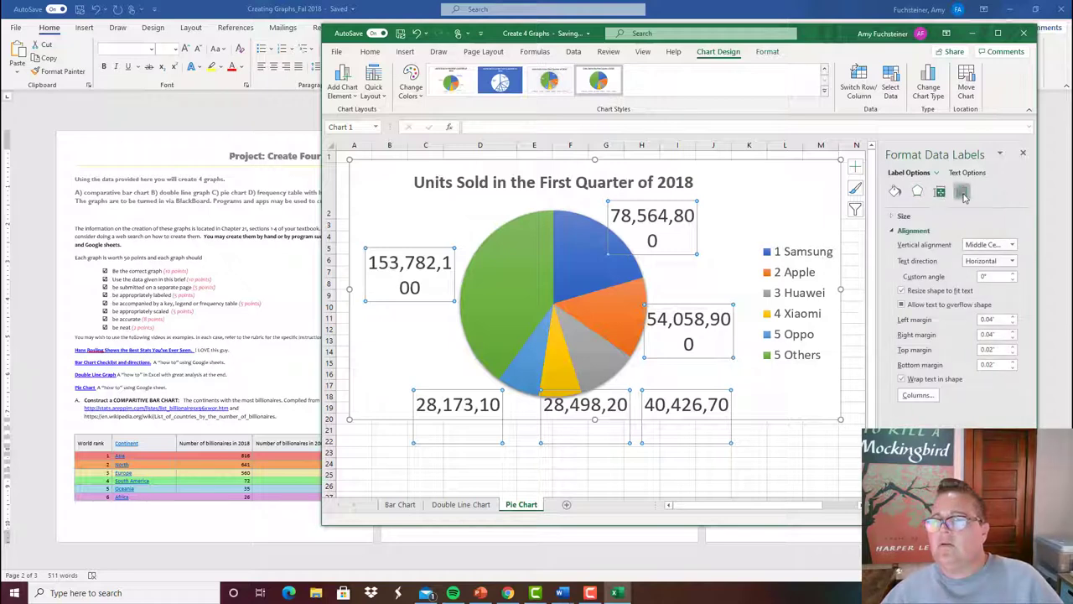
left_click(919, 217)
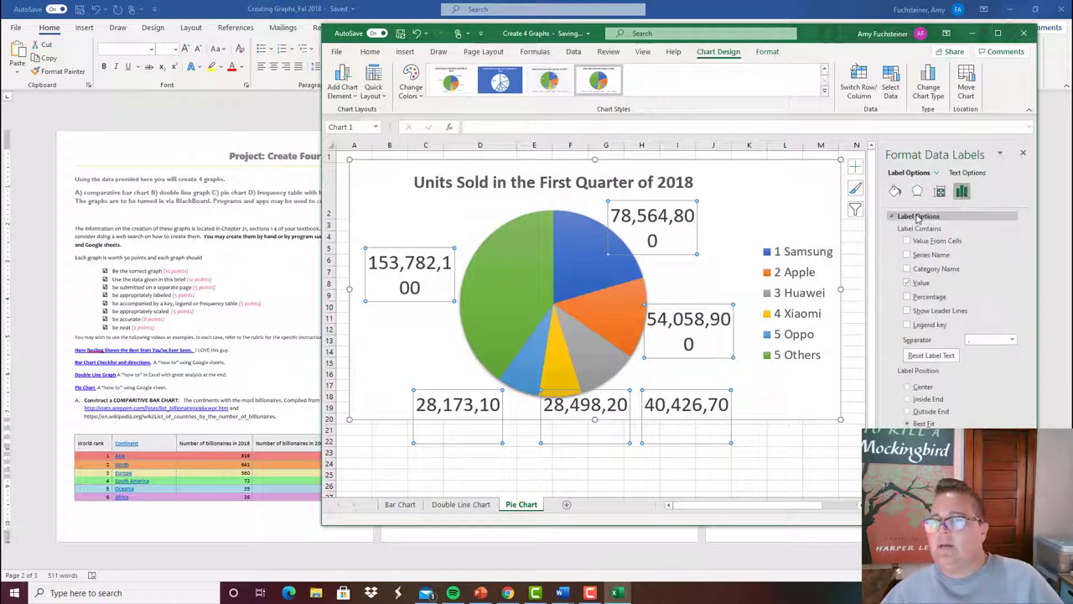
left_click(906, 283)
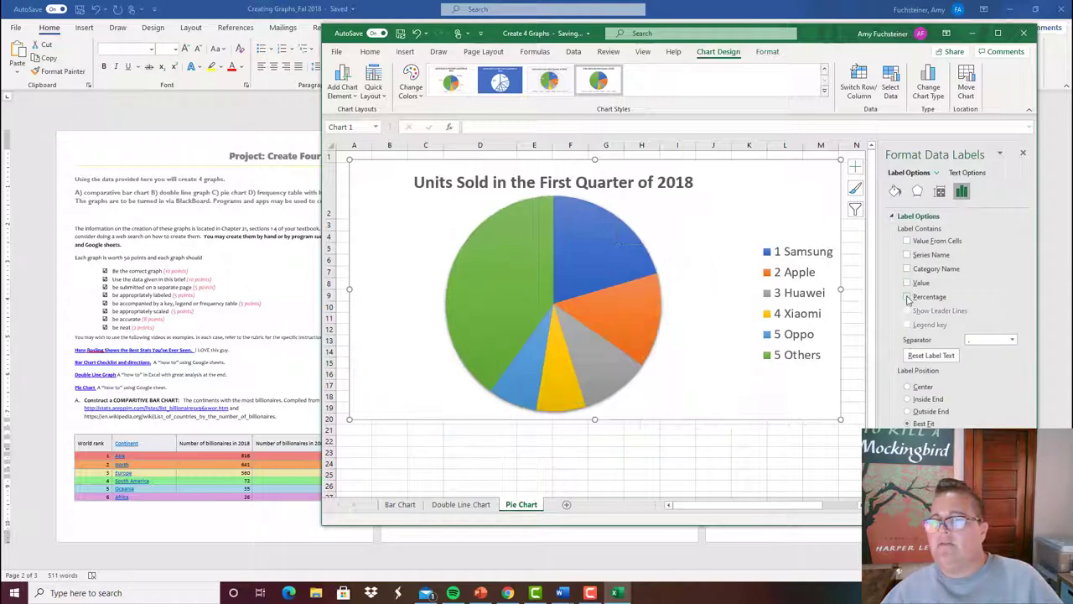
left_click(907, 295)
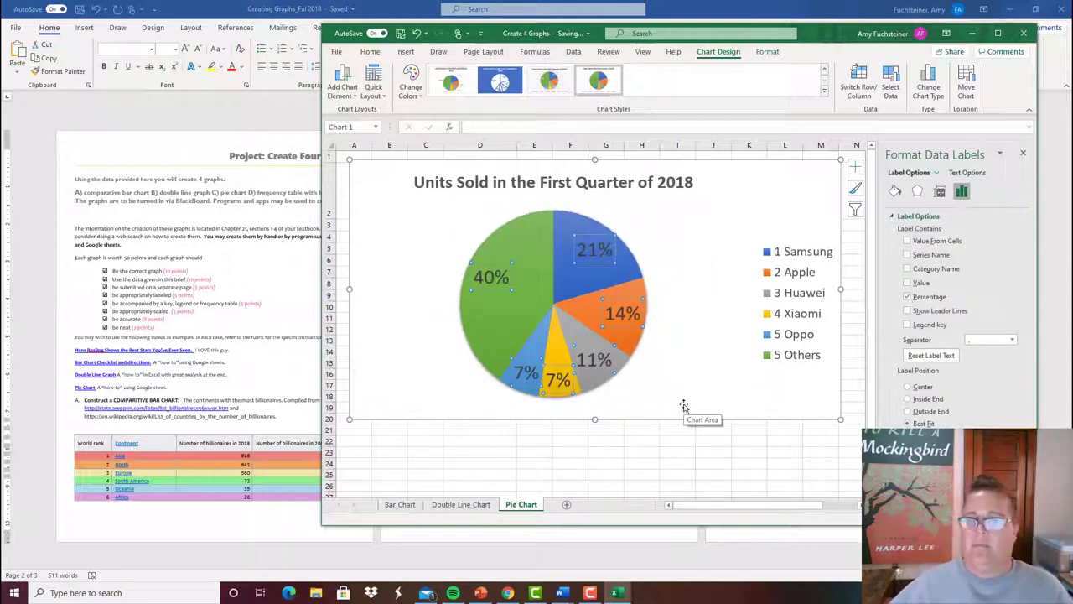